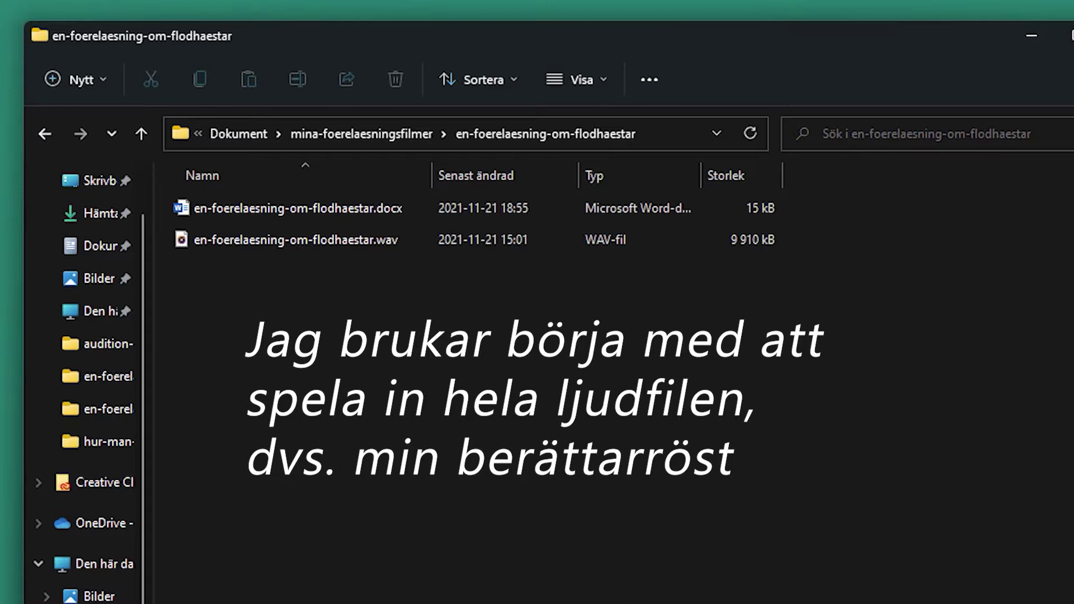
# - Play the voiceover en-foerelaesning-om-flodhaestar.wav and skip ahead to check how it sounds
pyautogui.doubleClick(183, 237)
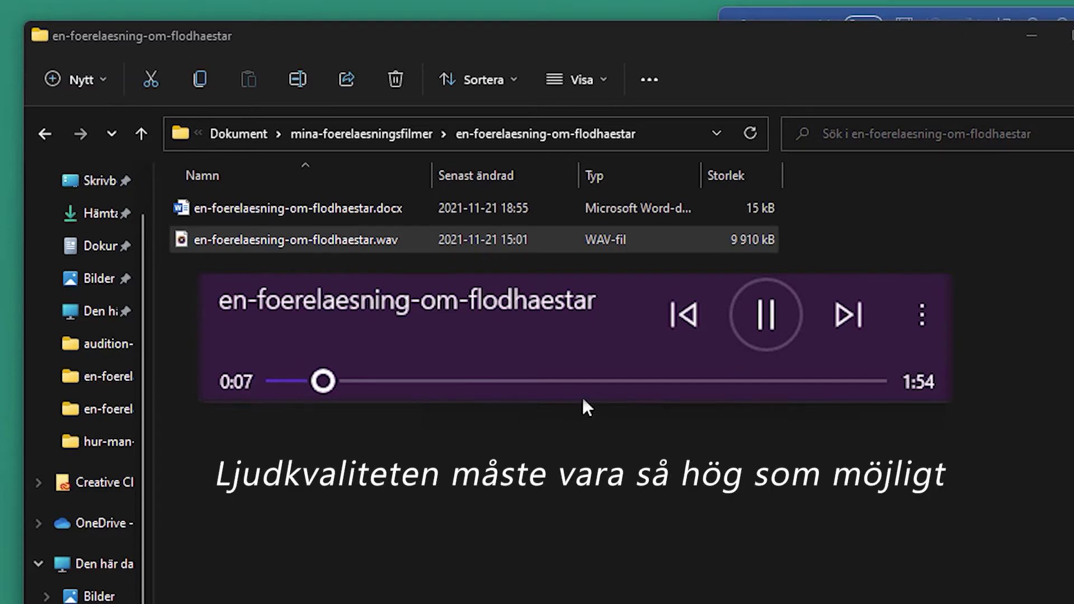
pyautogui.click(769, 381)
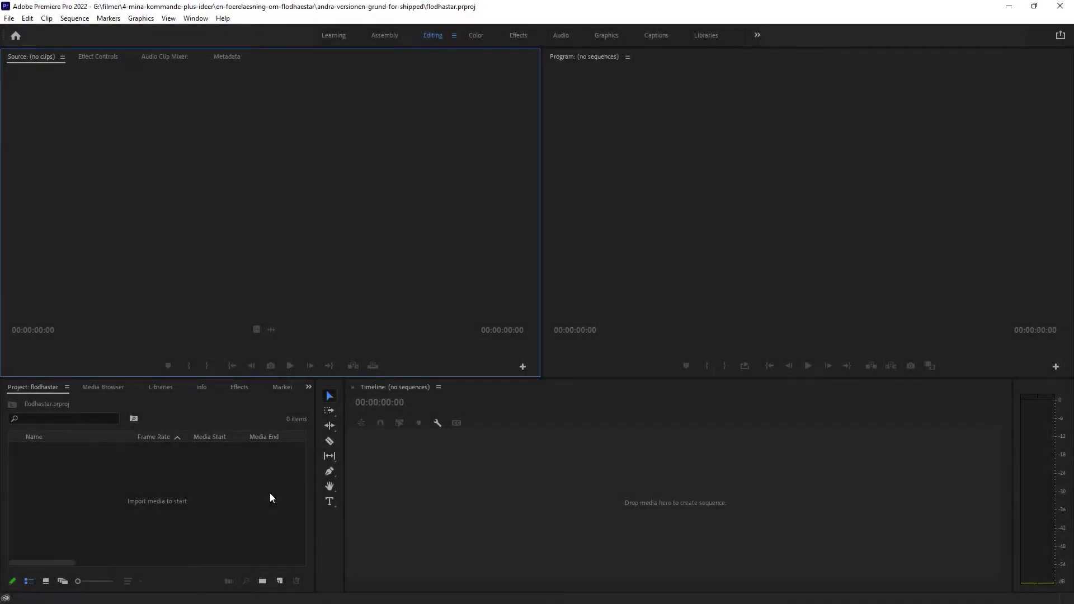
# - Create a 1920×1080 Color Matte, set its colour to white and name it 'vit rektangel'
pyautogui.click(279, 581)
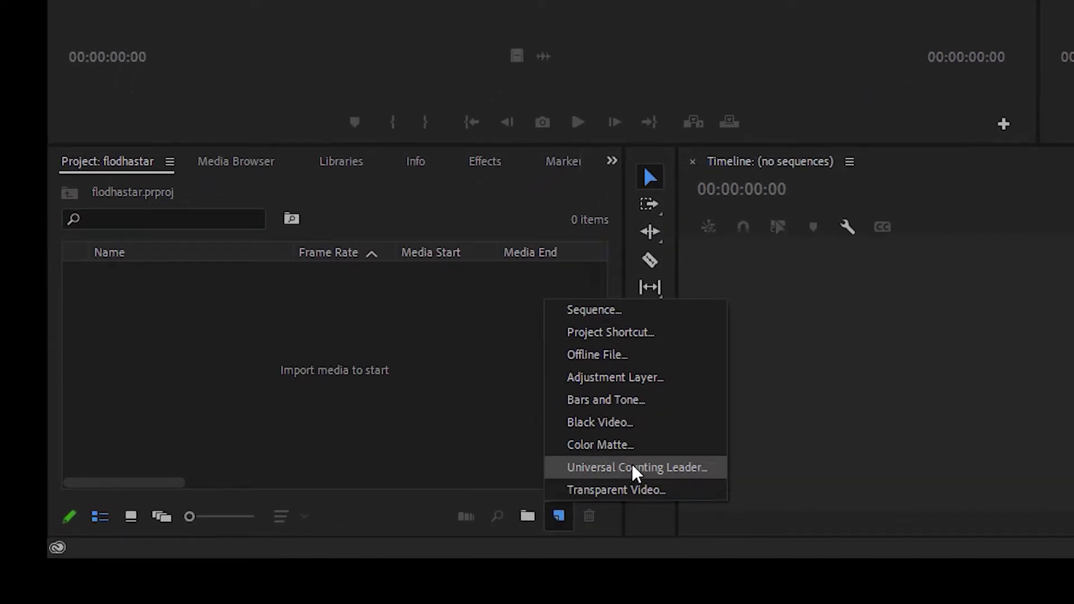
pyautogui.click(658, 451)
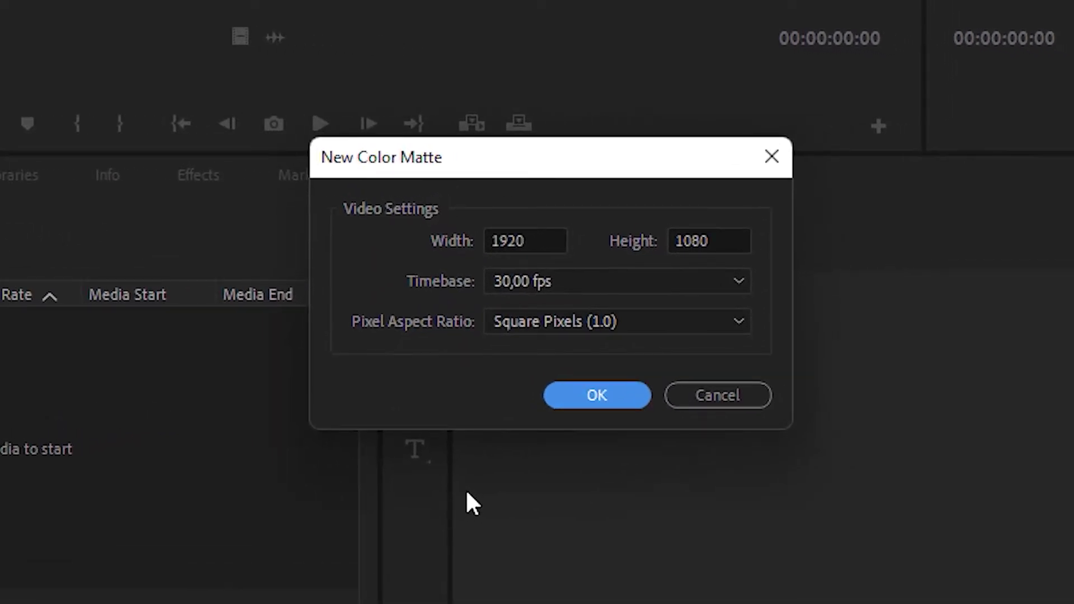
pyautogui.click(599, 401)
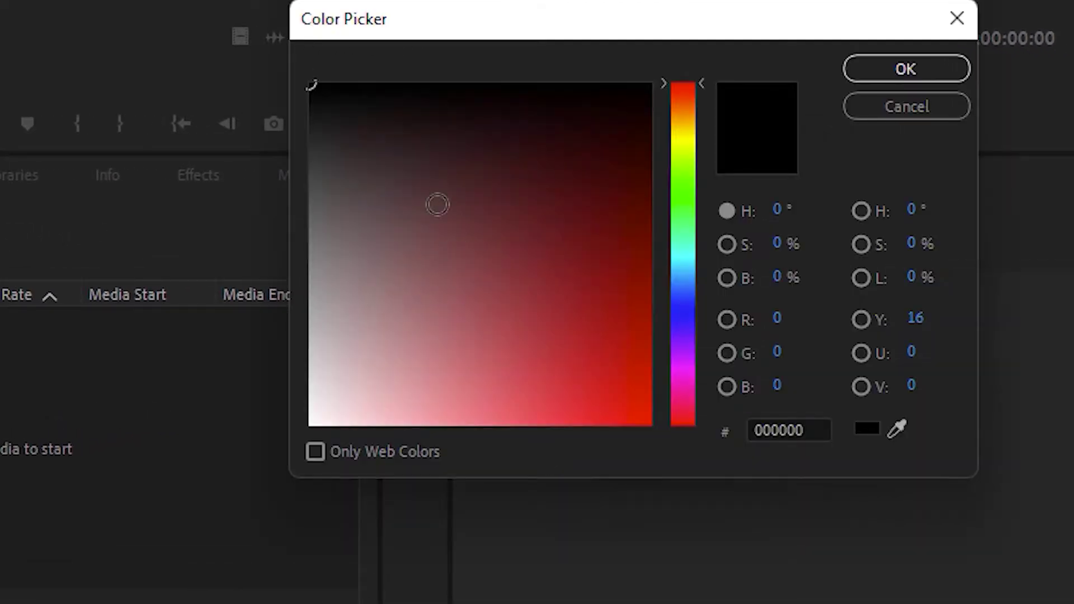
pyautogui.click(339, 153)
pyautogui.moveTo(344, 181); pyautogui.dragTo(266, 463)
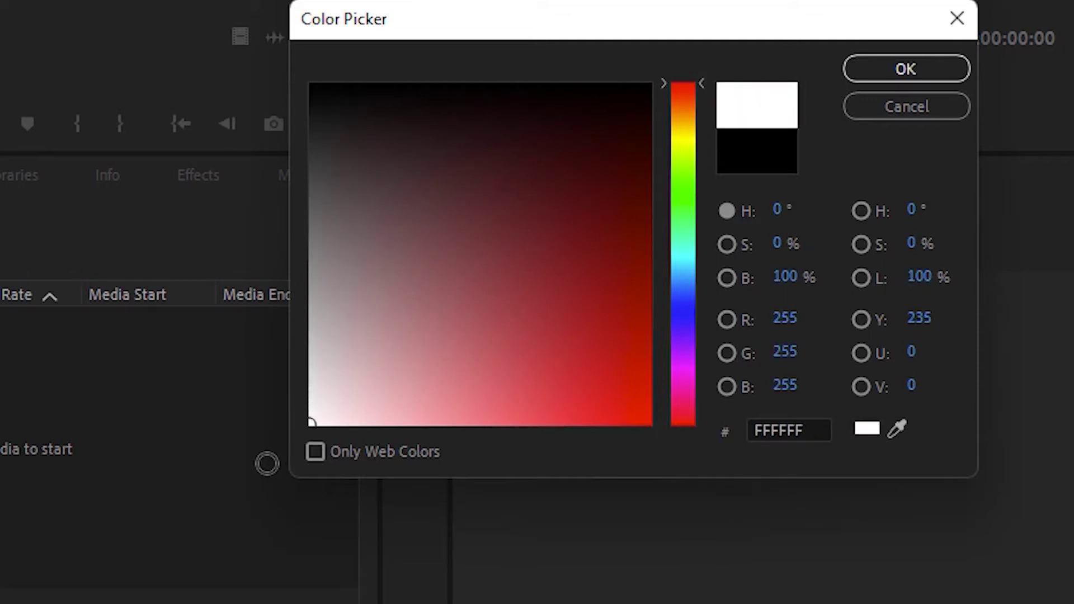
pyautogui.click(906, 68)
pyautogui.write('vit r')
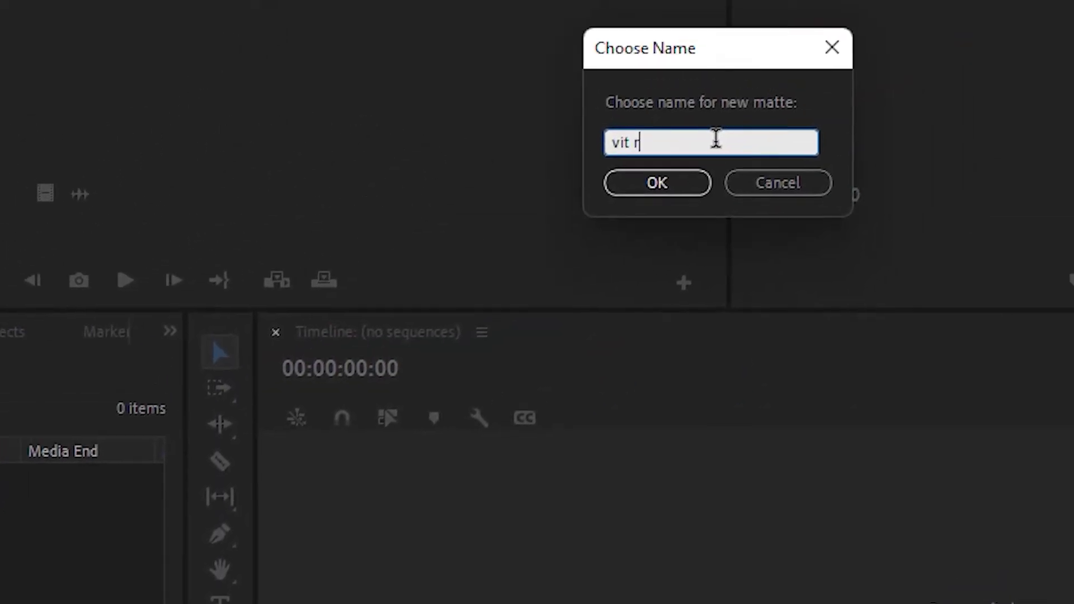
pyautogui.write('ektangel')
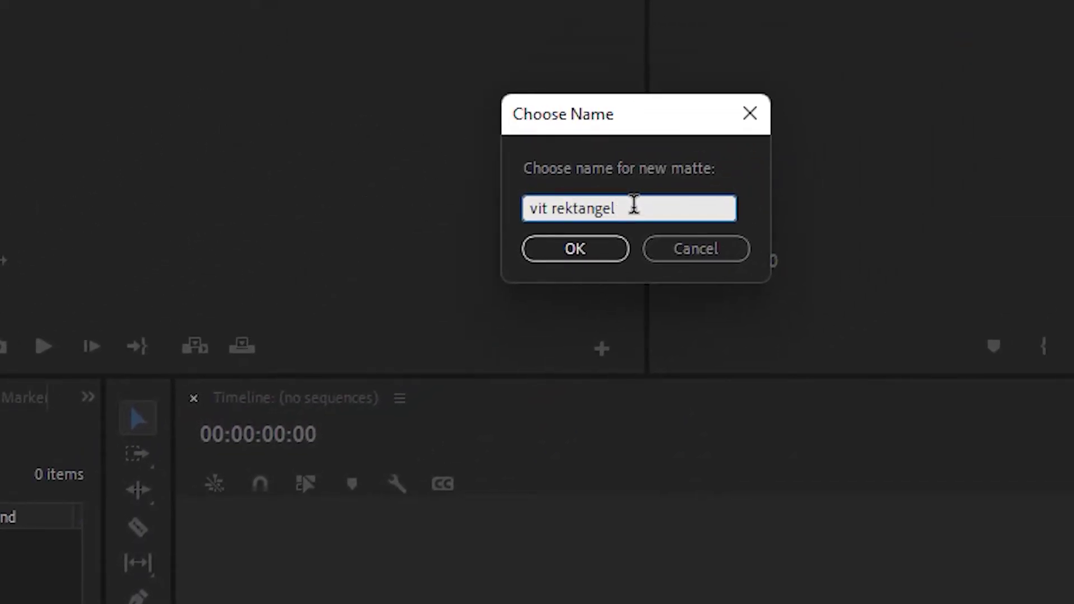
pyautogui.click(588, 256)
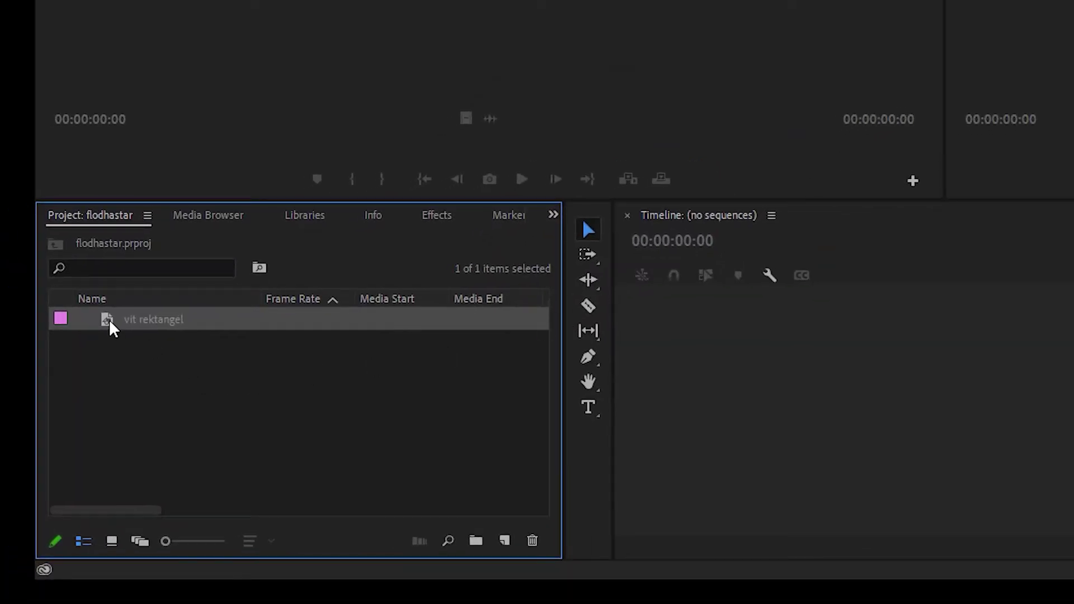
# - Make a sequence from the white matte, then import the voiceover WAV and place it on A1
pyautogui.moveTo(112, 322); pyautogui.dragTo(717, 364)
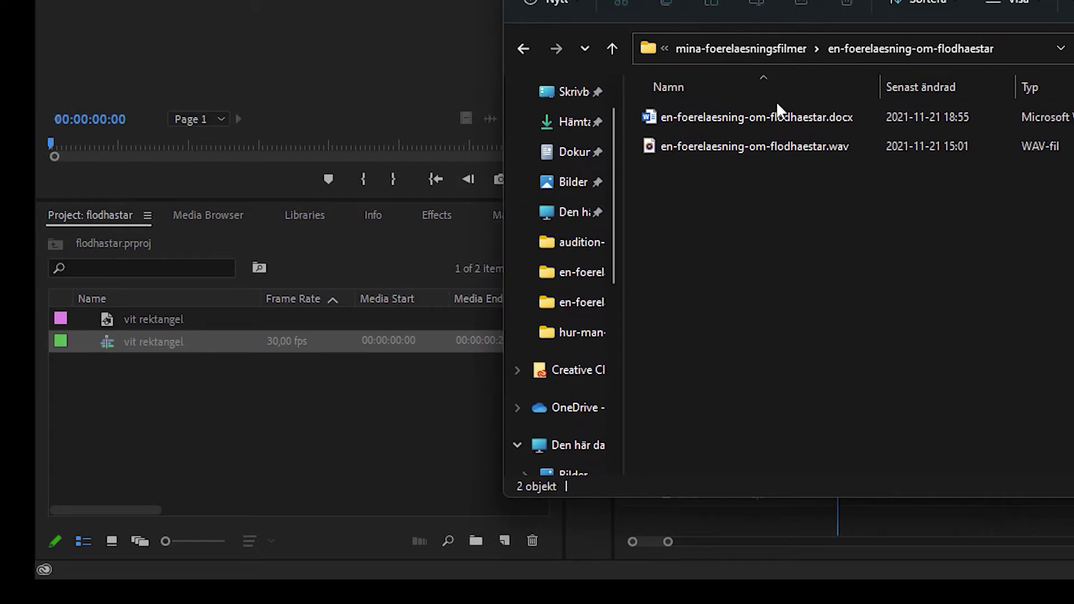
pyautogui.moveTo(656, 157); pyautogui.dragTo(316, 391)
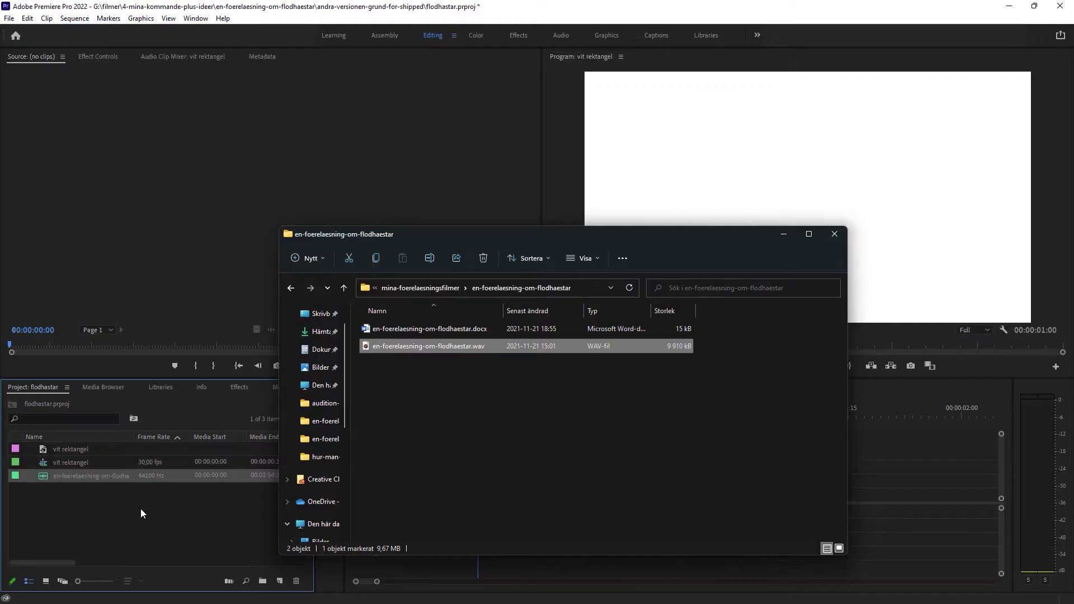
pyautogui.moveTo(565, 233); pyautogui.dragTo(940, 268)
pyautogui.click(164, 541)
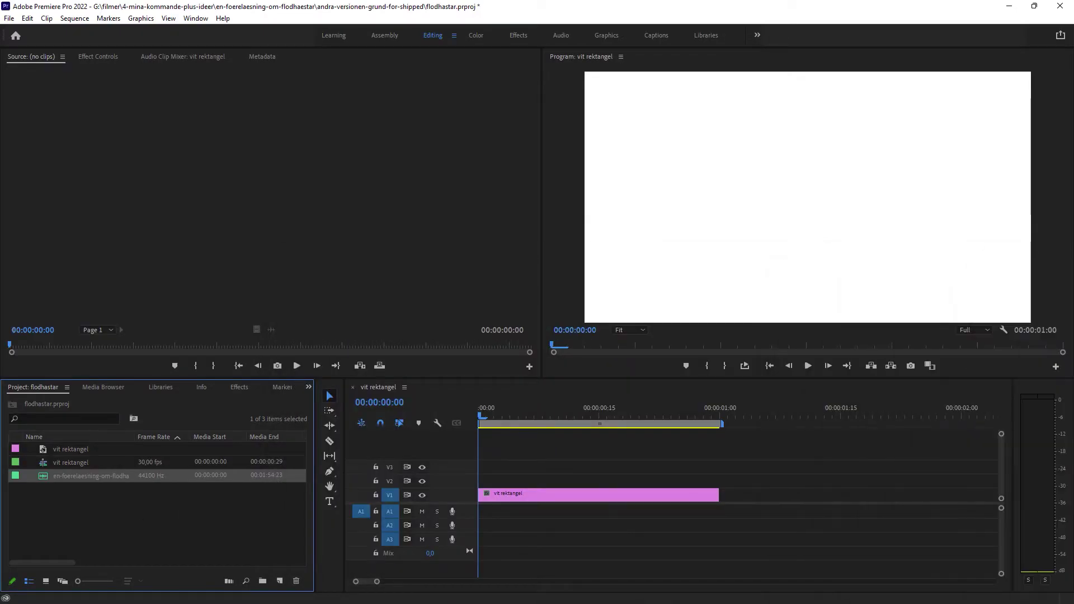
pyautogui.moveTo(46, 485); pyautogui.dragTo(486, 520)
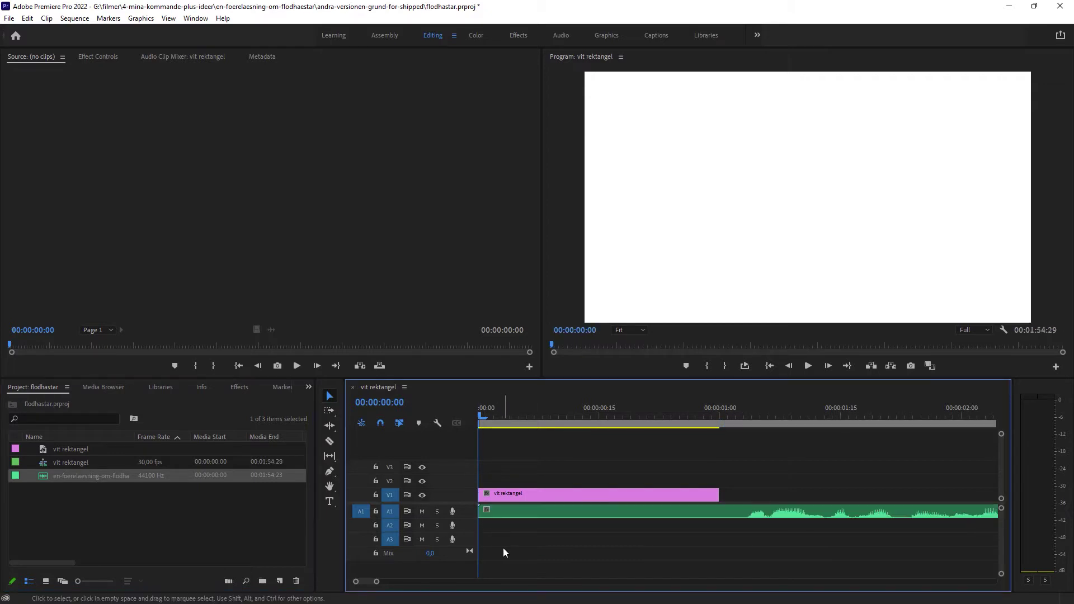
# - Stretch the white matte on V1 to the voiceover's end, then preview the sequence
pyautogui.press('-')
pyautogui.press('-')
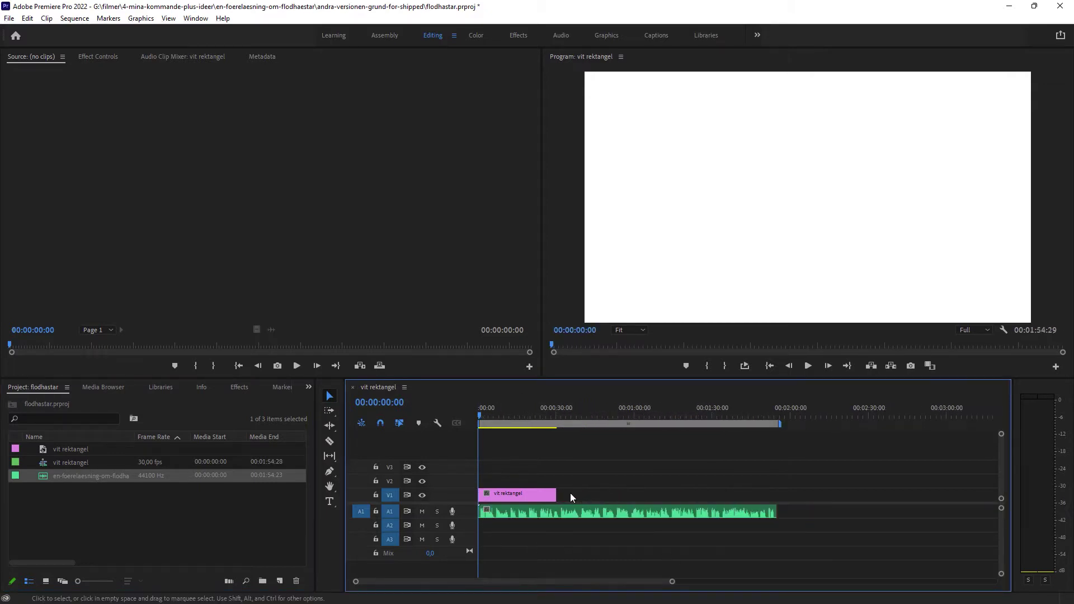
pyautogui.moveTo(557, 494); pyautogui.dragTo(776, 507)
pyautogui.scroll(5, 549, 541)
pyautogui.moveTo(493, 580); pyautogui.dragTo(454, 583)
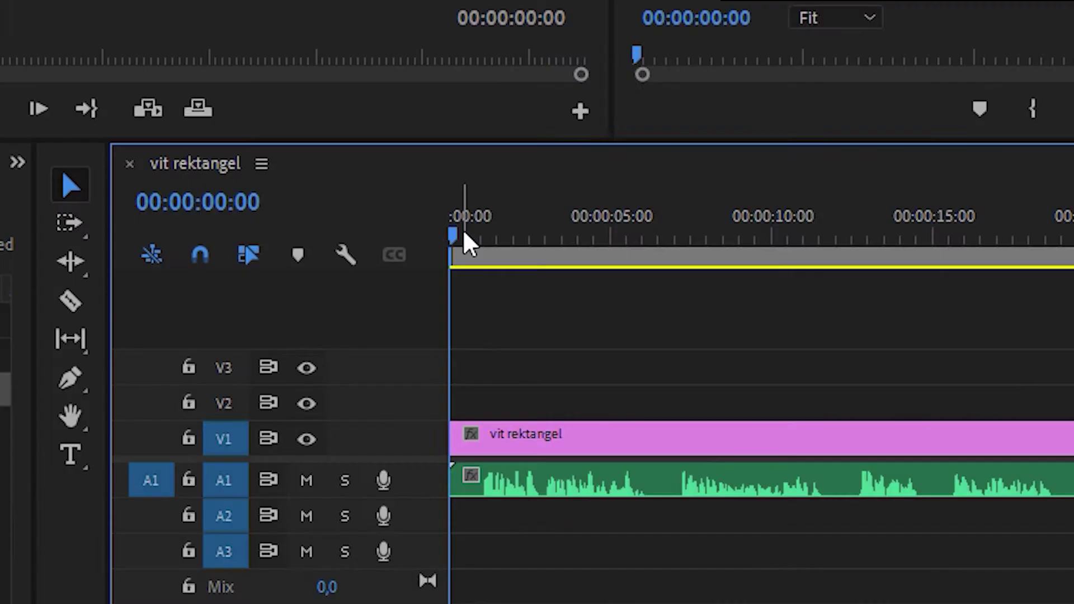
pyautogui.press('space')
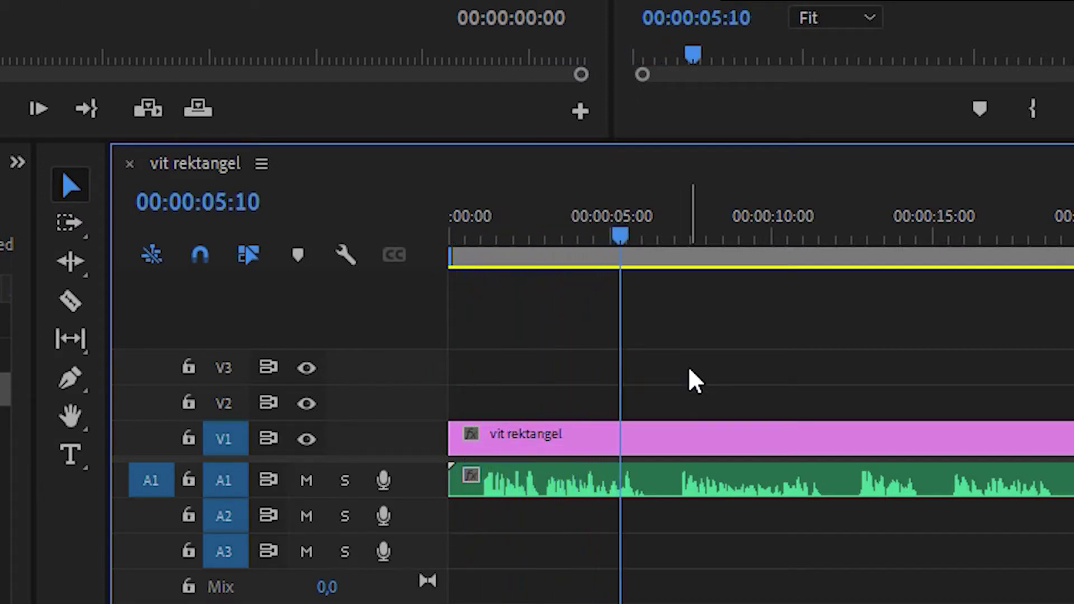
pyautogui.press('space')
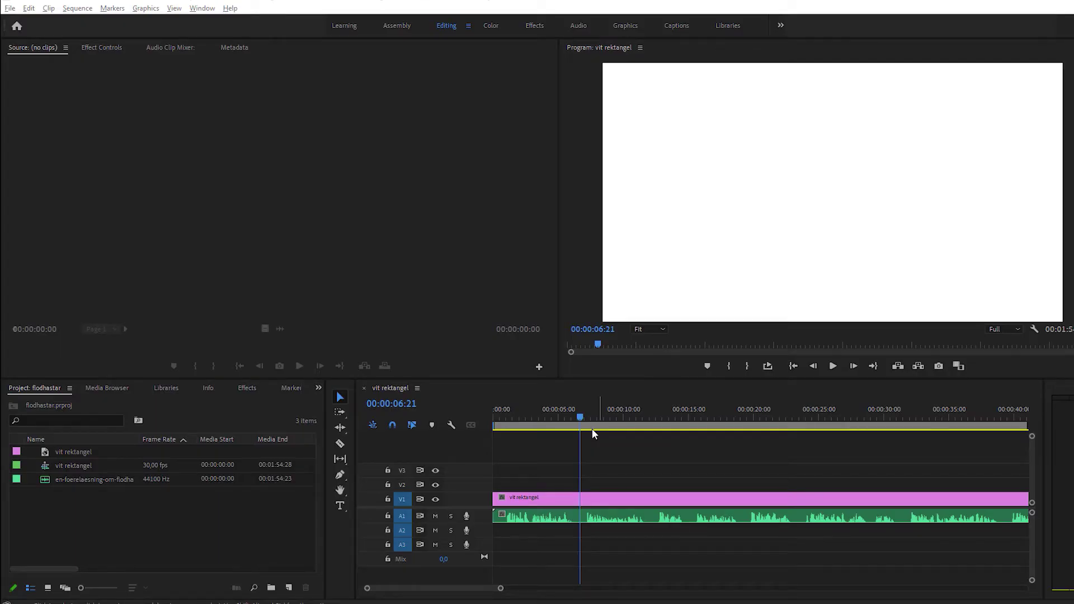
pyautogui.moveTo(579, 420); pyautogui.dragTo(534, 425)
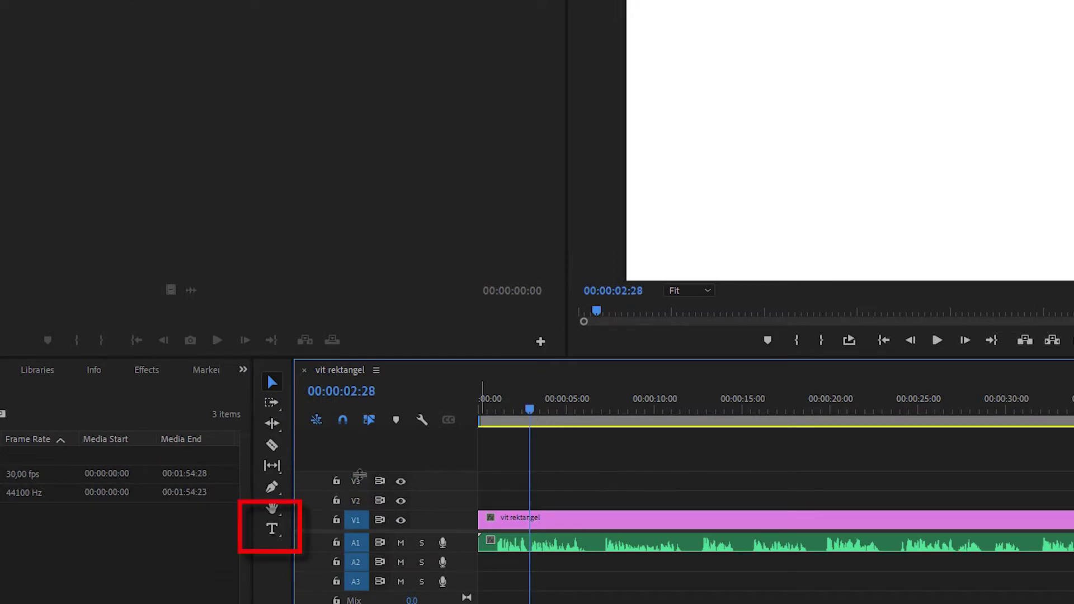
# - Start a text box on the white frame and set its font to Verdana
pyautogui.click(275, 529)
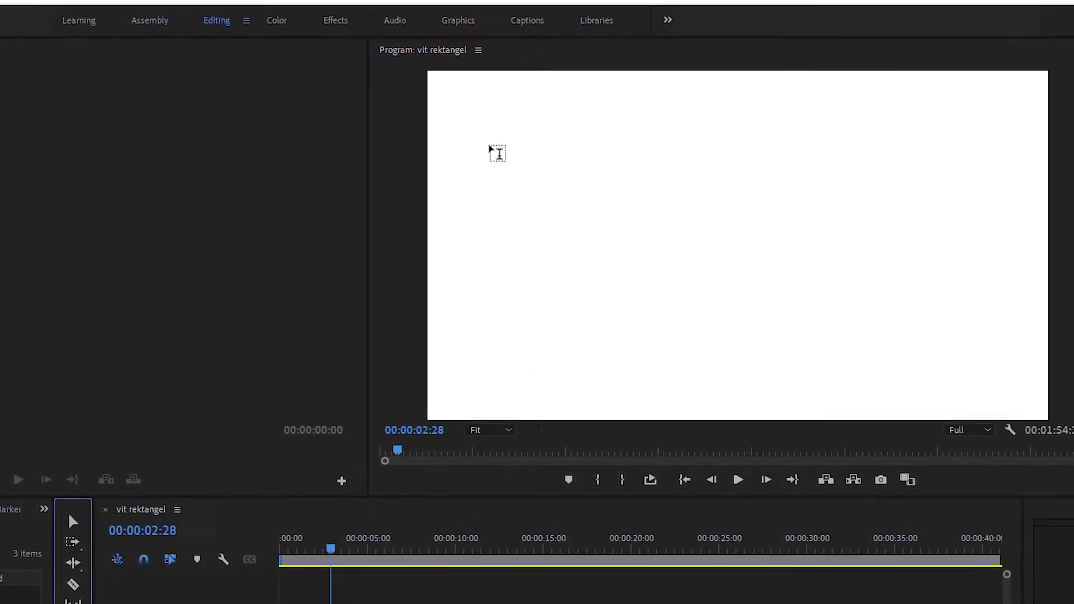
pyautogui.click(482, 123)
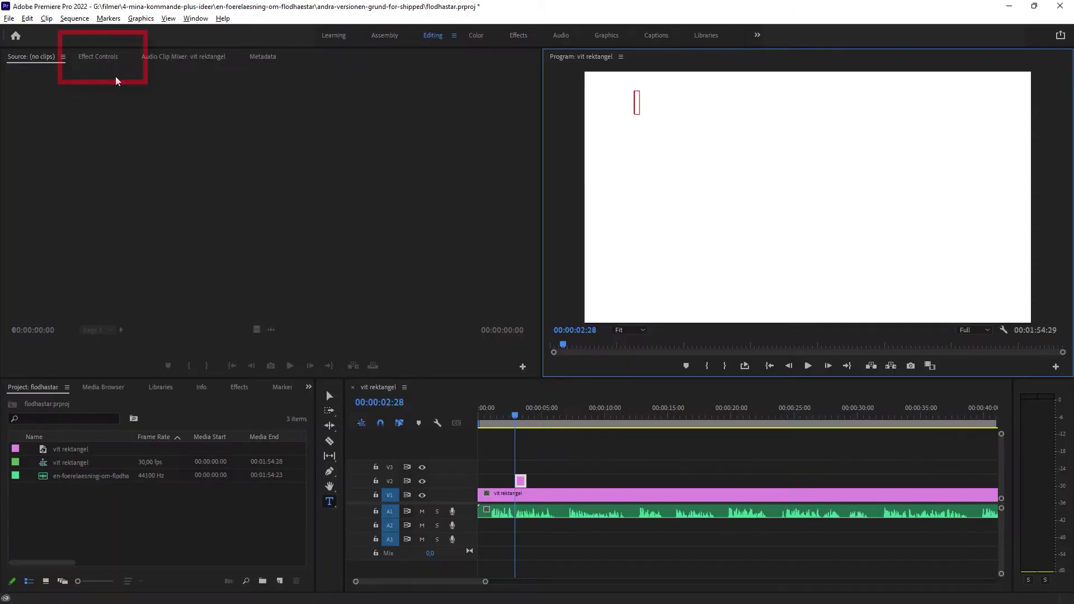
pyautogui.click(99, 58)
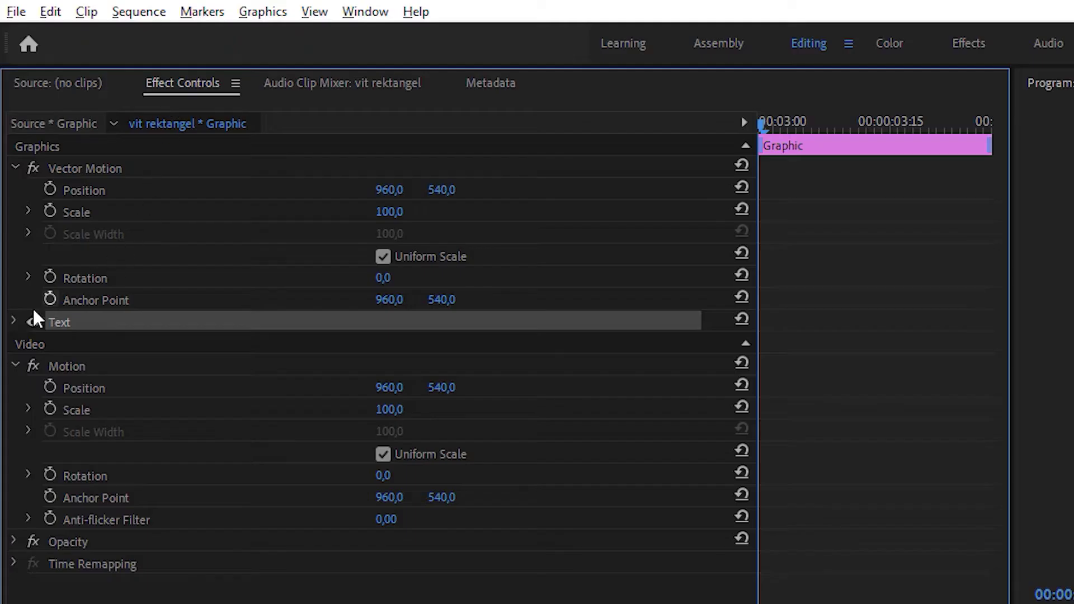
pyautogui.click(14, 321)
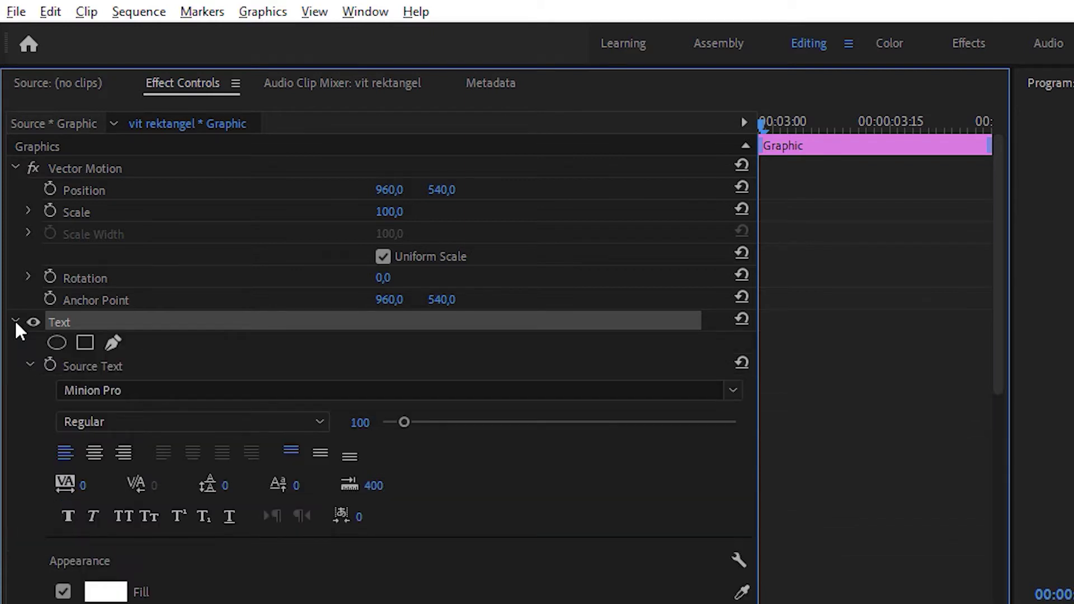
pyautogui.click(141, 390)
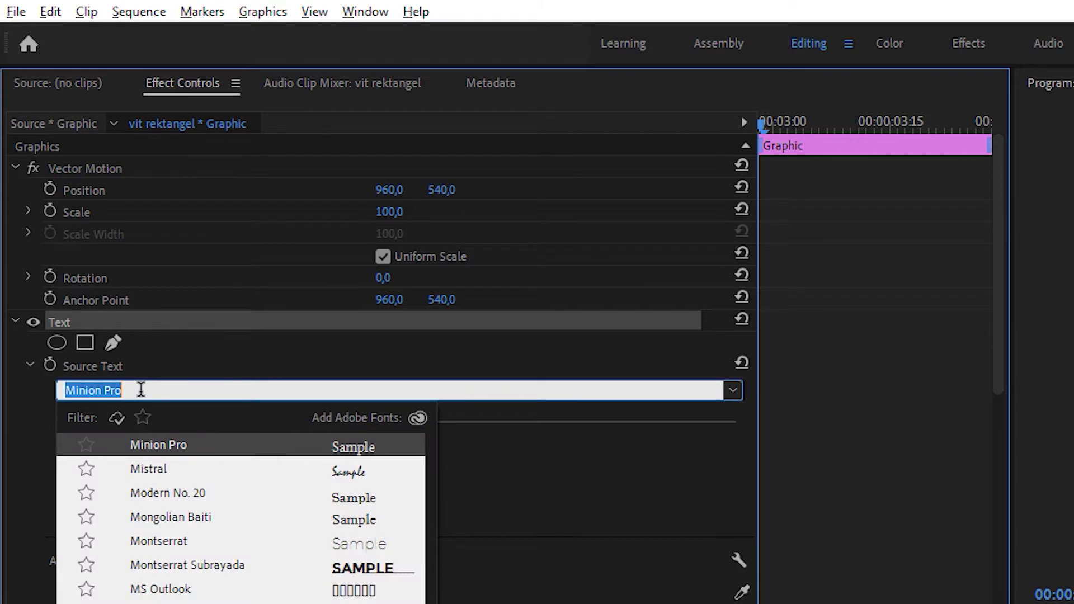
pyautogui.write('ver')
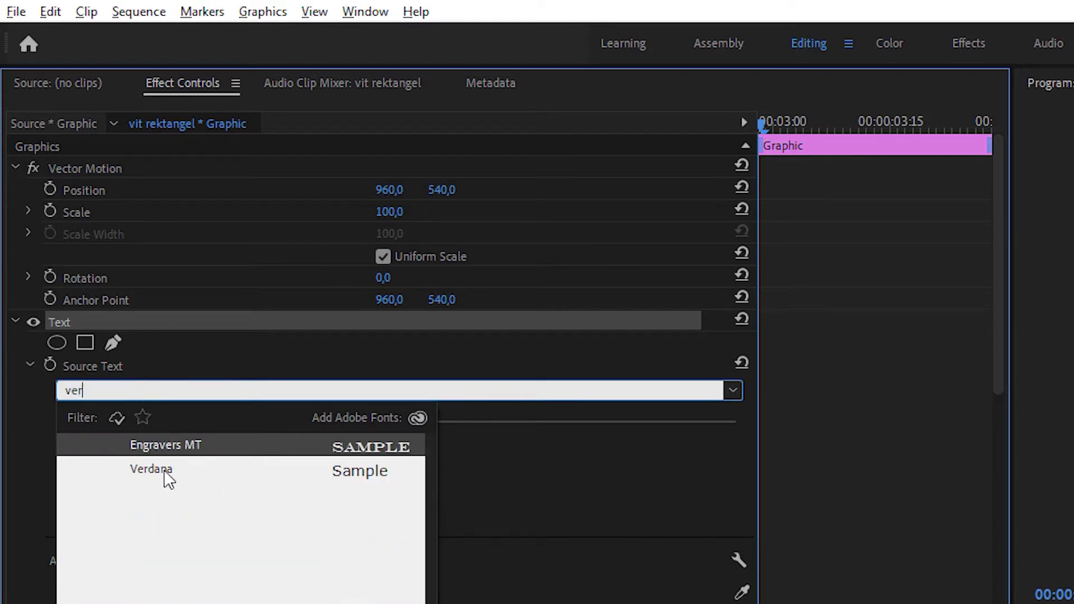
pyautogui.click(163, 469)
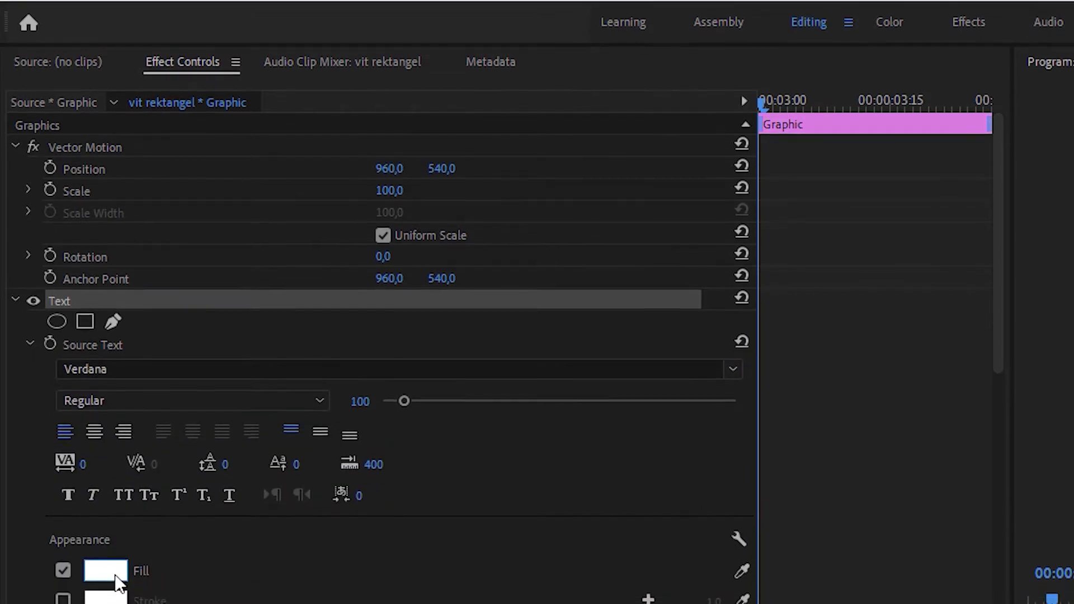
# - Make the text fill black and type 'En föreläsning om flodhästar' with the presenter's name below
pyautogui.click(120, 582)
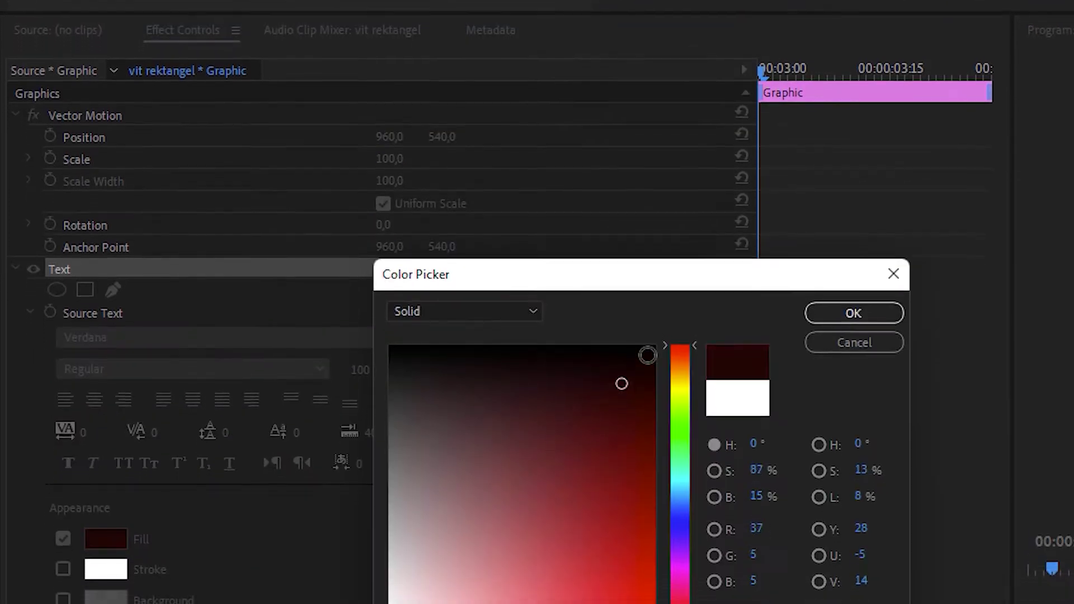
pyautogui.moveTo(621, 412); pyautogui.dragTo(664, 334)
pyautogui.click(851, 229)
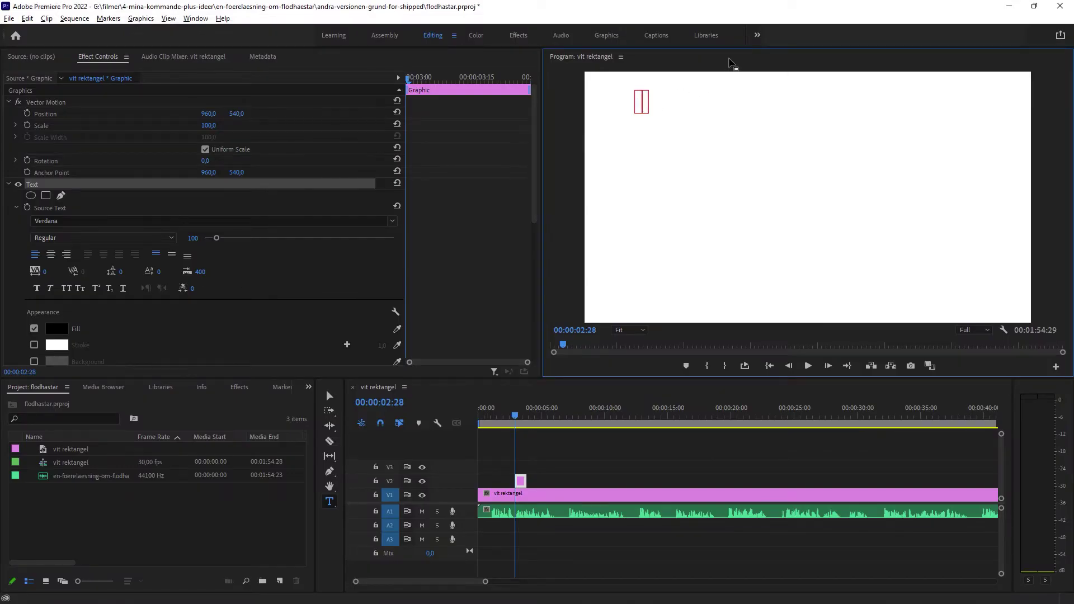
pyautogui.write('Före')
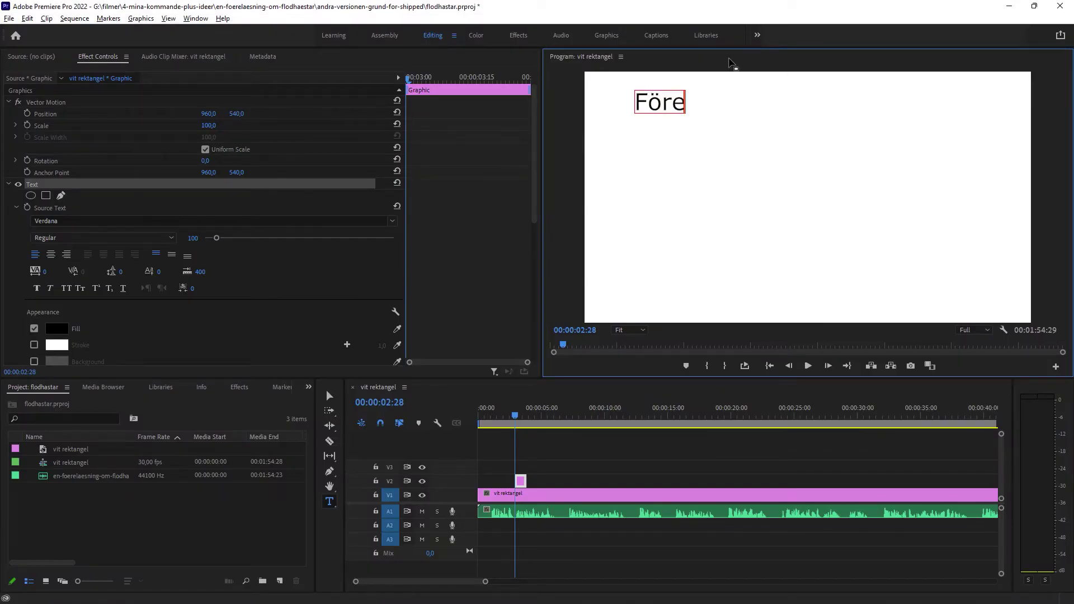
pyautogui.write('läsning om flodhästarn f')
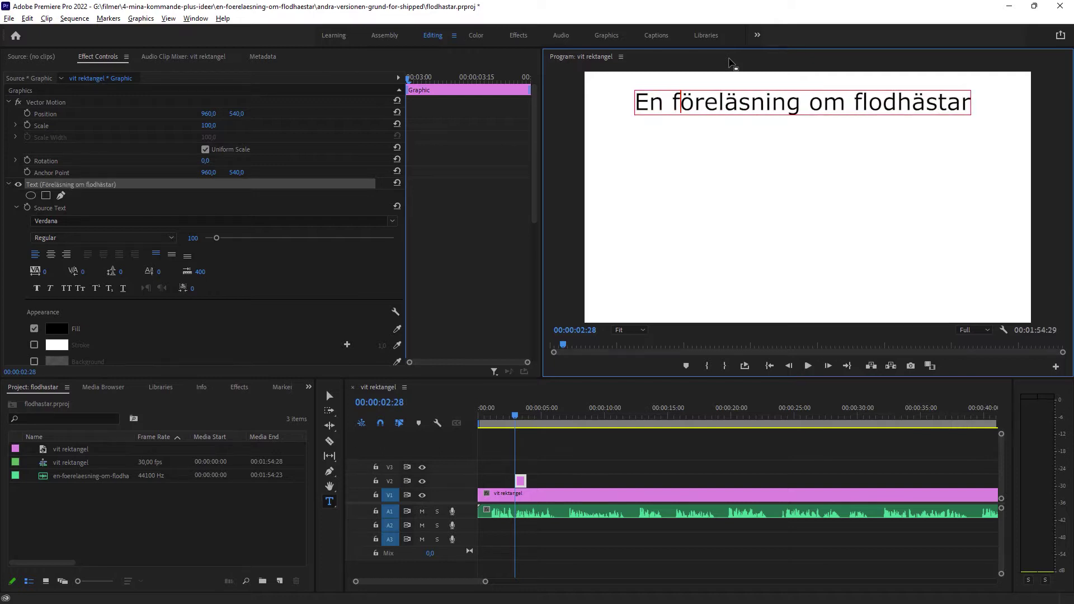
pyautogui.press('End')
pyautogui.press('Return')
pyautogui.press('Return')
pyautogui.write('Kent Löfg')
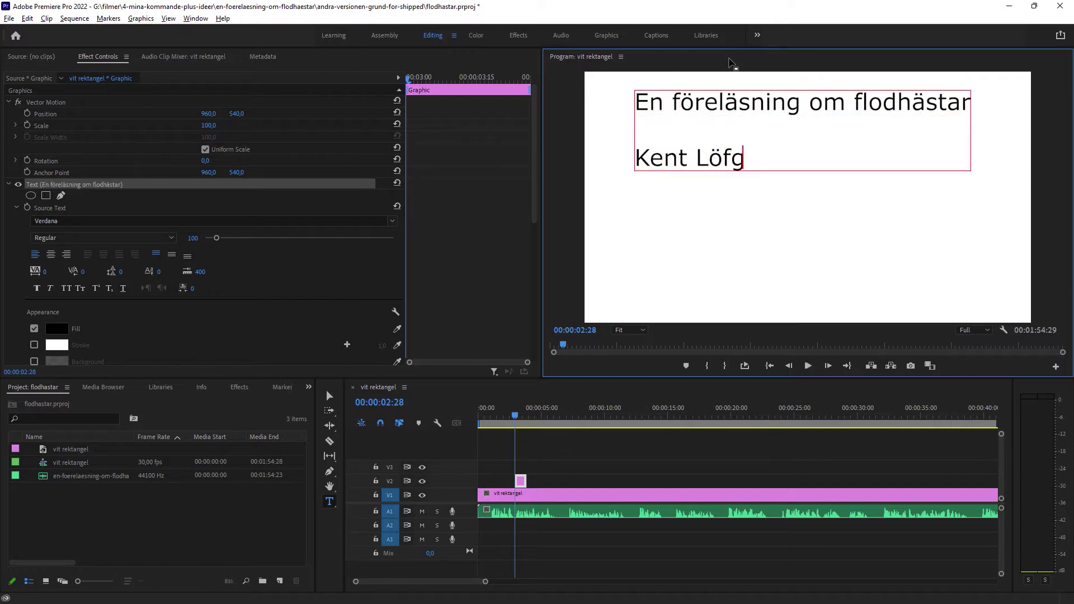
pyautogui.write('ren')
pyautogui.moveTo(636, 102); pyautogui.dragTo(974, 108)
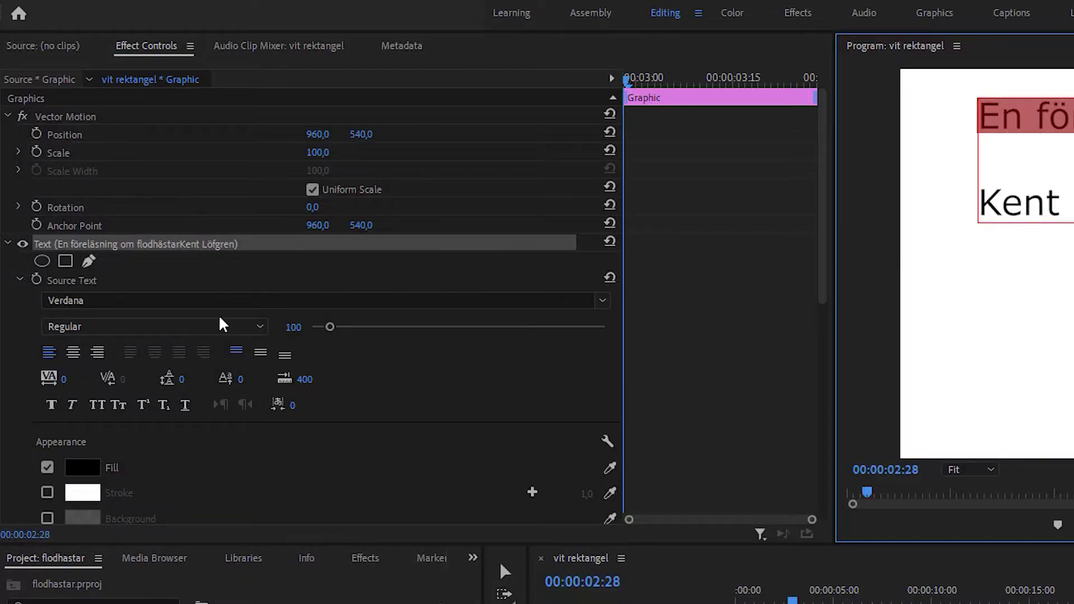
# - Make the title line Bold and reduce the name line's font size to 76
pyautogui.click(108, 327)
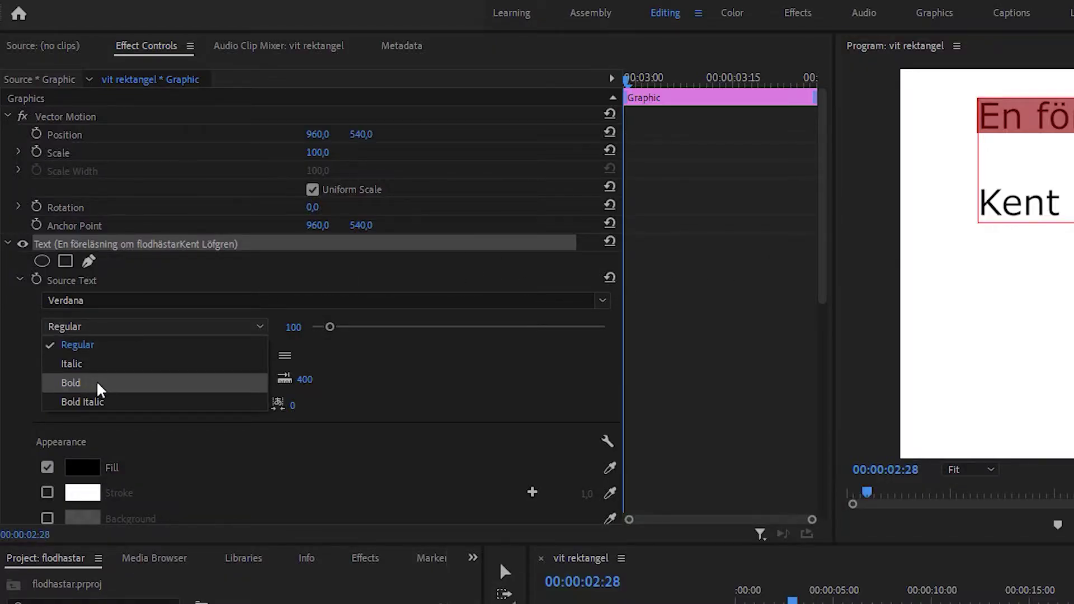
pyautogui.click(127, 384)
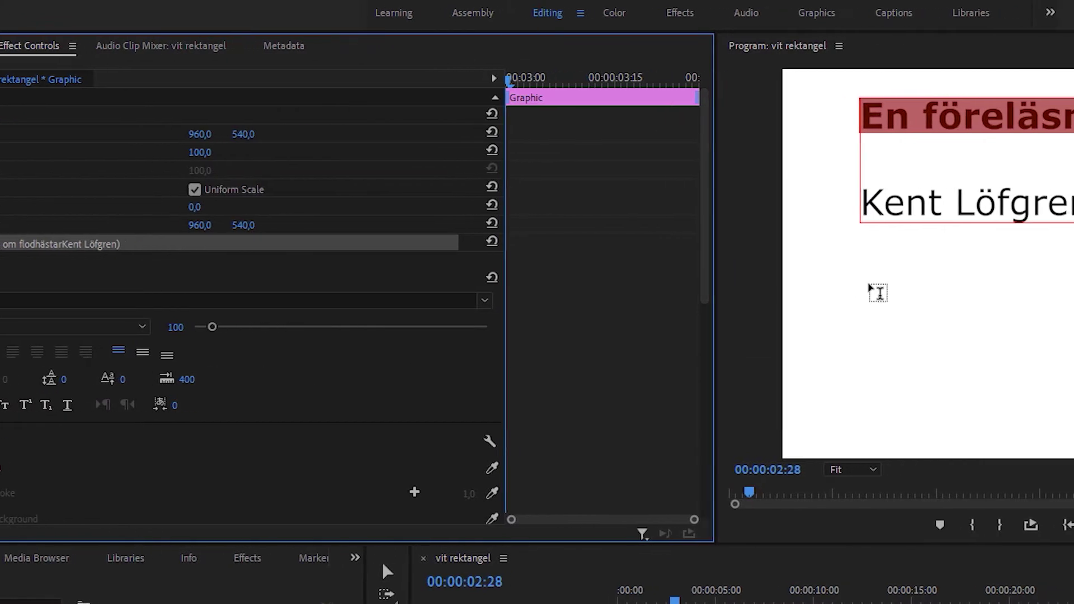
pyautogui.moveTo(718, 203); pyautogui.dragTo(960, 212)
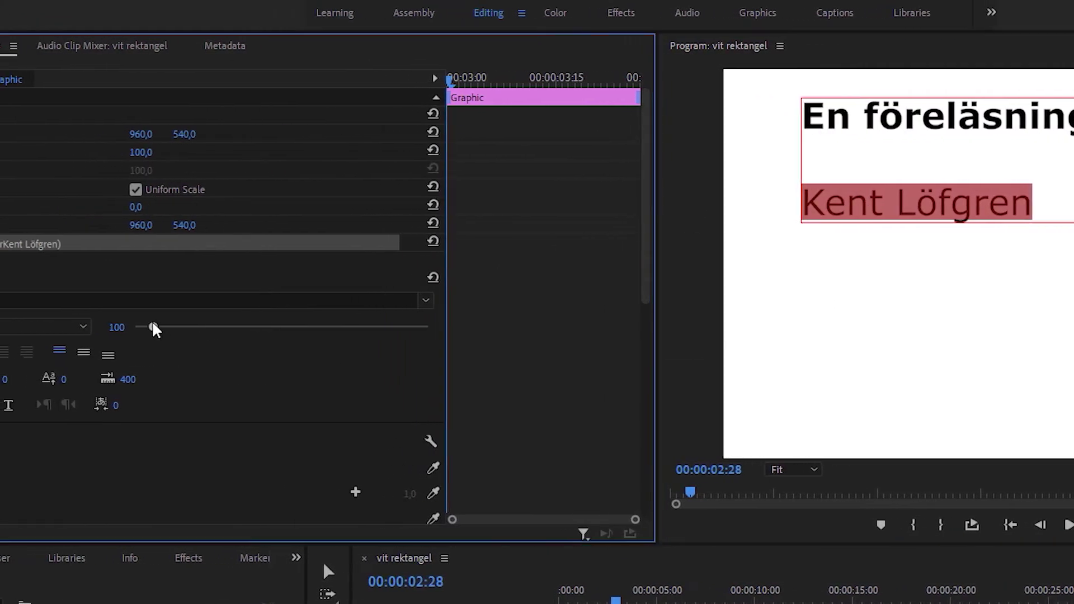
pyautogui.moveTo(154, 328)
pyautogui.mouseDown()
pyautogui.moveTo(165, 329)
pyautogui.moveTo(149, 331)
pyautogui.mouseUp()
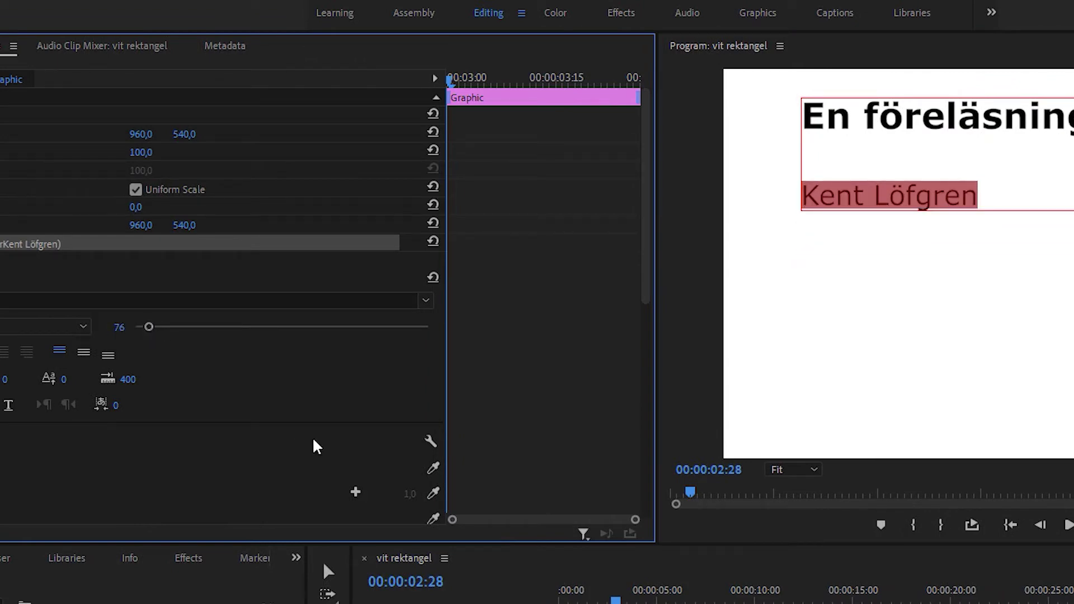
# - Scale the title block so it fits and position it near the top of the frame
pyautogui.click(328, 571)
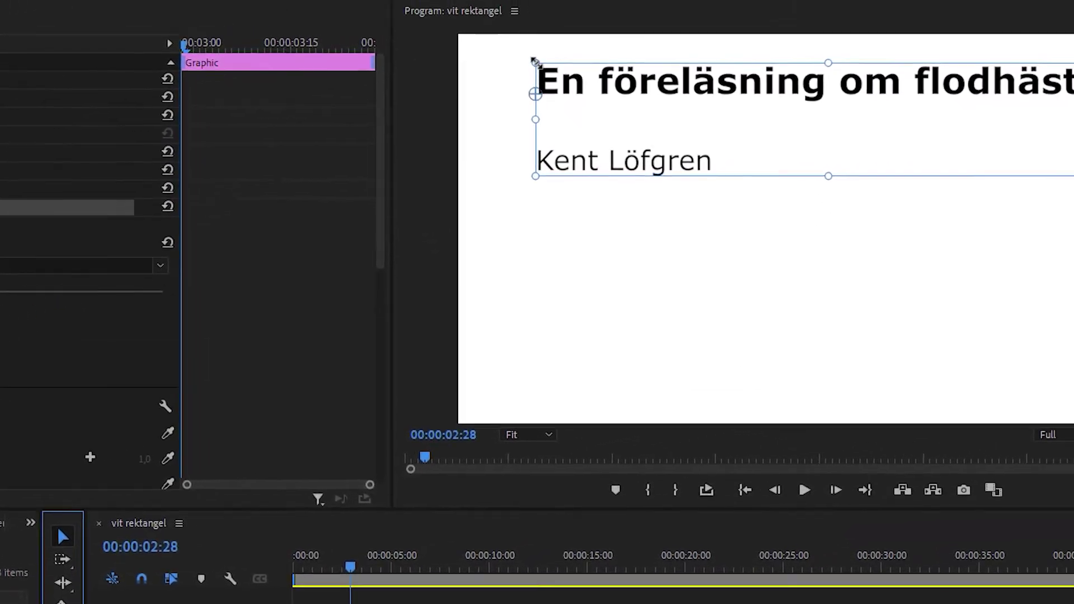
pyautogui.moveTo(534, 62); pyautogui.dragTo(619, 119)
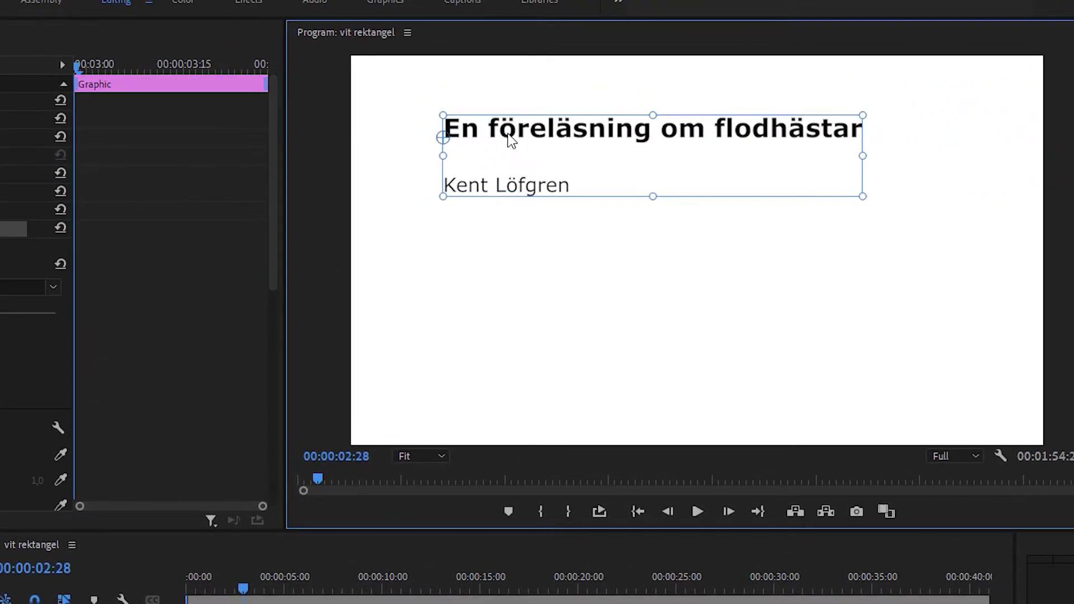
pyautogui.moveTo(510, 139); pyautogui.dragTo(494, 134)
pyautogui.moveTo(842, 190); pyautogui.dragTo(855, 202)
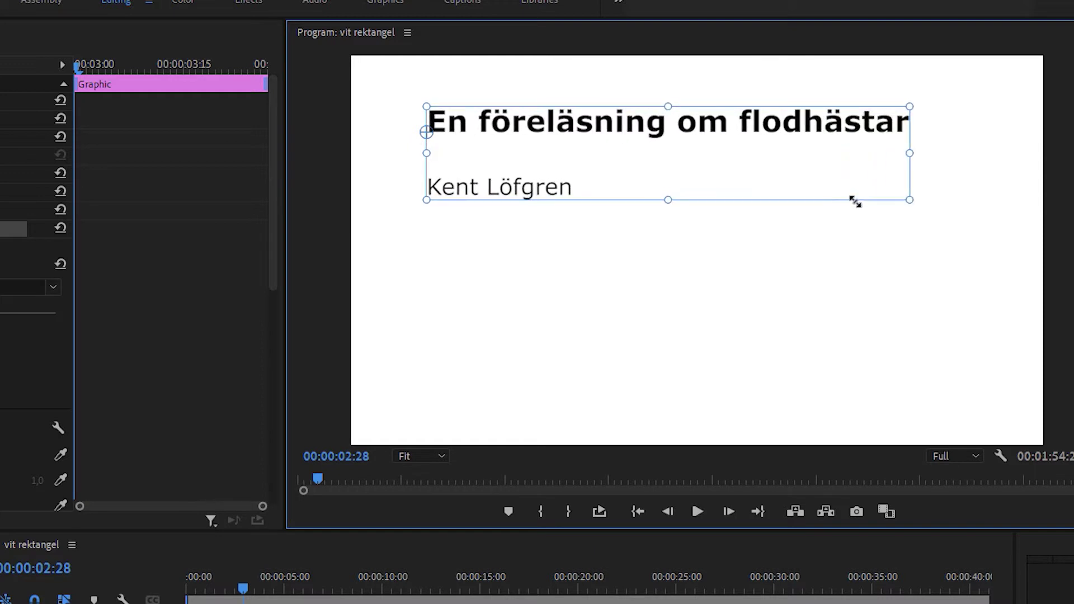
pyautogui.moveTo(709, 134); pyautogui.dragTo(712, 142)
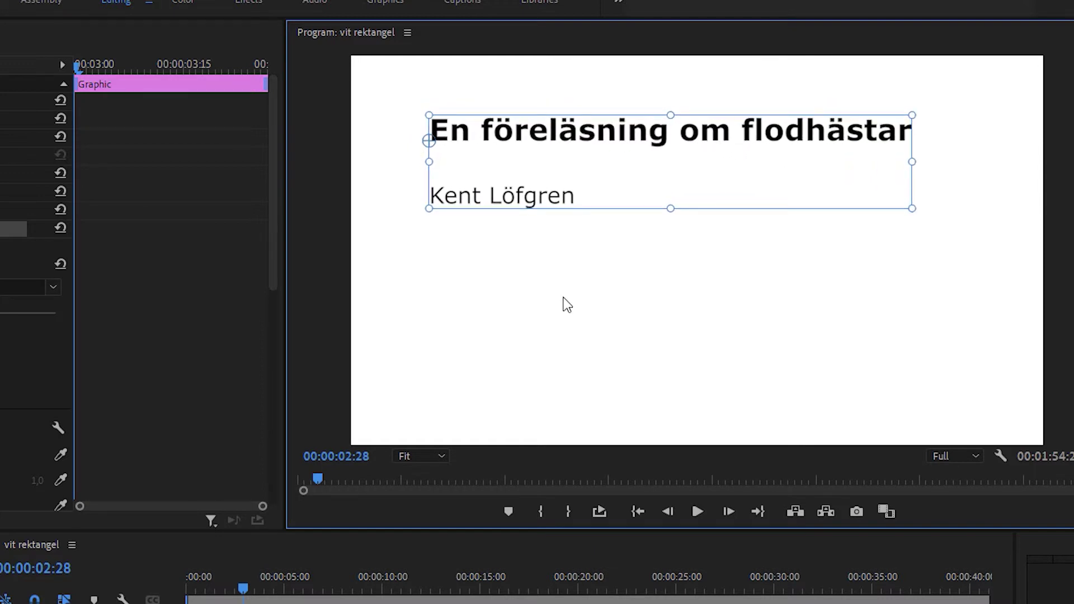
pyautogui.click(504, 350)
# - Trim the V2 title clip to end around 00:00:05:29 and play the sequence from the start
pyautogui.moveTo(452, 509)
pyautogui.mouseDown()
pyautogui.moveTo(403, 510)
pyautogui.moveTo(513, 509)
pyautogui.mouseUp()
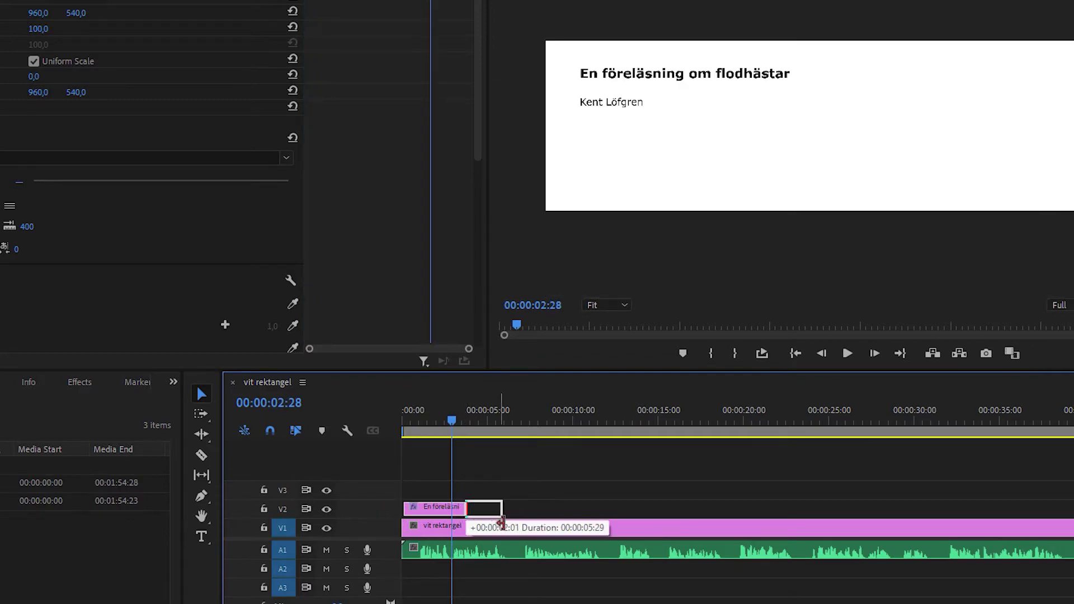
pyautogui.press('Home')
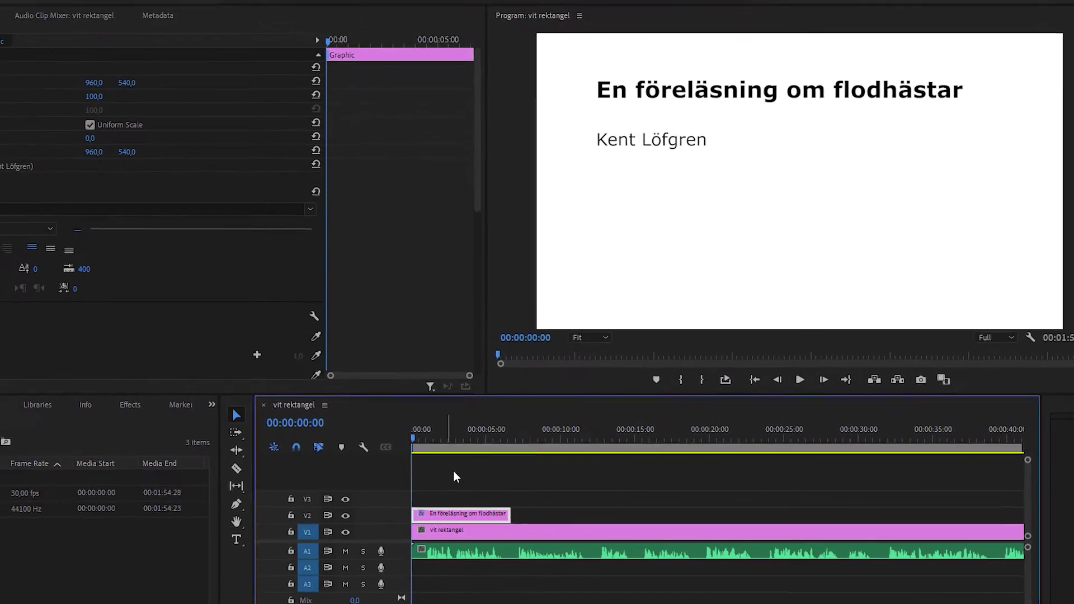
pyautogui.press('space')
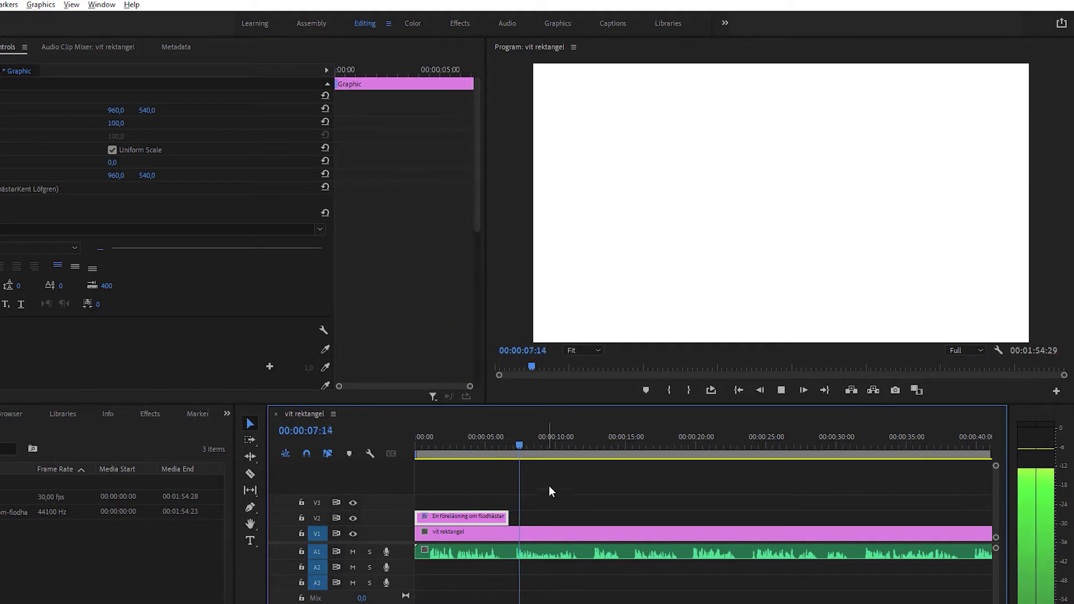
pyautogui.press('space')
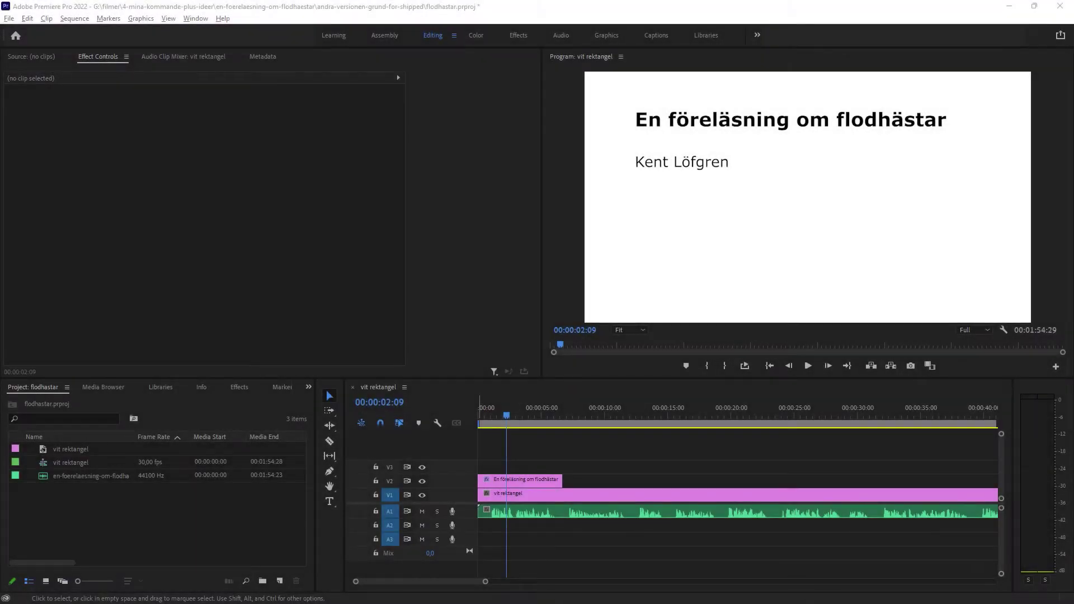
# - Import kent-portraett.jpg onto V3 and scale it down into the frame's lower right corner
pyautogui.moveTo(871, 362); pyautogui.dragTo(176, 502)
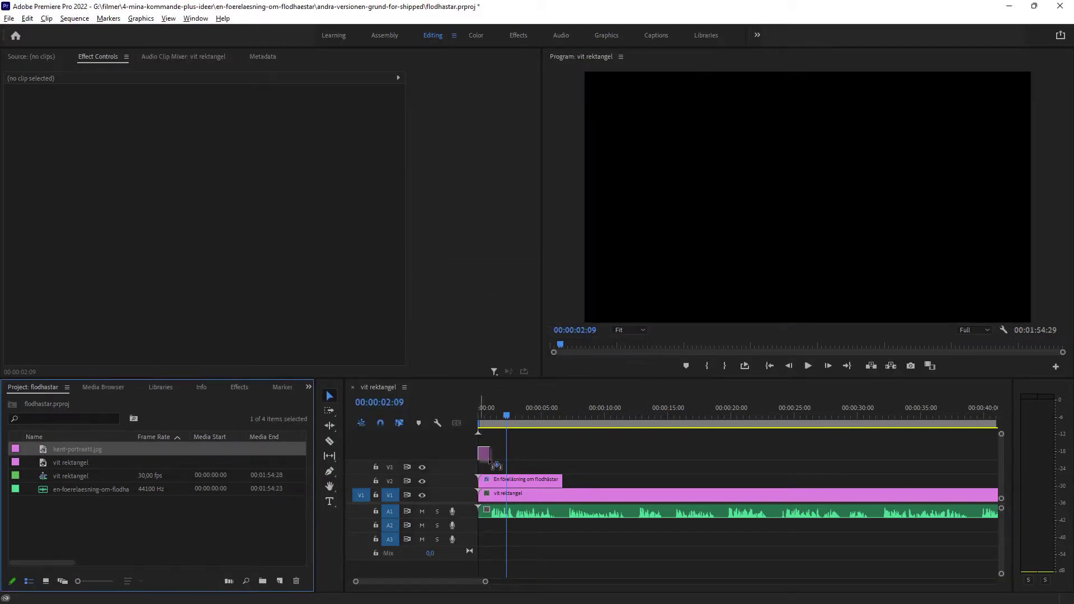
pyautogui.moveTo(314, 444)
pyautogui.mouseDown()
pyautogui.moveTo(511, 474)
pyautogui.moveTo(562, 466)
pyautogui.mouseUp()
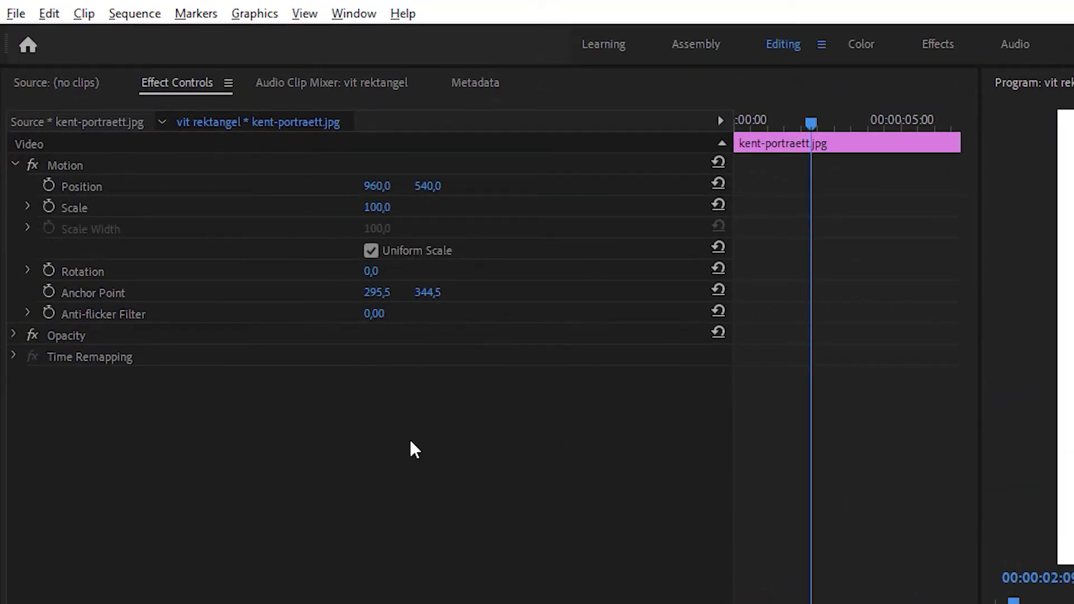
pyautogui.click(76, 165)
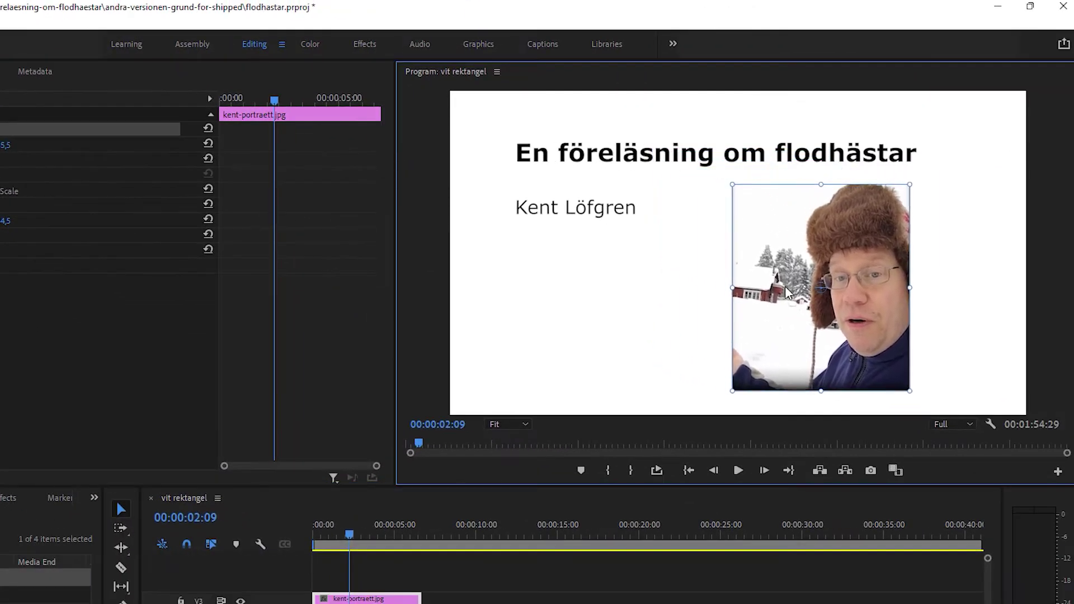
pyautogui.moveTo(786, 290); pyautogui.dragTo(873, 290)
pyautogui.moveTo(815, 183); pyautogui.dragTo(926, 307)
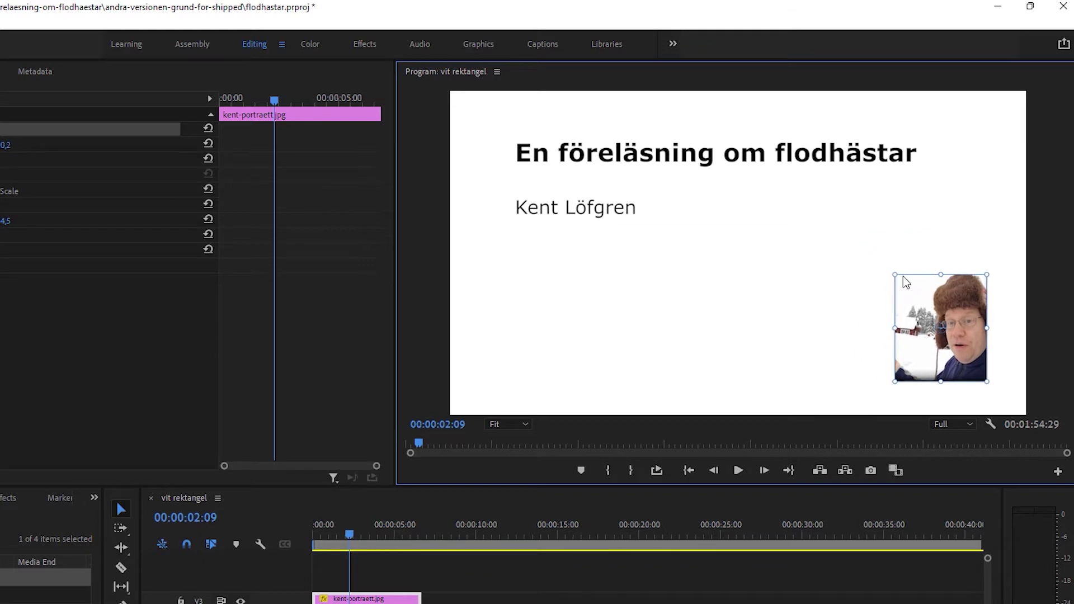
pyautogui.moveTo(893, 274); pyautogui.dragTo(862, 253)
pyautogui.moveTo(907, 282); pyautogui.dragTo(891, 266)
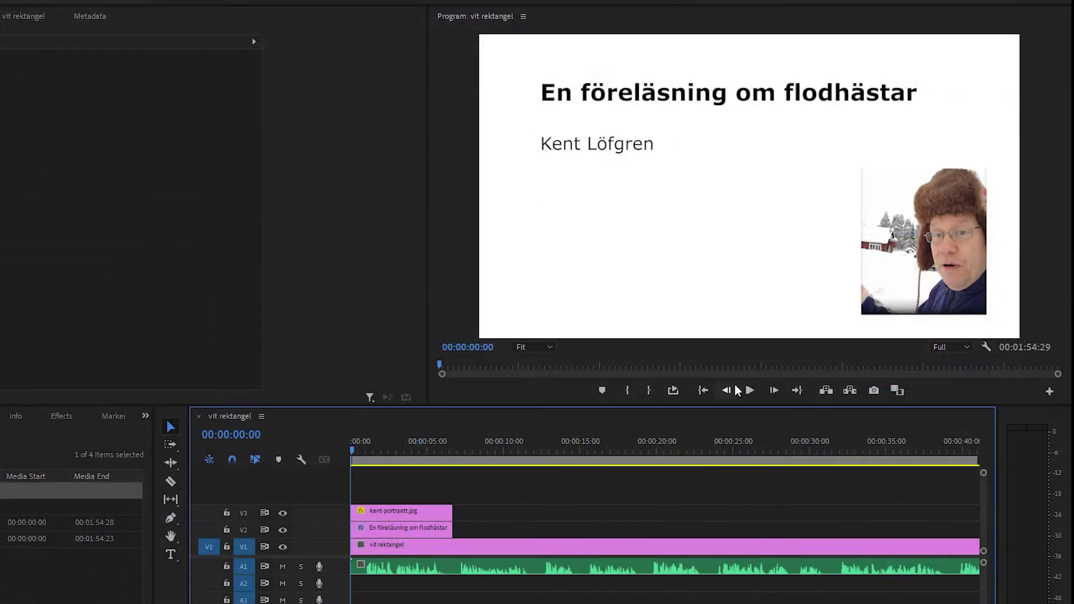
pyautogui.click(750, 389)
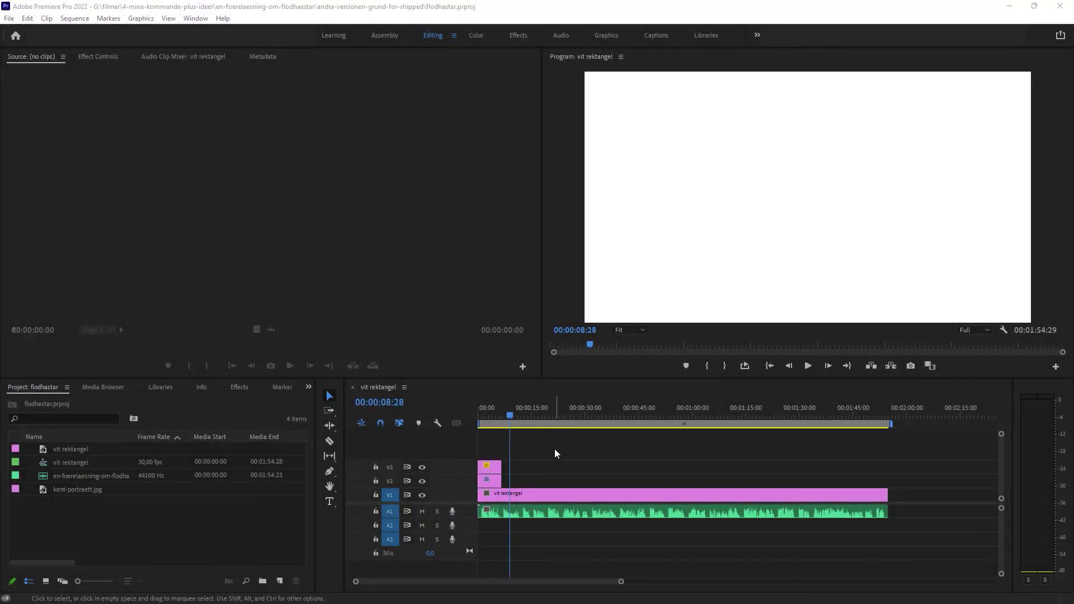
# - Play the opening section from 00:00:06:23 to check its timing, then switch to the browser
pyautogui.moveTo(509, 415); pyautogui.dragTo(501, 416)
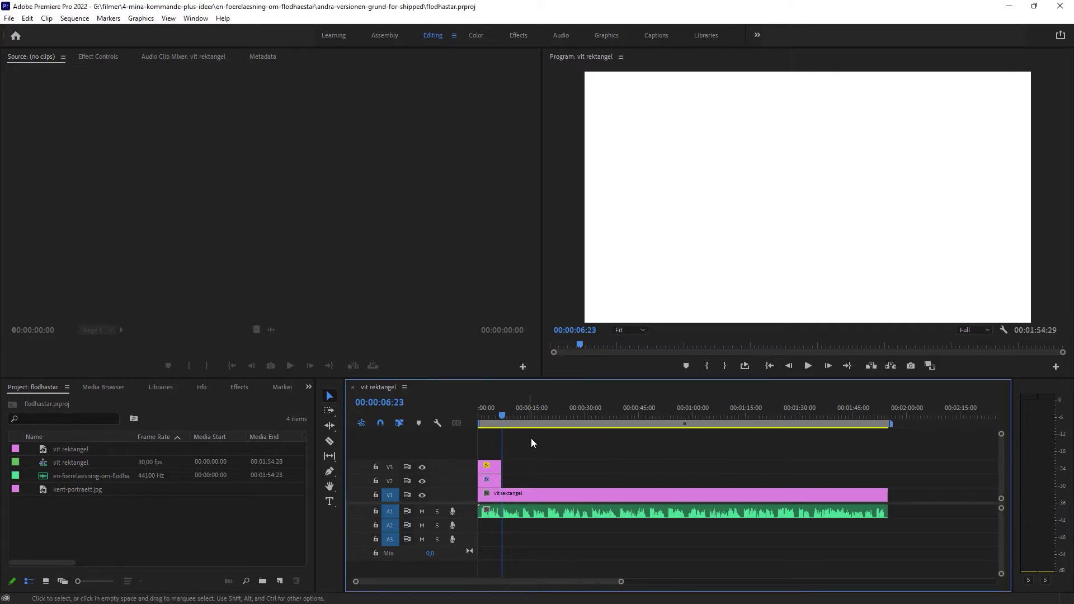
pyautogui.press('space')
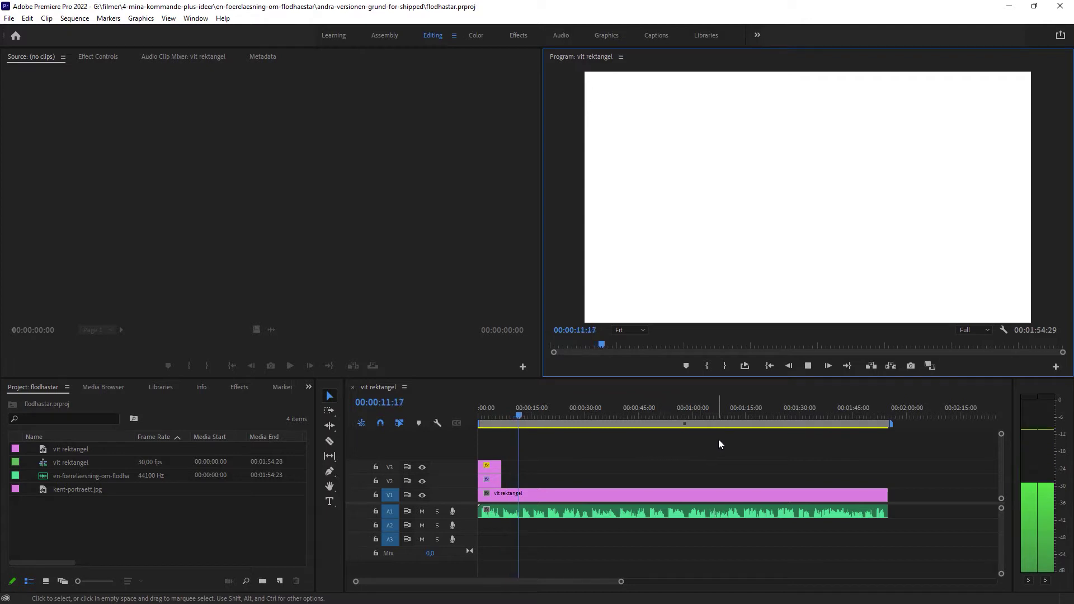
pyautogui.click(808, 365)
pyautogui.moveTo(524, 421); pyautogui.dragTo(502, 418)
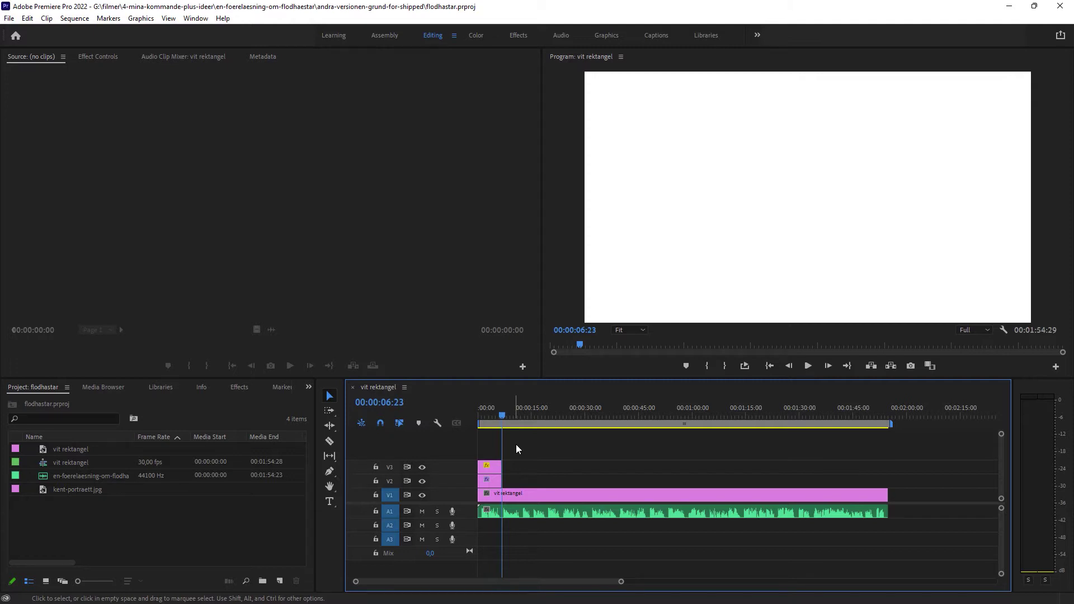
pyautogui.hotkey('alt', 'Tab')
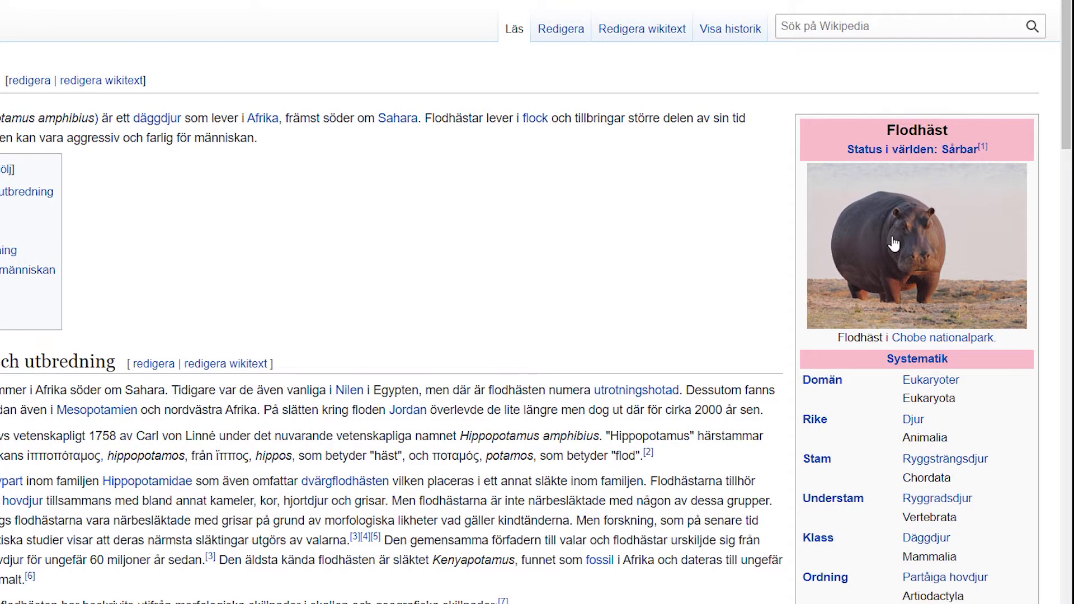
# - Save the full-size Wikimedia Commons hippo photo to the computer as flodhast
pyautogui.click(893, 245)
pyautogui.rightClick(596, 173)
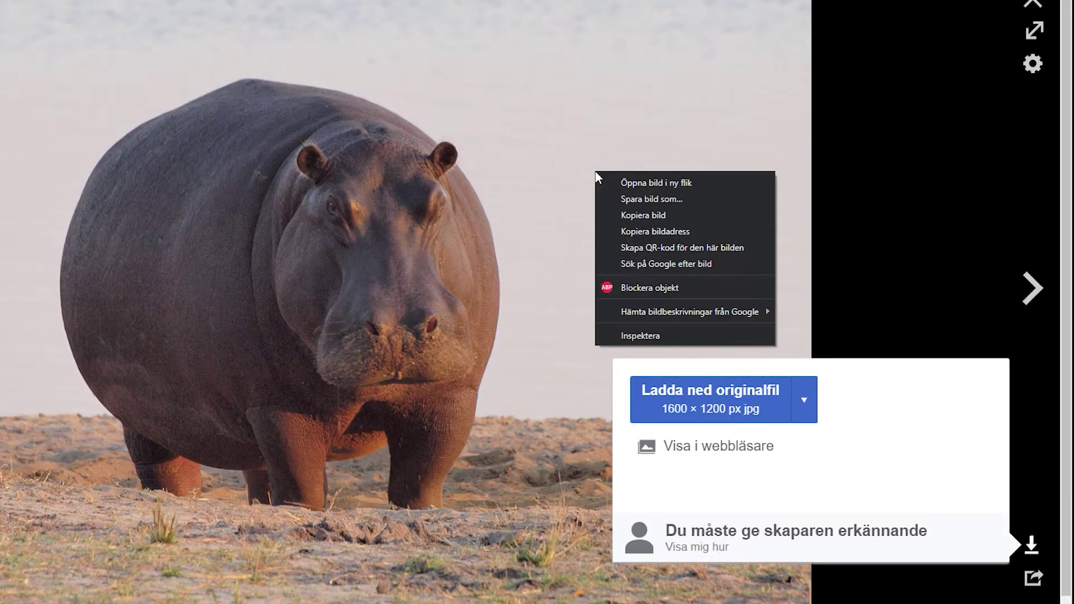
pyautogui.click(649, 199)
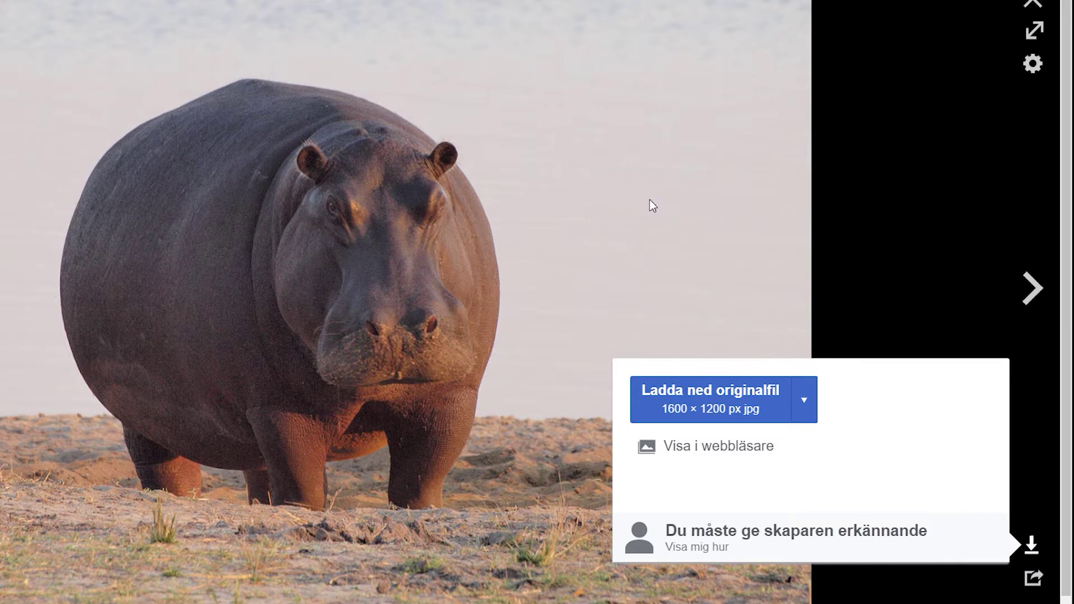
pyautogui.write('flodhast')
pyautogui.press('Return')
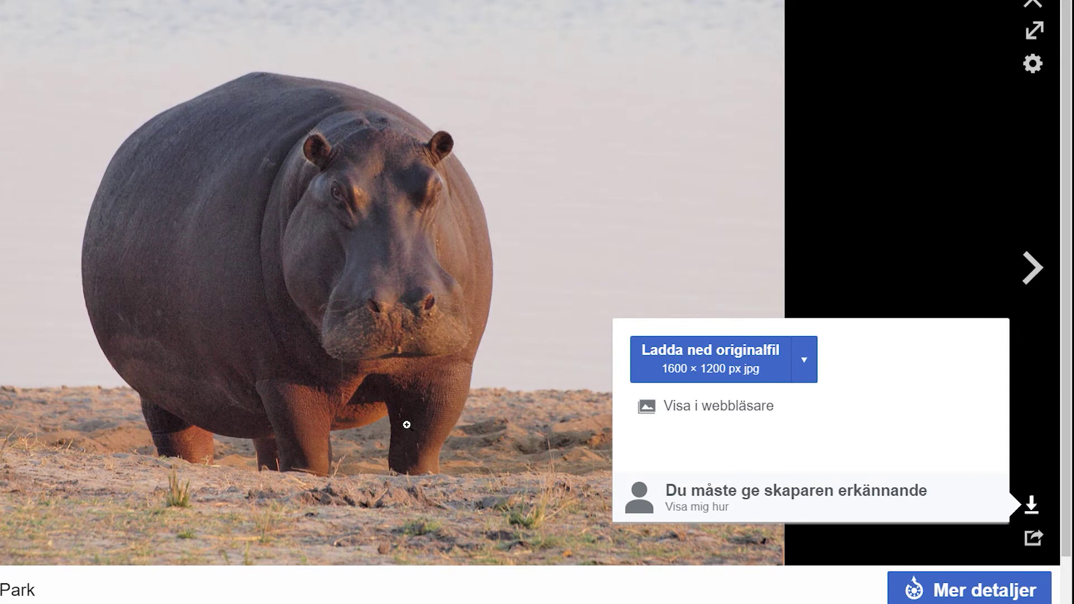
# - Copy the photo's attribution credit link
pyautogui.click(719, 493)
pyautogui.rightClick(795, 451)
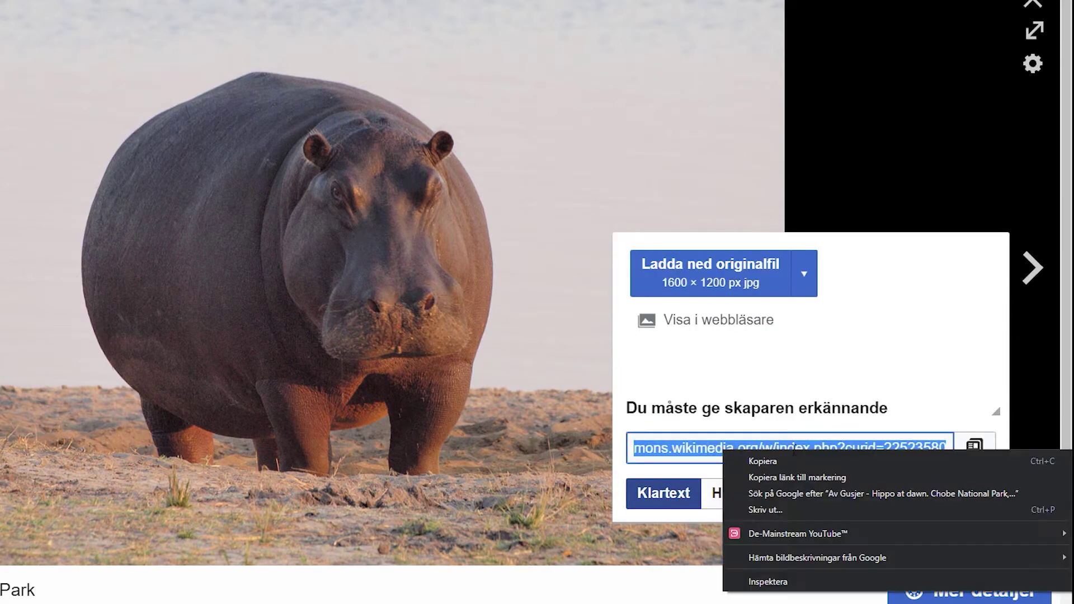
pyautogui.click(774, 461)
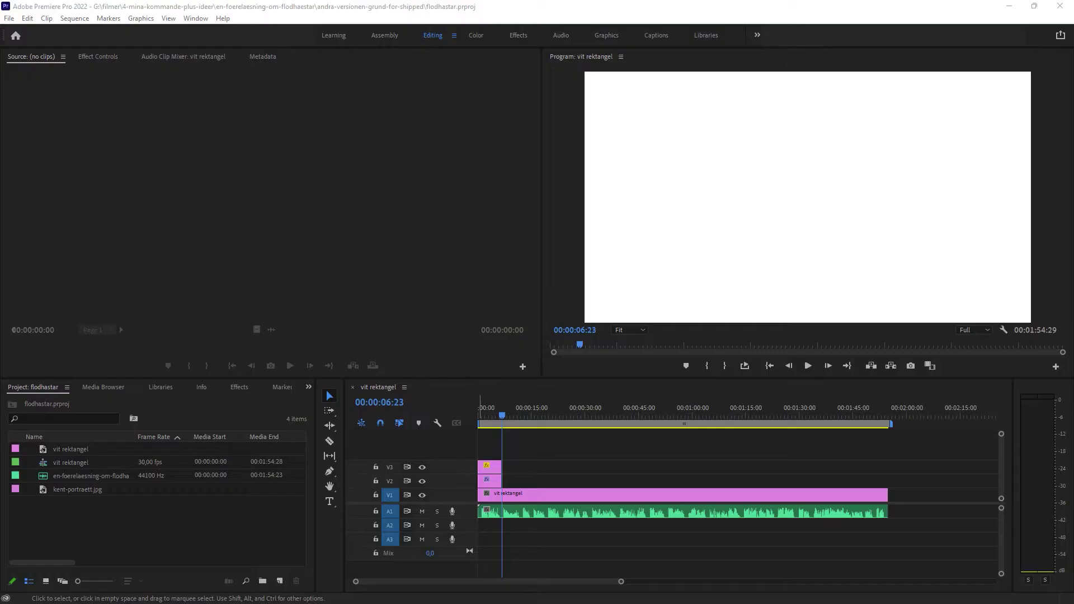
# - Import flodhast.jpg and place it on V2 at the playhead, shifted slightly right and down
pyautogui.hotkey('alt', 'Tab')
pyautogui.moveTo(768, 382); pyautogui.dragTo(185, 540)
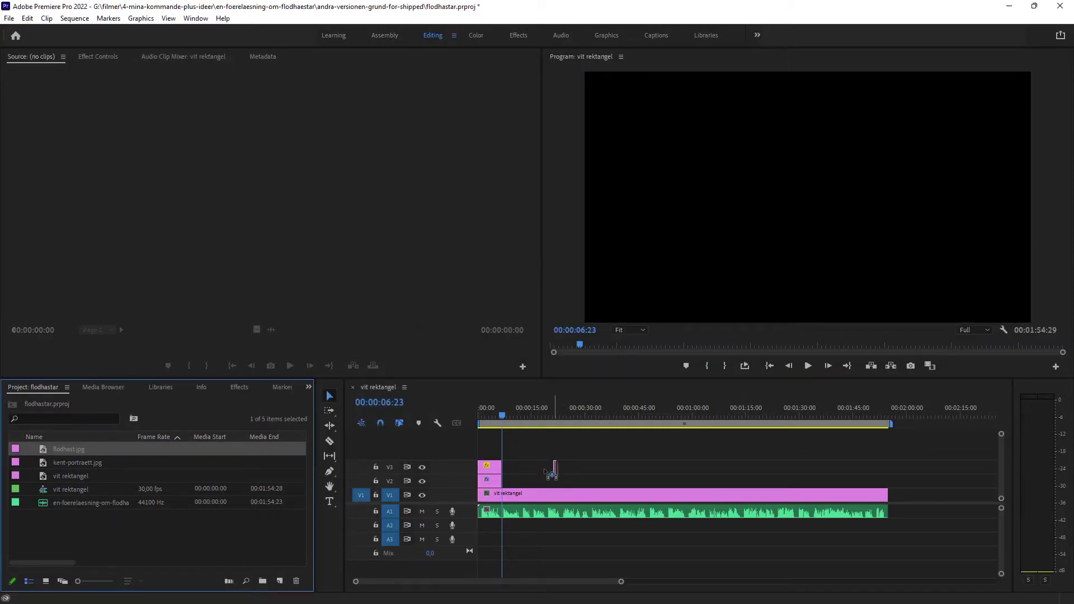
pyautogui.moveTo(227, 442); pyautogui.dragTo(511, 480)
pyautogui.moveTo(708, 206); pyautogui.dragTo(713, 224)
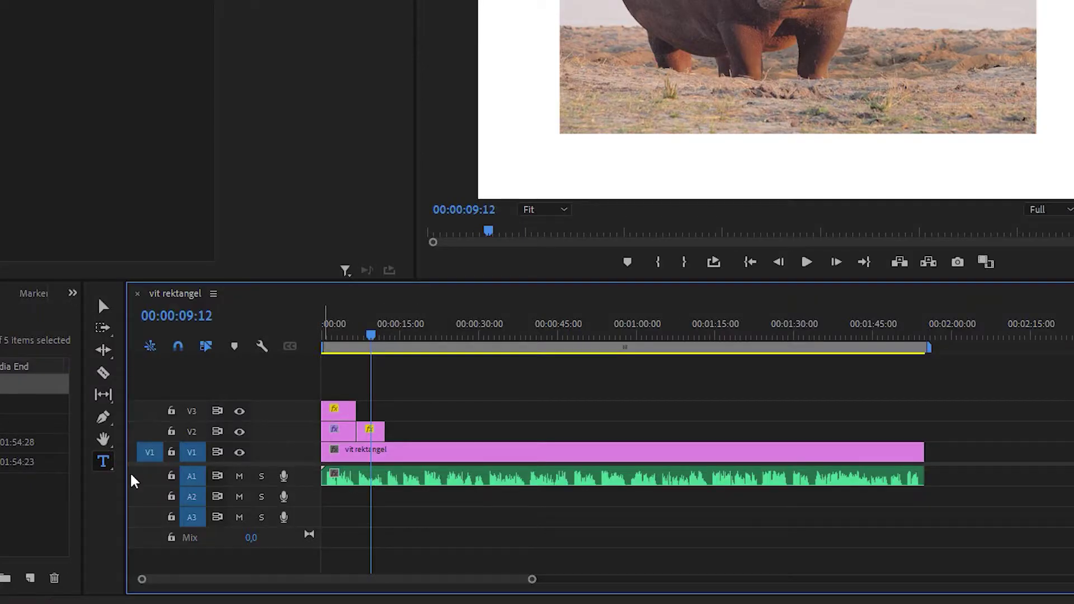
# - Add a text caption on V3 containing the pasted attribution credit
pyautogui.click(330, 502)
pyautogui.click(552, 166)
pyautogui.hotkey('ctrl', 'v')
pyautogui.press('Escape')
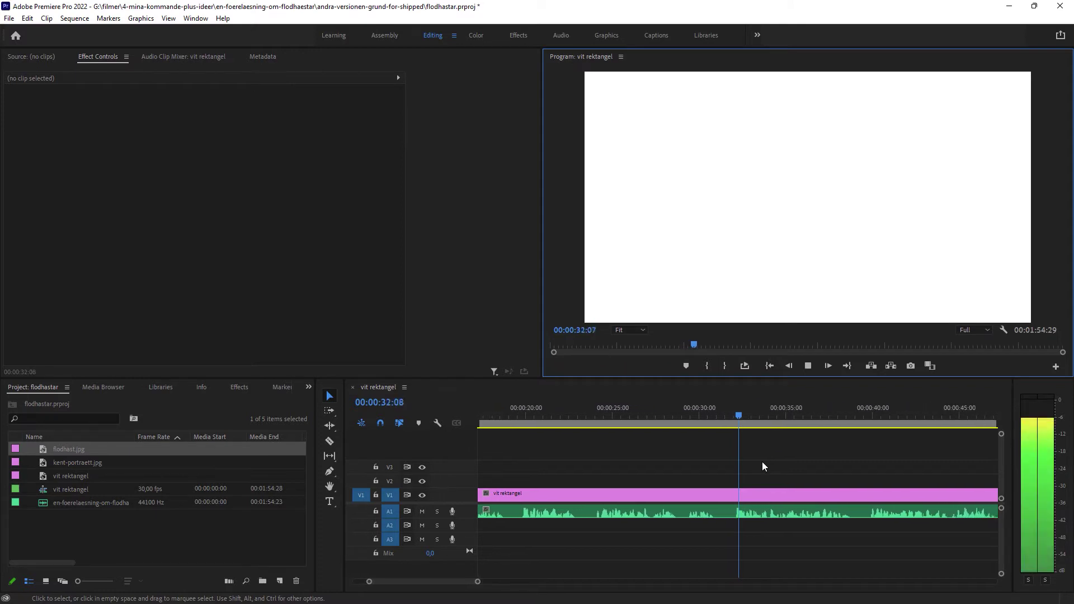
# - Stop playback with the playhead back at 00:00:31:06, zoom the timeline out, and switch to the Word script
pyautogui.click(709, 418)
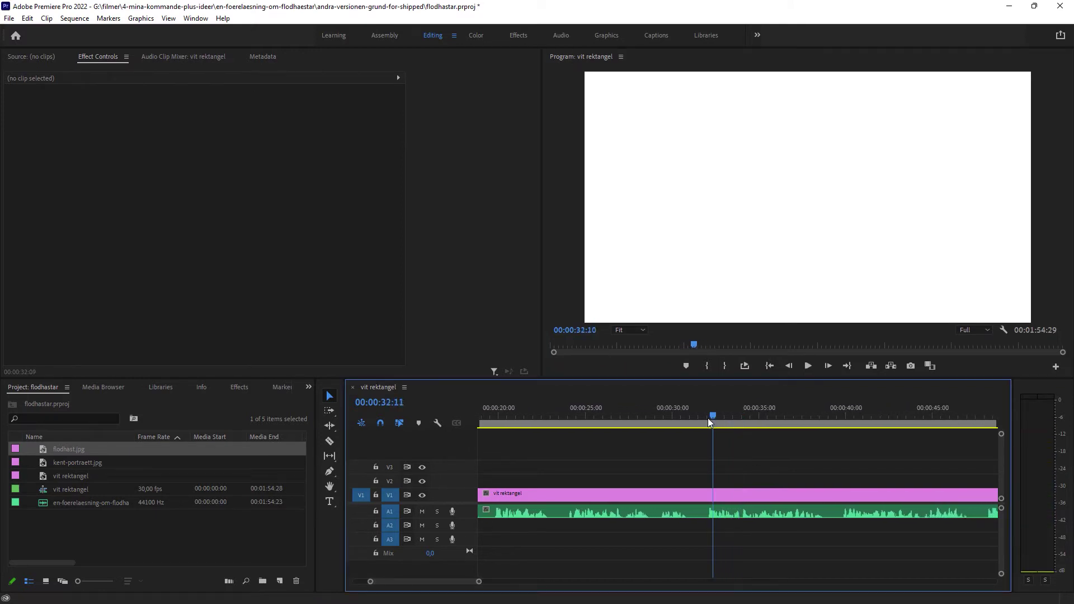
pyautogui.moveTo(708, 422); pyautogui.dragTo(691, 419)
pyautogui.scroll(-3, 706, 469)
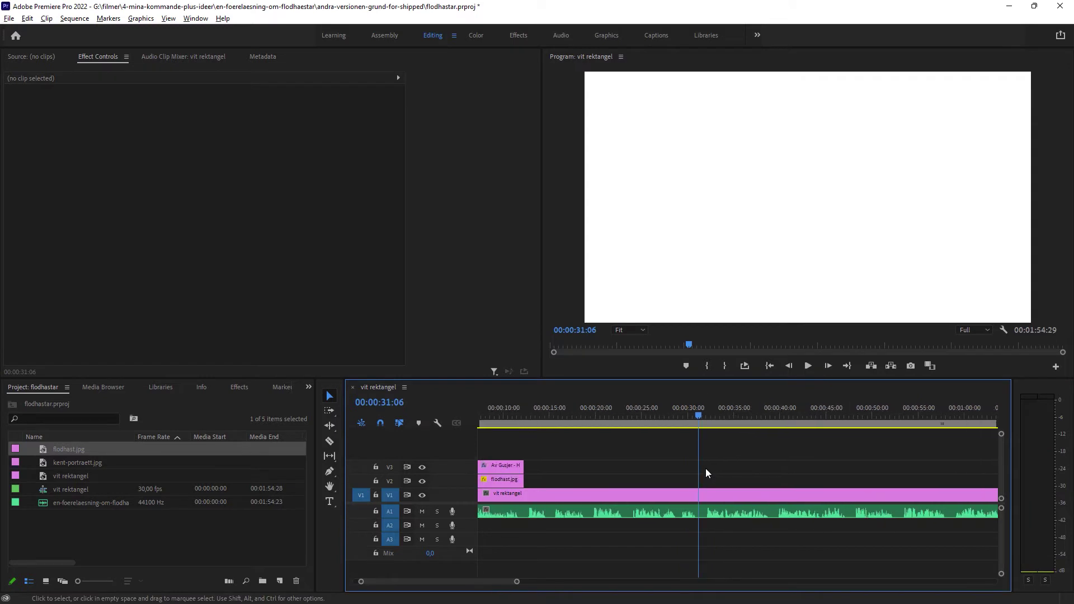
pyautogui.scroll(-1, 706, 468)
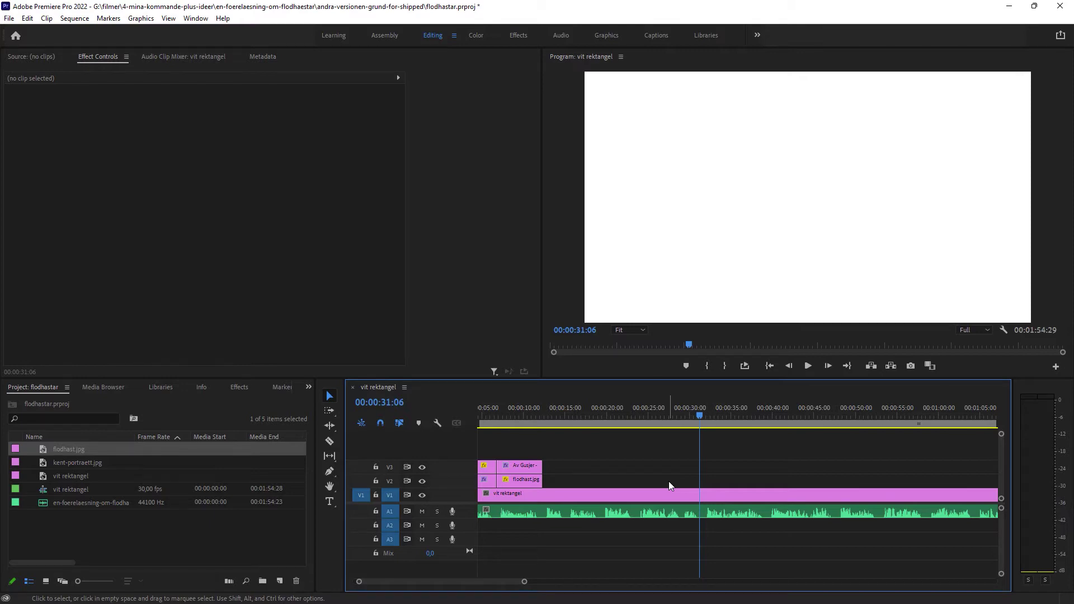
pyautogui.hotkey('alt', 'Tab')
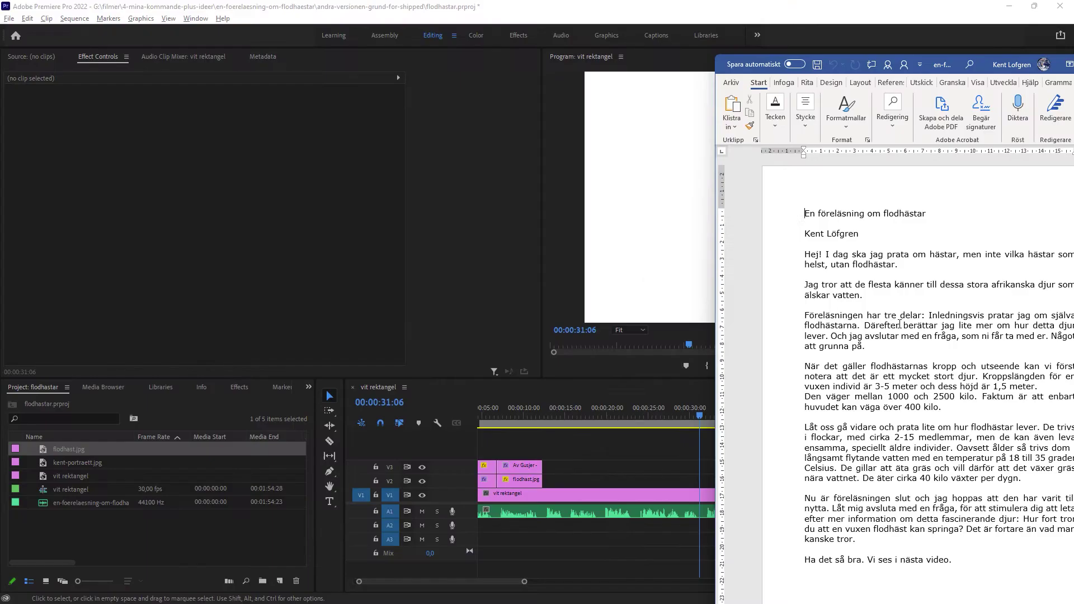
# - Copy the 'Föreläsningen har tre delar' paragraph from the Word script, then minimize Word
pyautogui.tripleClick(851, 345)
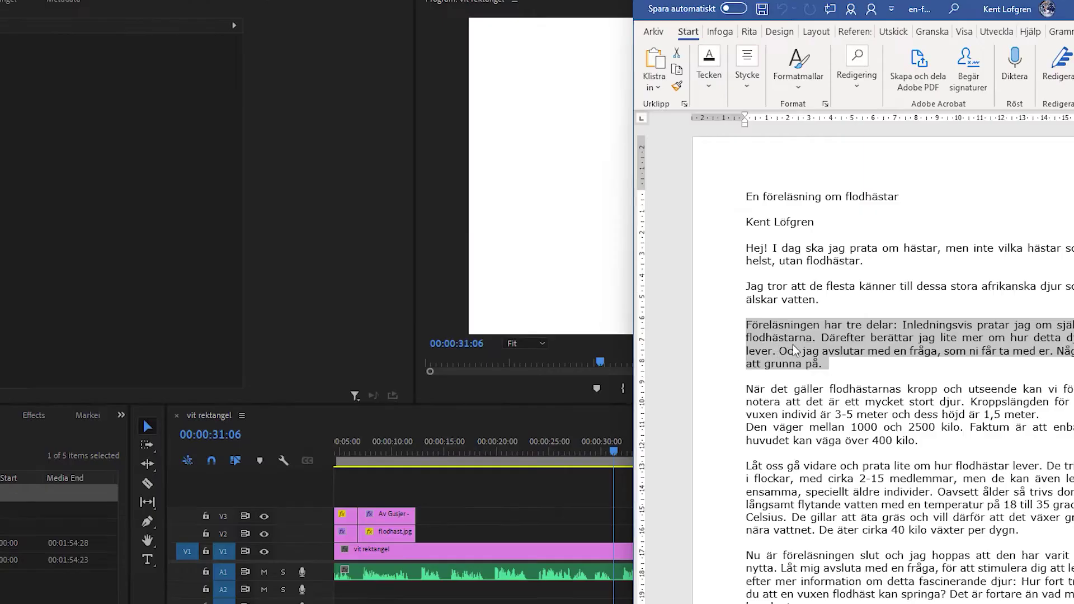
pyautogui.rightClick(810, 348)
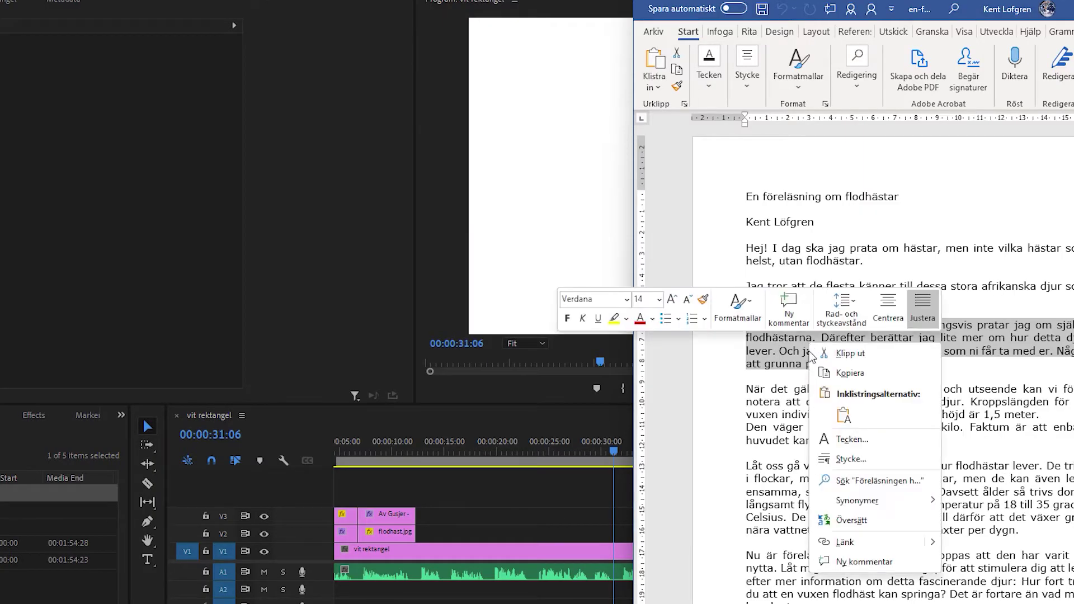
pyautogui.click(856, 373)
pyautogui.press('super+Down')
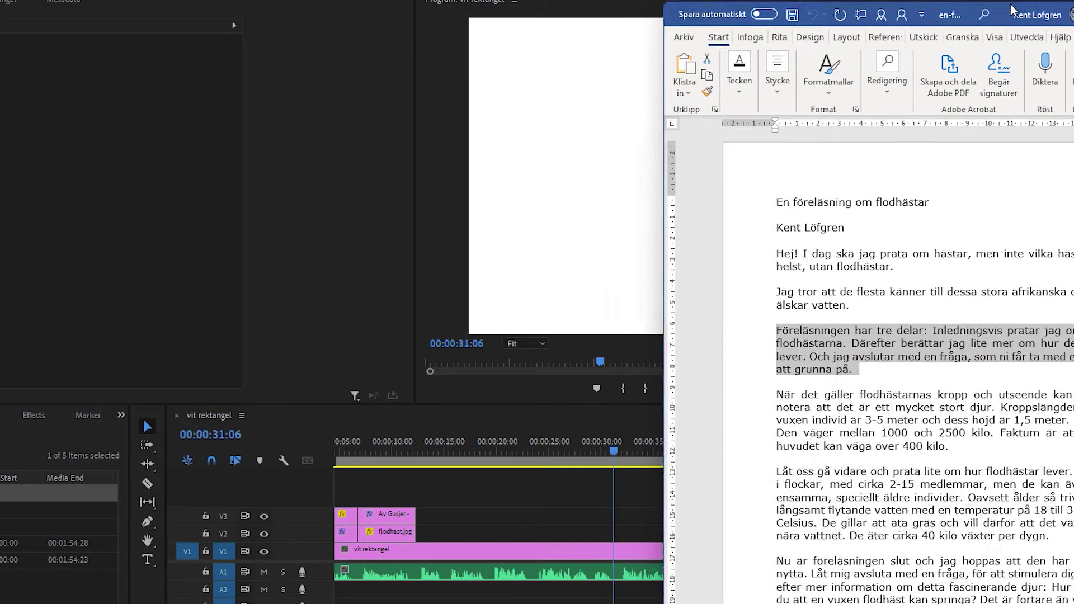
# - Paste the copied paragraph as text at the frame's top-left and make the first item '- Om själva flodhästarna'
pyautogui.click(155, 559)
pyautogui.click(492, 55)
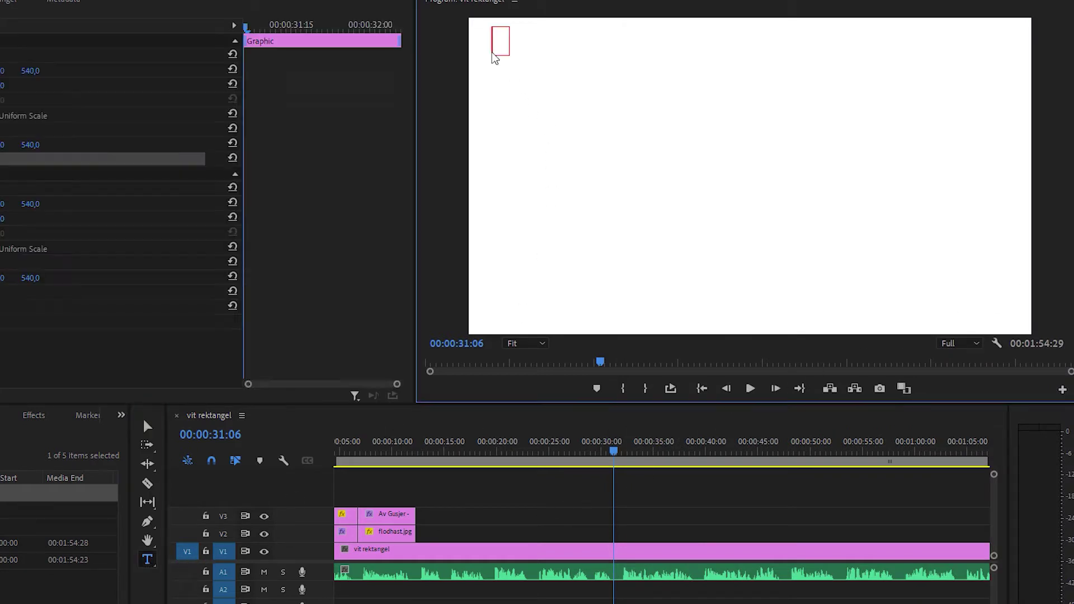
pyautogui.hotkey('ctrl', 'v')
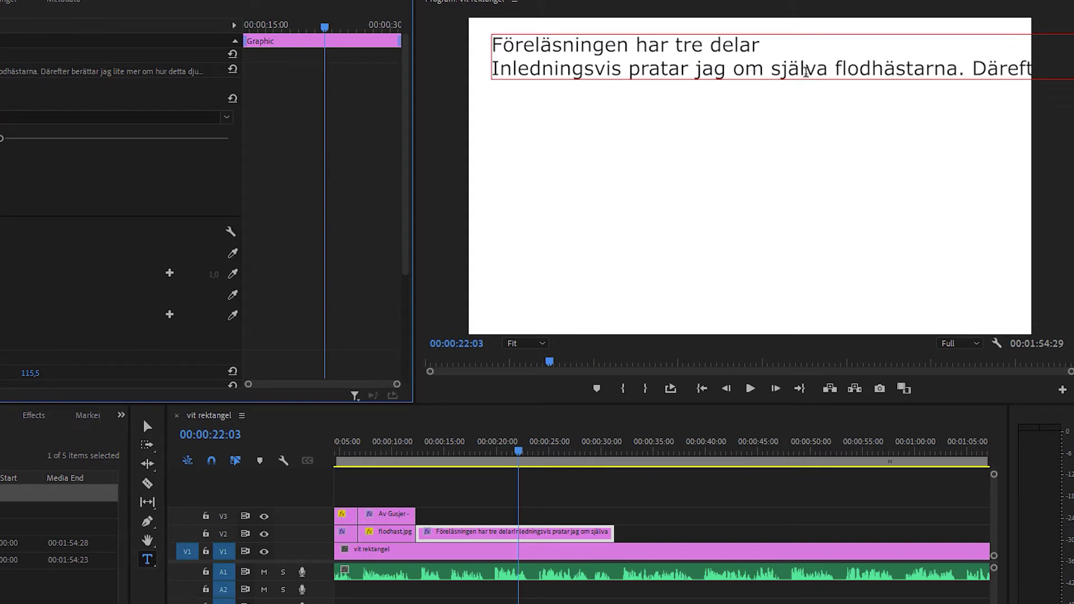
pyautogui.moveTo(734, 70); pyautogui.dragTo(522, 137)
pyautogui.press('BackSpace')
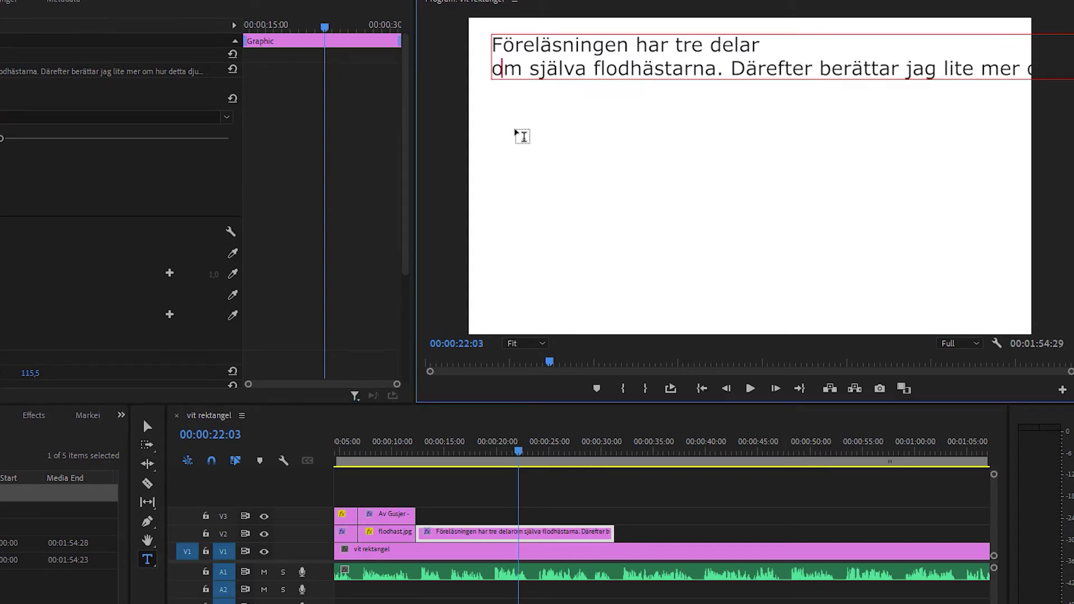
pyautogui.press('BackSpace')
pyautogui.write('- O')
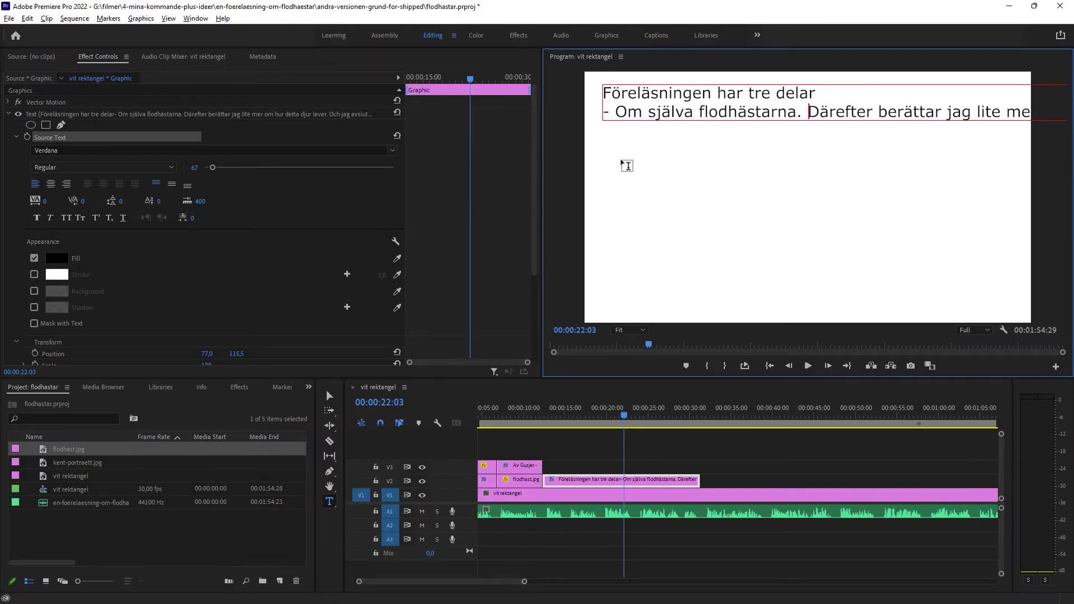
pyautogui.press('BackSpace')
pyautogui.press('BackSpace')
pyautogui.press('Return')
# - Trim the next sentence into the line '- Hur detta djur lever'
pyautogui.hotkey('ctrl', 'shift', 'Right')
pyautogui.hotkey('ctrl', 'shift', 'Right')
pyautogui.hotkey('ctrl', 'shift', 'Right')
pyautogui.hotkey('ctrl', 'shift', 'Right')
pyautogui.hotkey('ctrl', 'shift', 'Right')
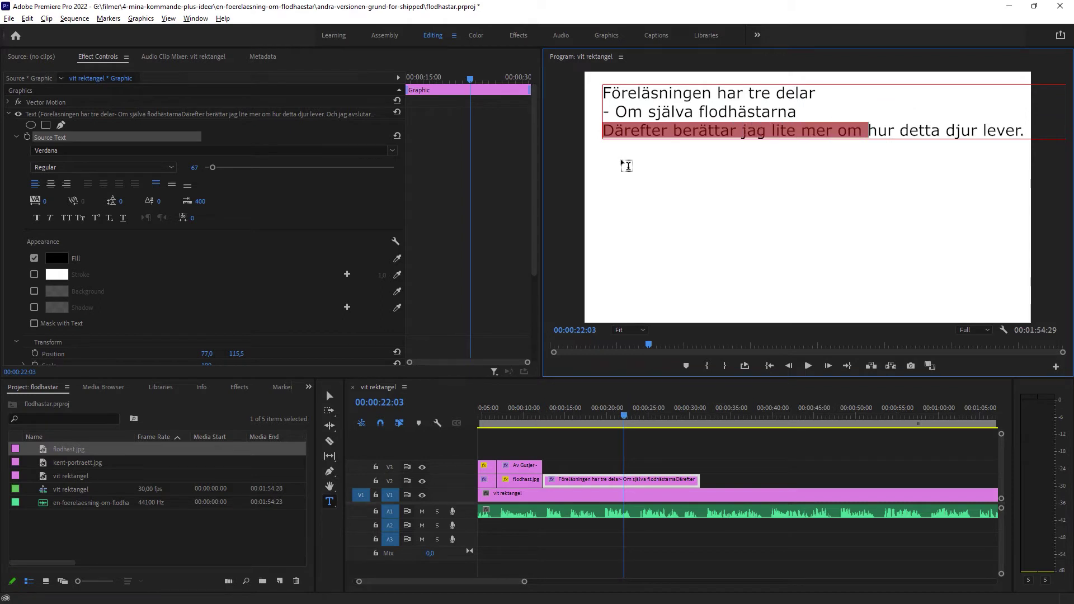
pyautogui.press('BackSpace')
pyautogui.press('Delete')
pyautogui.write('- H')
pyautogui.hotkey('ctrl', 'Right')
pyautogui.hotkey('ctrl', 'Right')
pyautogui.hotkey('ctrl', 'Right')
pyautogui.press('Delete')
pyautogui.press('Delete')
pyautogui.press('Return')
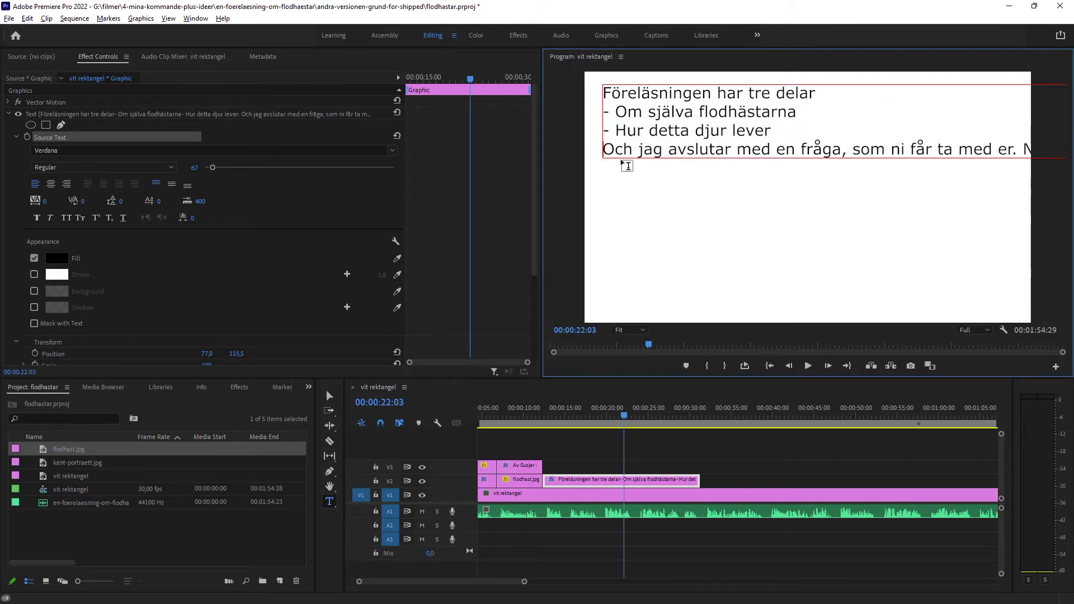
# - Reduce the closing sentence to the line '- Avslutning' and finish text editing
pyautogui.hotkey('ctrl', 'shift', 'Right')
pyautogui.hotkey('ctrl', 'shift', 'Right')
pyautogui.write('- A')
pyautogui.press('Delete')
pyautogui.hotkey('ctrl', 'Right')
pyautogui.press('BackSpace')
pyautogui.press('BackSpace')
pyautogui.press('BackSpace')
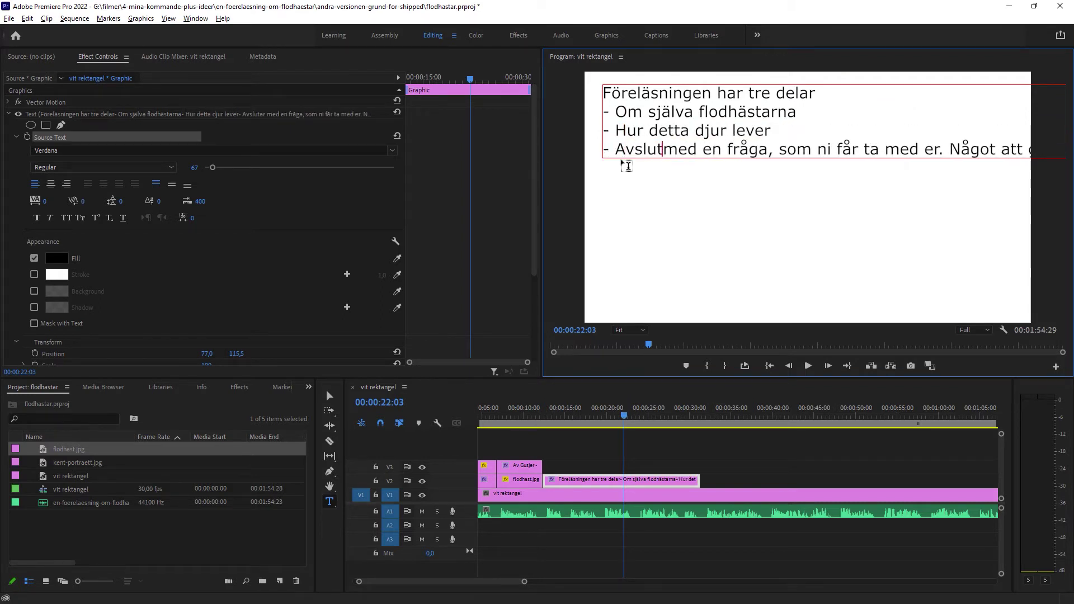
pyautogui.write('ning')
pyautogui.hotkey('shift', 'End')
pyautogui.press('Delete')
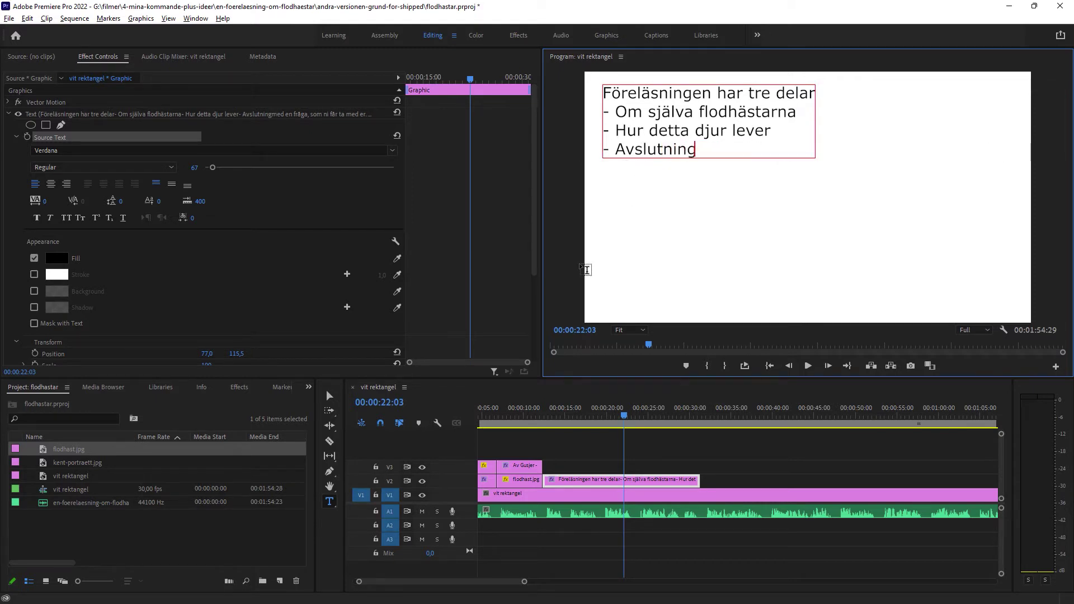
pyautogui.click(330, 398)
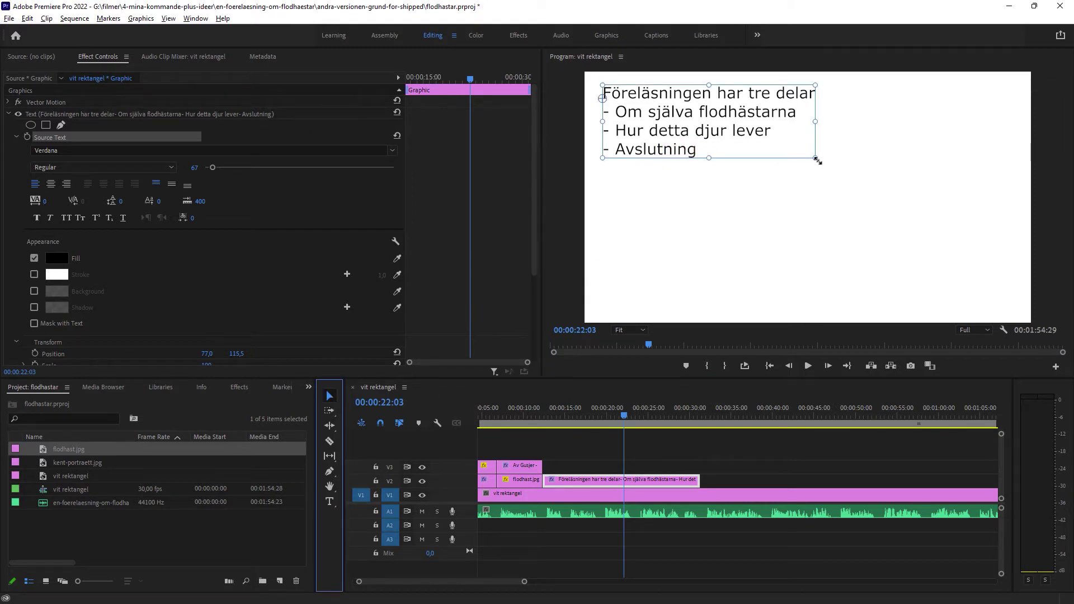
# - Scale the text block to about 137%, shift it down-right, and bold the heading 'Föreläsningen har tre delar'
pyautogui.moveTo(817, 160); pyautogui.dragTo(857, 188)
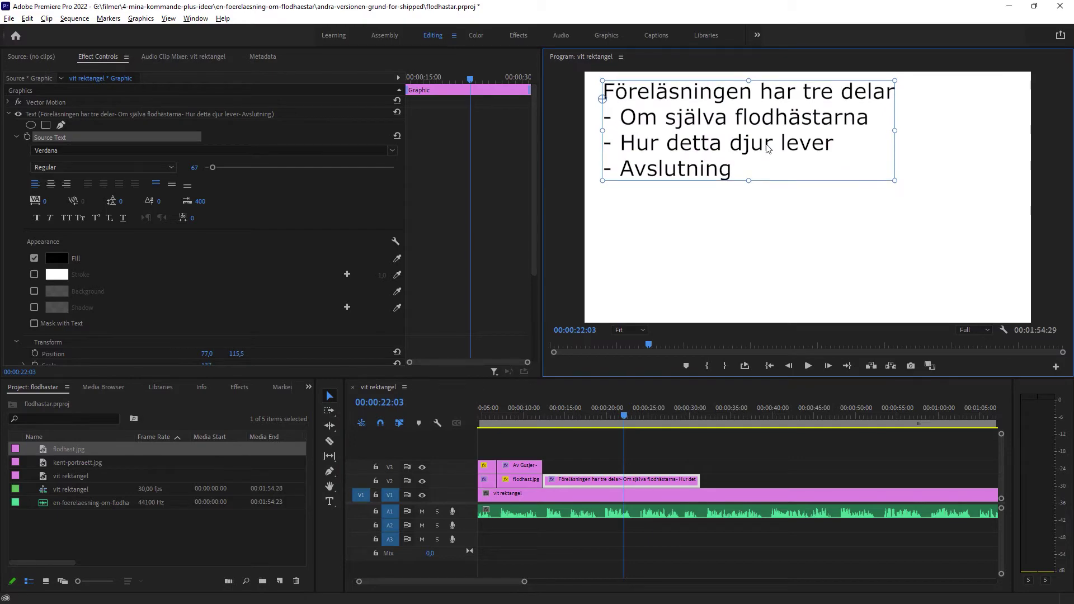
pyautogui.moveTo(768, 148); pyautogui.dragTo(785, 181)
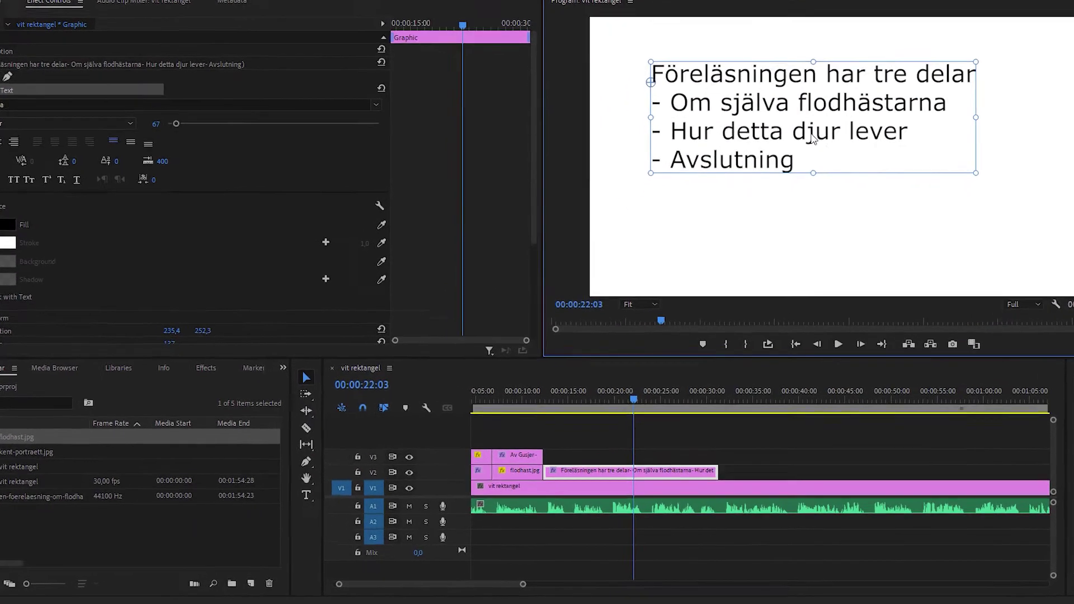
pyautogui.click(307, 493)
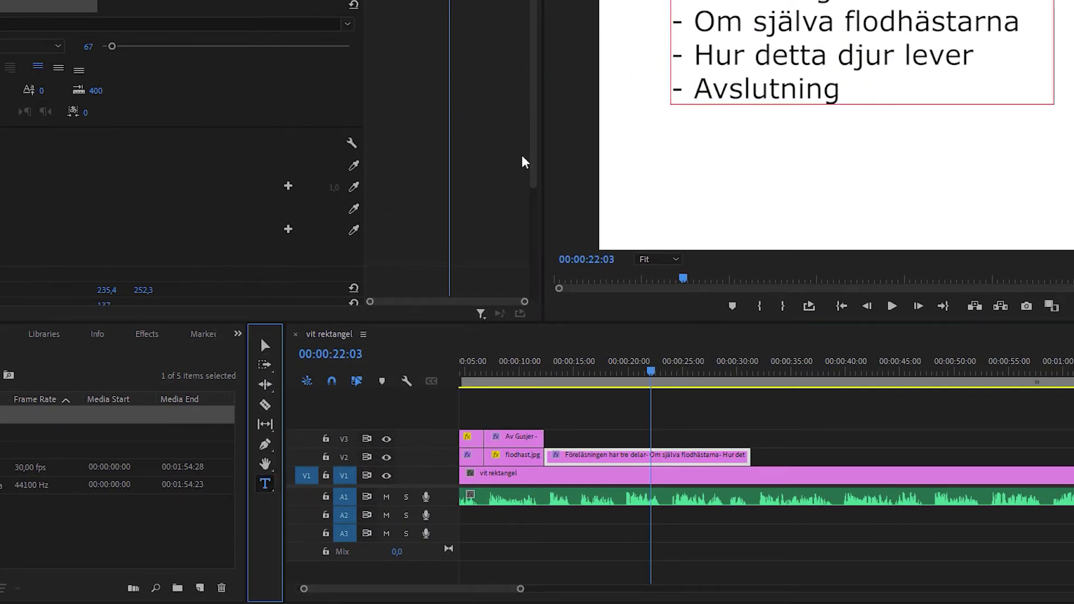
pyautogui.moveTo(672, 30); pyautogui.dragTo(1055, 28)
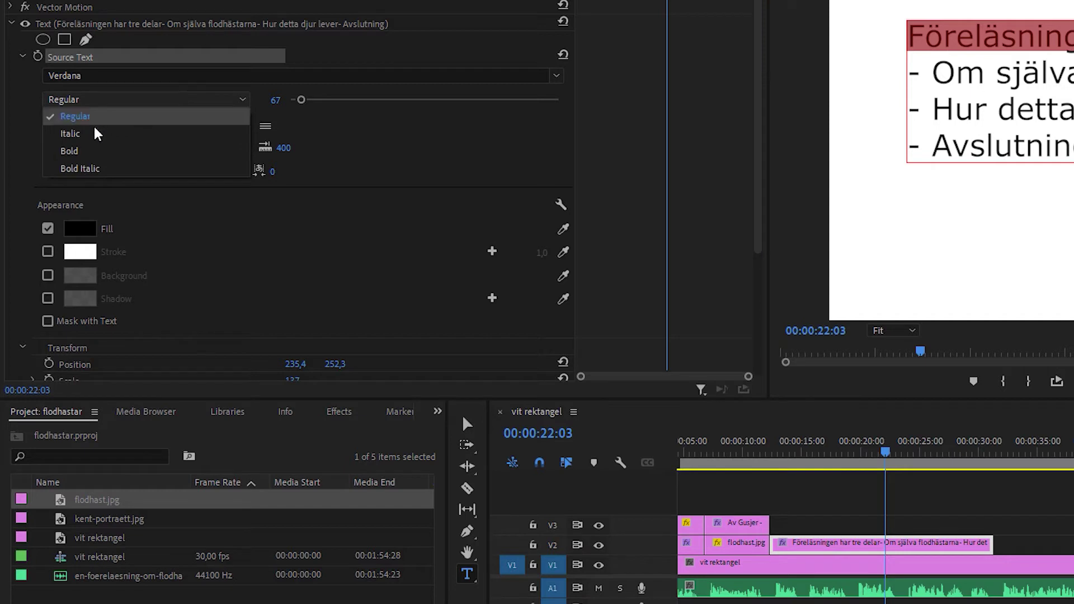
pyautogui.click(87, 151)
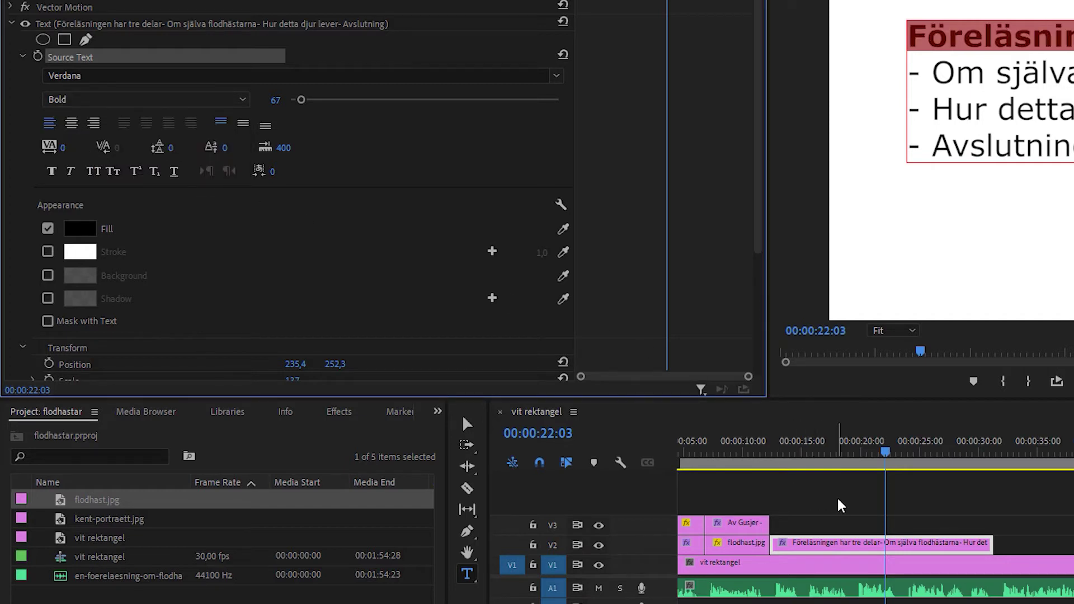
pyautogui.click(840, 505)
pyautogui.click(771, 442)
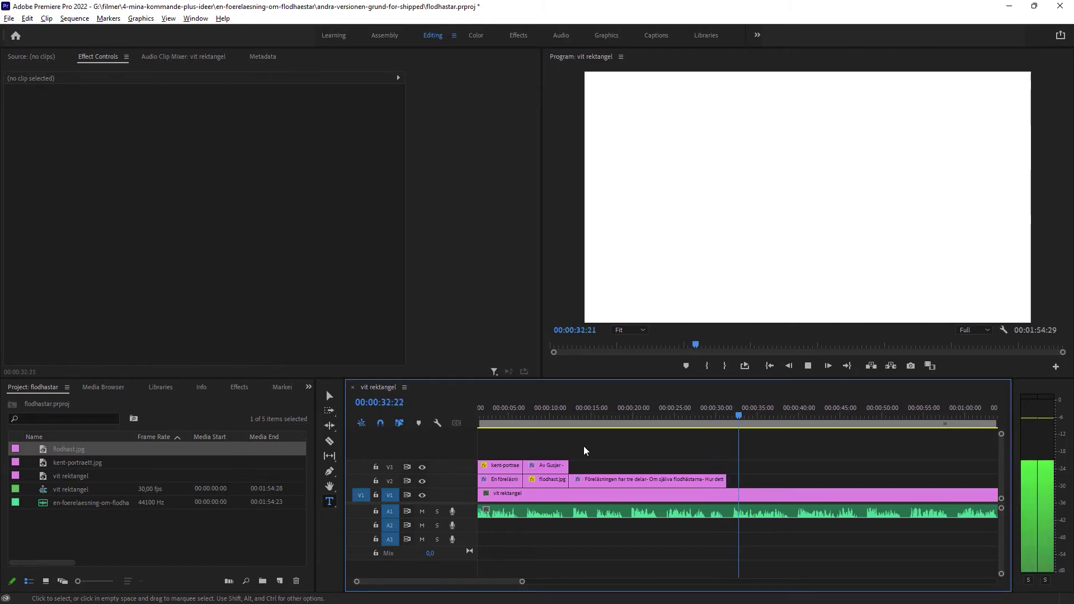
# - Stop the sequence playback
pyautogui.press('space')
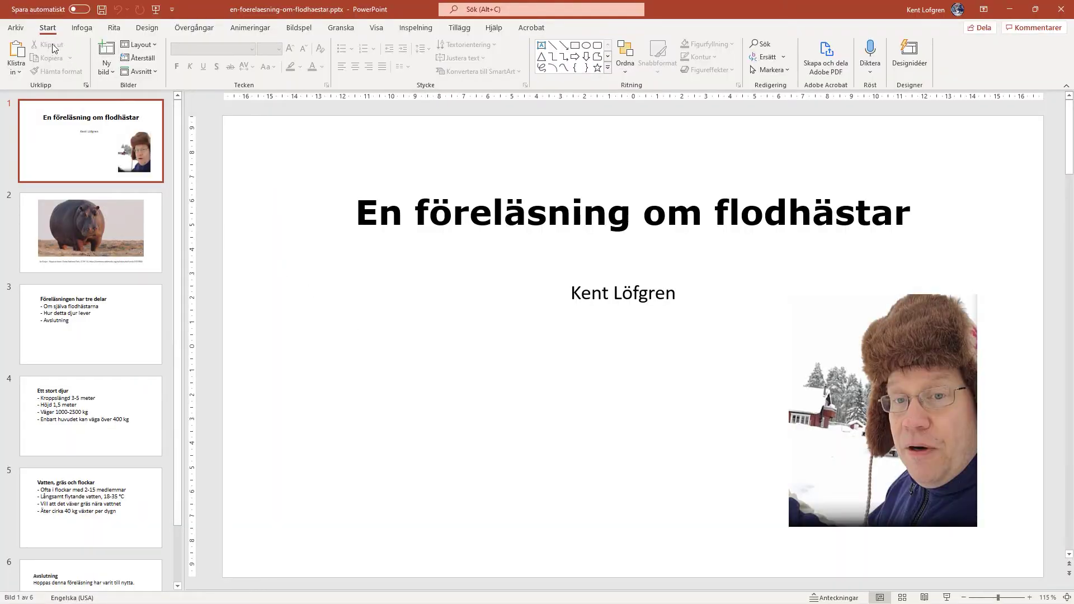
# - Save all slides as JPEG filutbytesformat (*.jpg) images, choosing Alla bilder
pyautogui.click(18, 29)
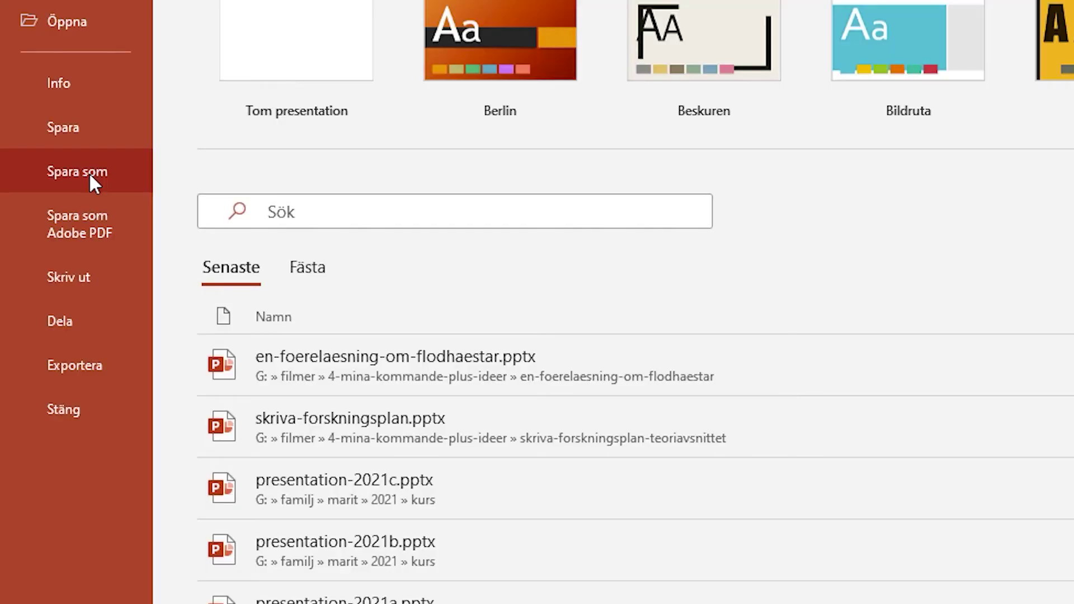
pyautogui.click(89, 172)
pyautogui.click(521, 149)
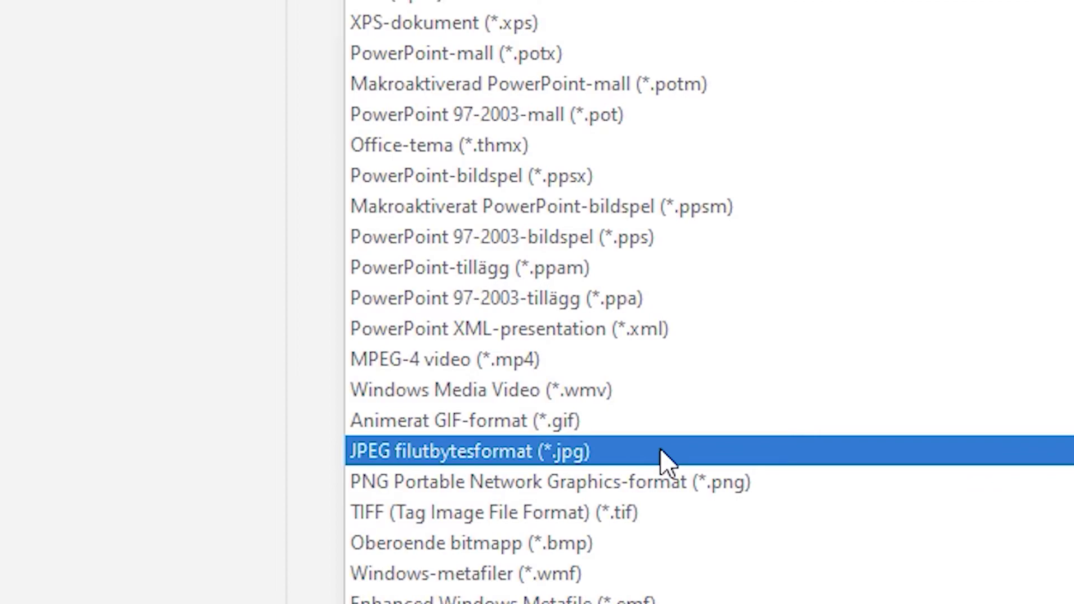
pyautogui.click(661, 448)
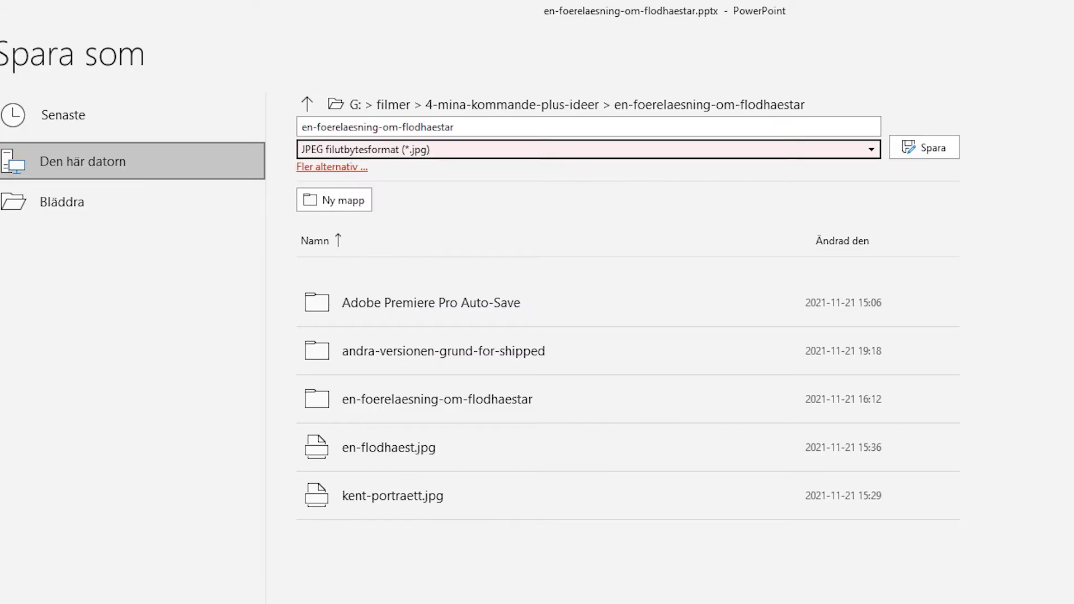
pyautogui.click(939, 154)
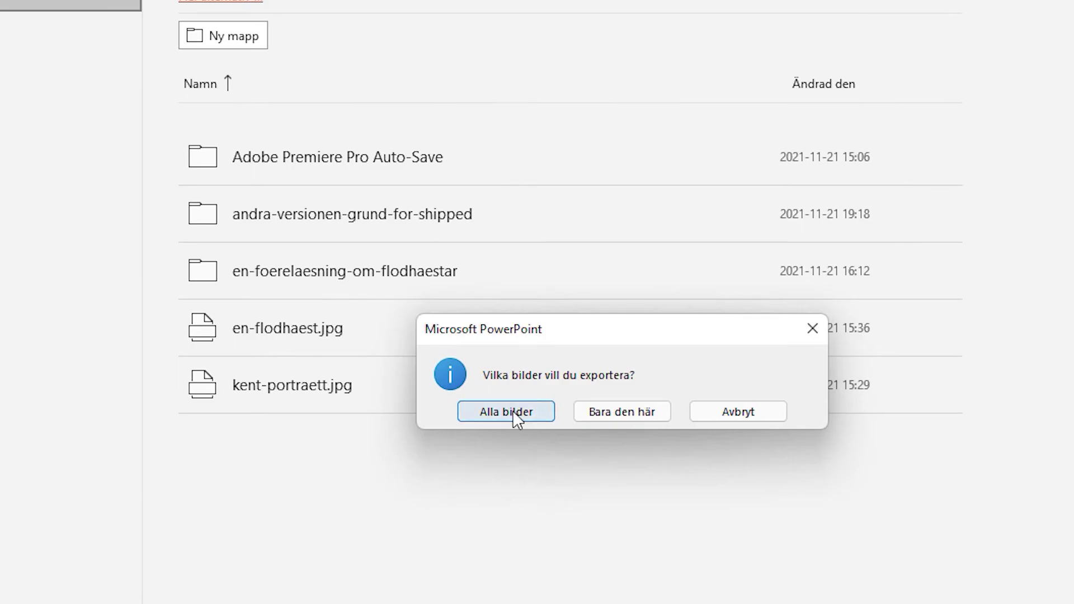
pyautogui.click(506, 412)
# - Drag Bild1.JPG through Bild6.JPG in order onto track V1, then close the Explorer window
pyautogui.moveTo(400, 106); pyautogui.dragTo(348, 85)
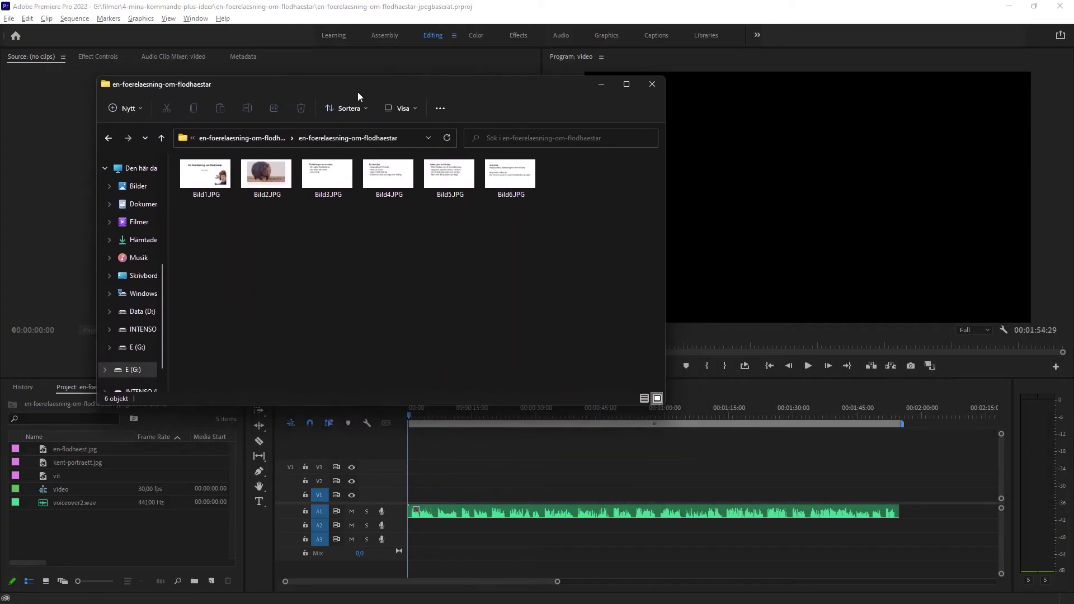
pyautogui.moveTo(206, 177)
pyautogui.mouseDown()
pyautogui.moveTo(374, 362)
pyautogui.moveTo(408, 501)
pyautogui.mouseUp()
pyautogui.moveTo(277, 191)
pyautogui.mouseDown()
pyautogui.moveTo(447, 492)
pyautogui.moveTo(439, 503)
pyautogui.mouseUp()
pyautogui.moveTo(331, 183)
pyautogui.mouseDown()
pyautogui.moveTo(479, 454)
pyautogui.moveTo(461, 502)
pyautogui.mouseUp()
pyautogui.moveTo(383, 189); pyautogui.dragTo(546, 500)
pyautogui.moveTo(450, 179); pyautogui.dragTo(662, 498)
pyautogui.moveTo(510, 178)
pyautogui.mouseDown()
pyautogui.moveTo(667, 302)
pyautogui.moveTo(858, 508)
pyautogui.moveTo(858, 498)
pyautogui.mouseUp()
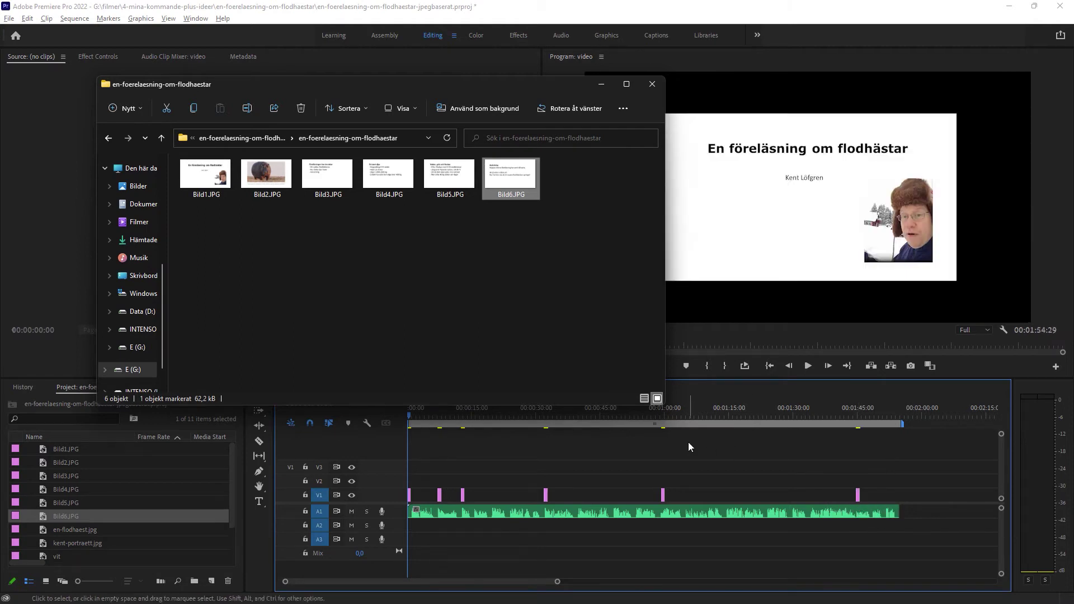
pyautogui.click(653, 85)
# - Extend the first slide clip to about six seconds and preview from around 13 seconds
pyautogui.scroll(3, 427, 469)
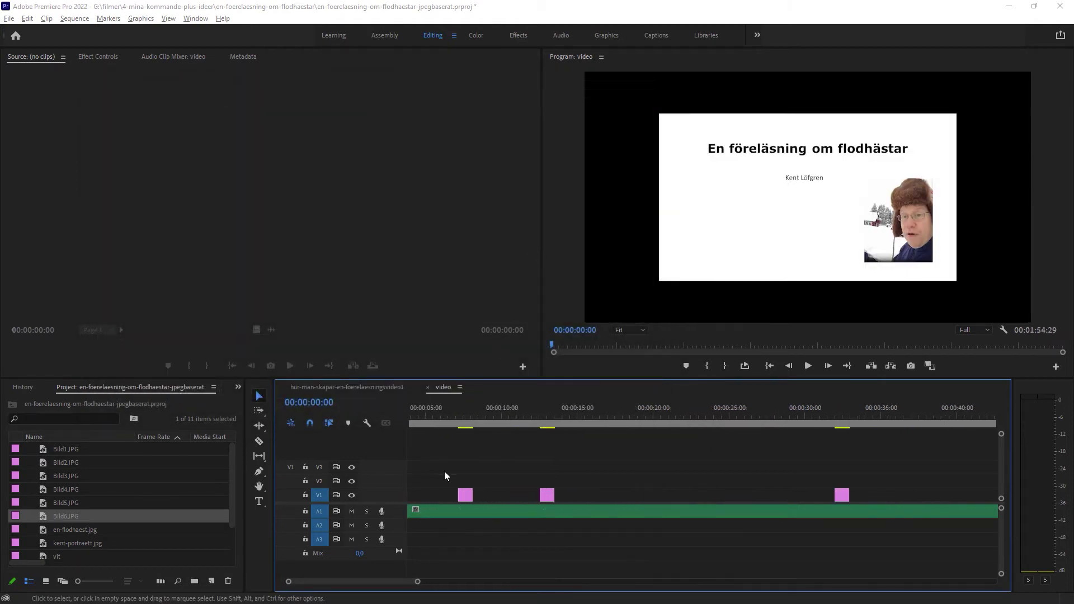
pyautogui.scroll(3, 444, 471)
pyautogui.moveTo(354, 582); pyautogui.dragTo(273, 575)
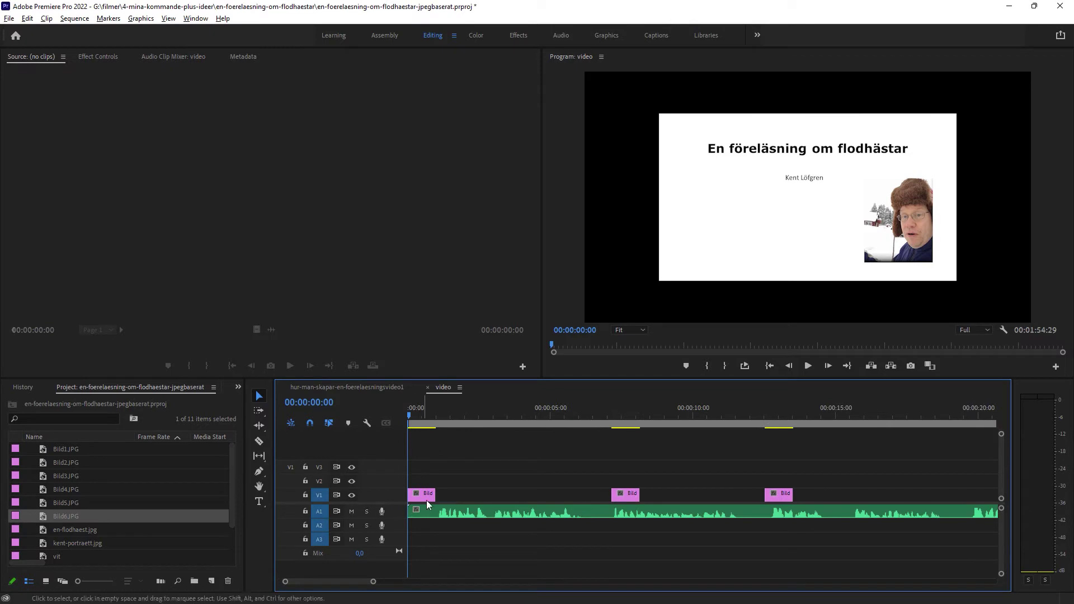
pyautogui.moveTo(432, 496)
pyautogui.mouseDown()
pyautogui.moveTo(592, 519)
pyautogui.moveTo(758, 498)
pyautogui.mouseUp()
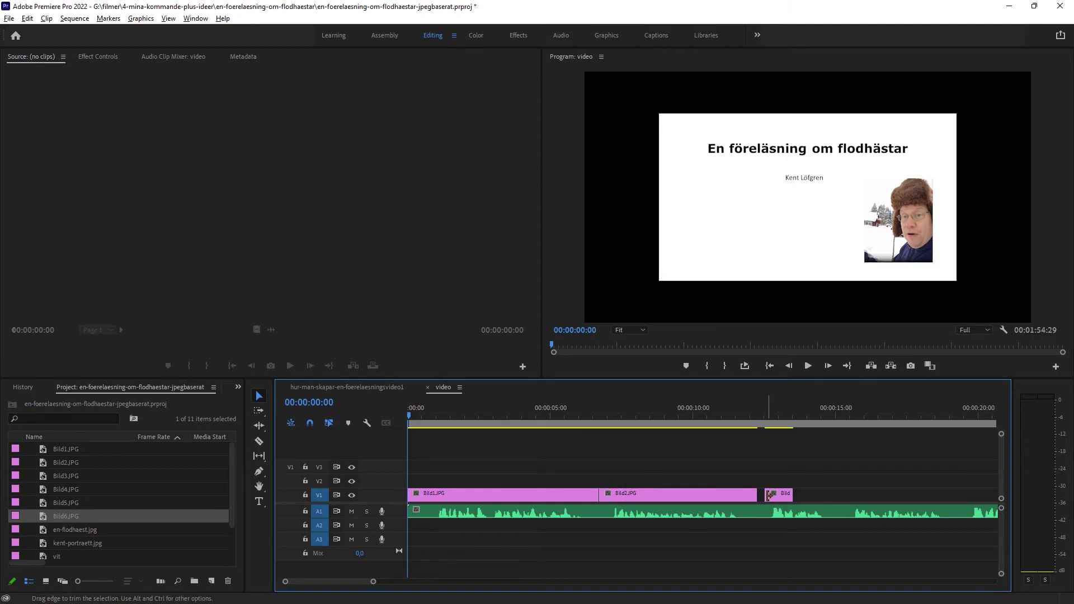
pyautogui.click(799, 424)
pyautogui.press('space')
# - Lengthen the next slide clip to about 33 seconds and preview from around 50 seconds
pyautogui.press('-')
pyautogui.press('-')
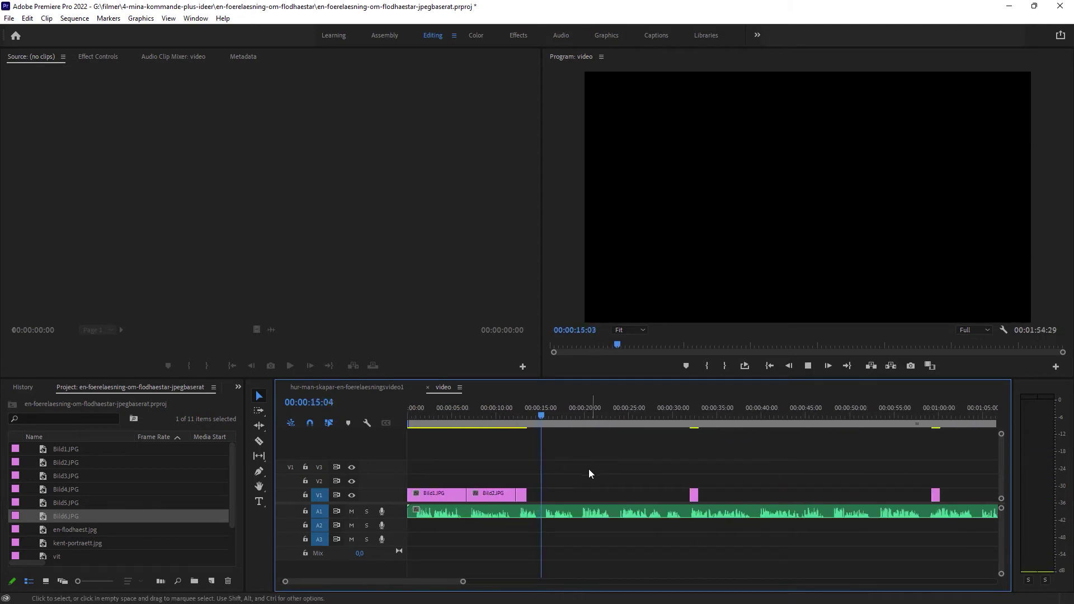
pyautogui.moveTo(524, 493)
pyautogui.mouseDown()
pyautogui.moveTo(695, 498)
pyautogui.moveTo(678, 495)
pyautogui.mouseUp()
pyautogui.scroll(3, 694, 491)
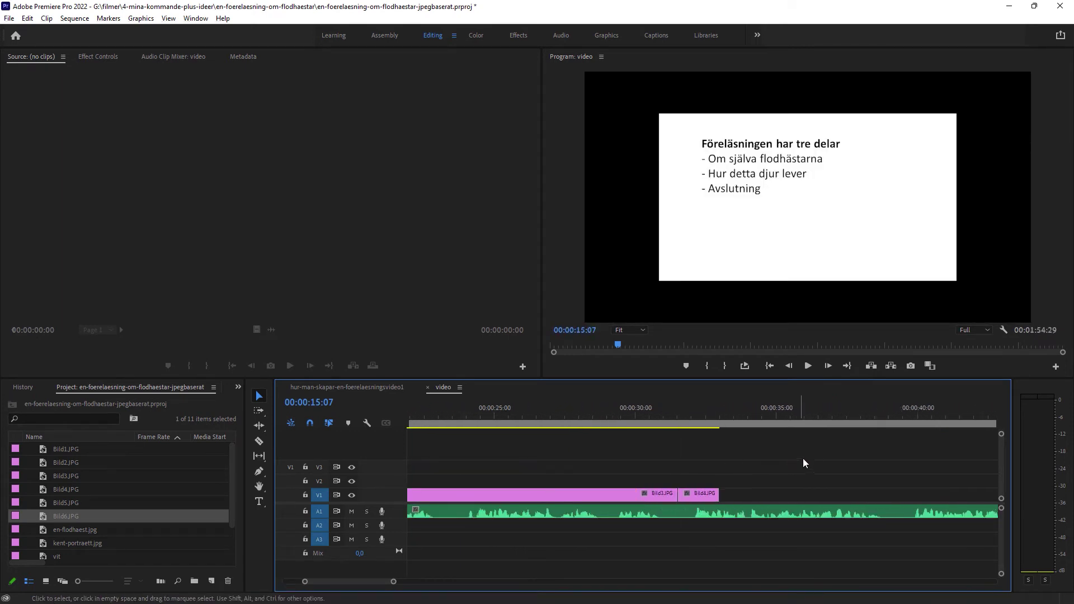
pyautogui.scroll(-3, 792, 467)
pyautogui.click(850, 418)
pyautogui.press('space')
pyautogui.scroll(-2, 754, 483)
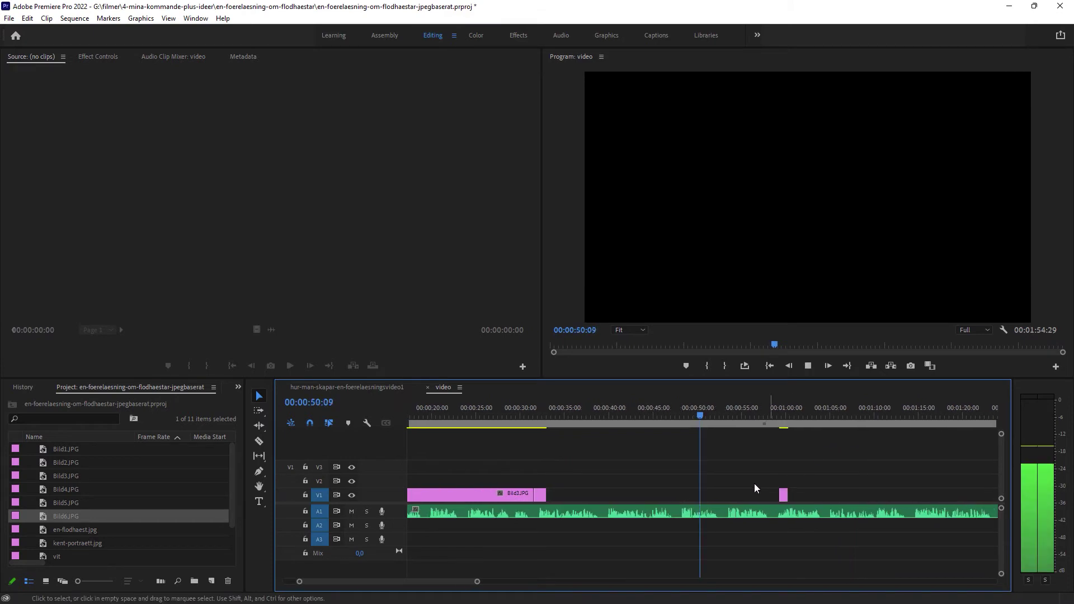
pyautogui.press('space')
pyautogui.scroll(2, 639, 478)
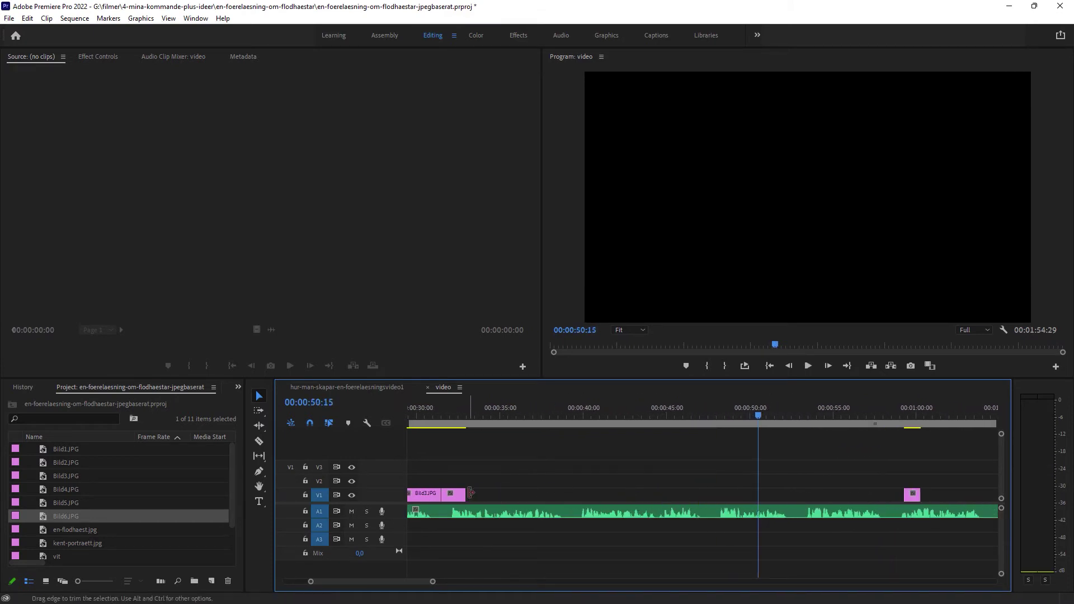
# - Lengthen Bild4.JPG to end near one minute and preview the slide change
pyautogui.moveTo(471, 493); pyautogui.dragTo(749, 500)
pyautogui.moveTo(894, 522); pyautogui.dragTo(893, 521)
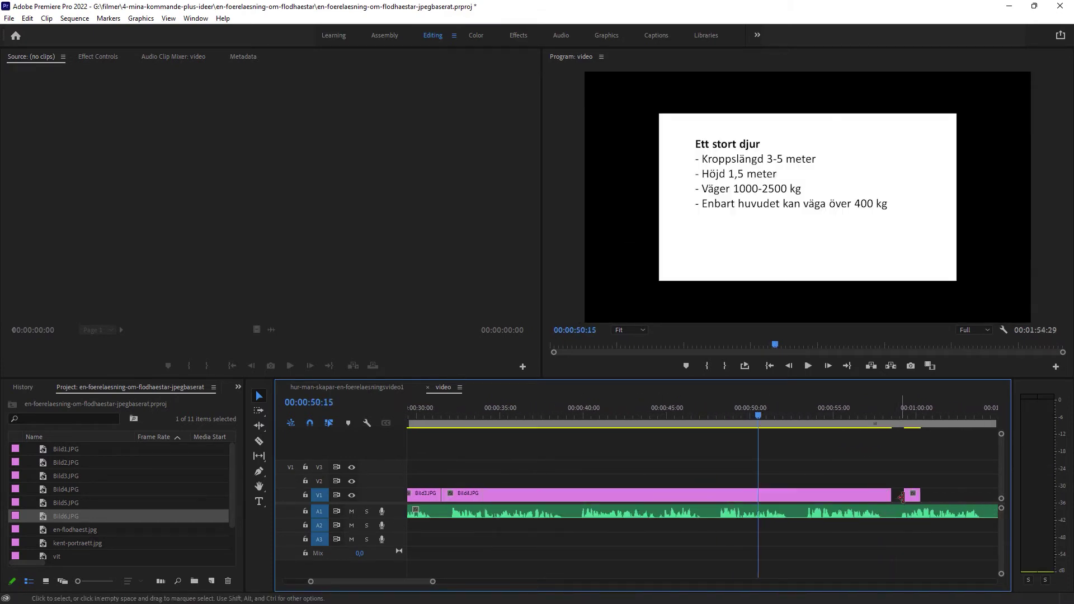
pyautogui.click(932, 417)
pyautogui.press('space')
pyautogui.press('-')
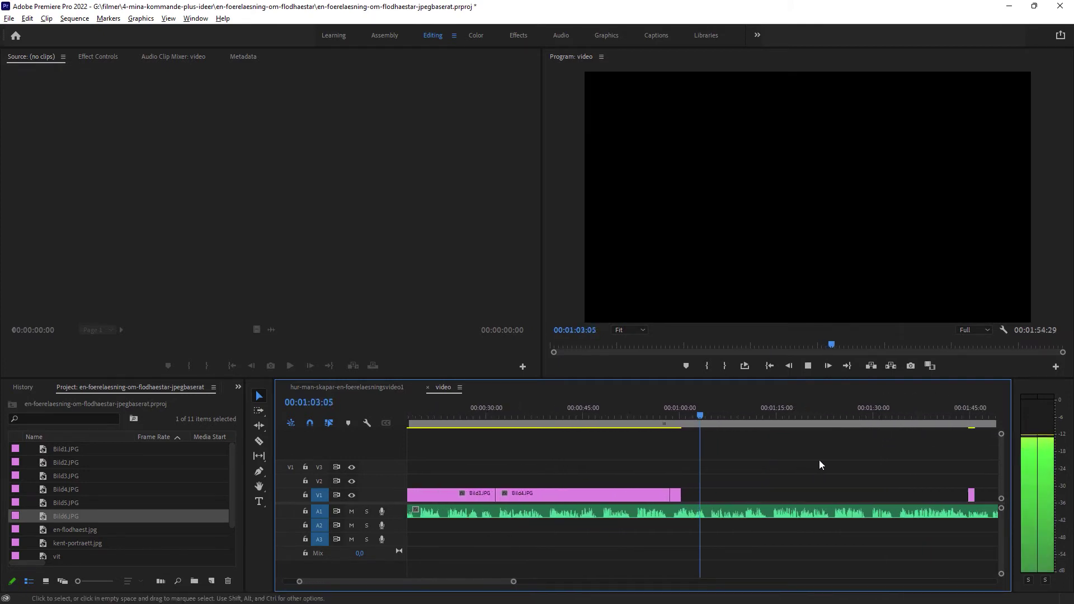
pyautogui.press('space')
pyautogui.press('-')
# - Lengthen Bild5.JPG toward the last slide and preview around 1:33 to 1:41
pyautogui.moveTo(680, 494); pyautogui.dragTo(801, 498)
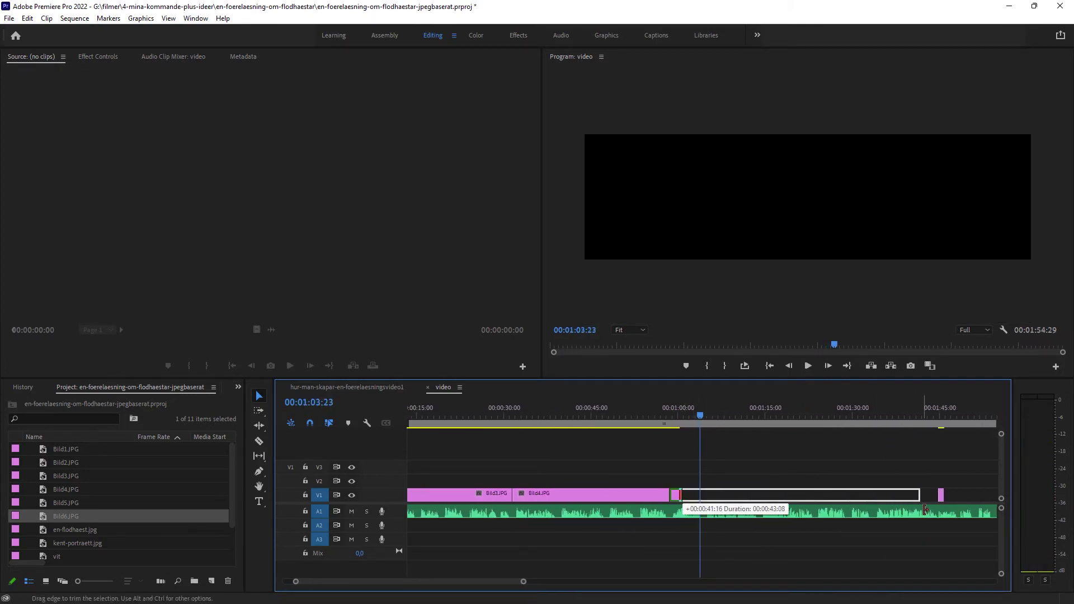
pyautogui.moveTo(930, 513); pyautogui.dragTo(930, 512)
pyautogui.click(918, 422)
pyautogui.press('space')
pyautogui.press('=')
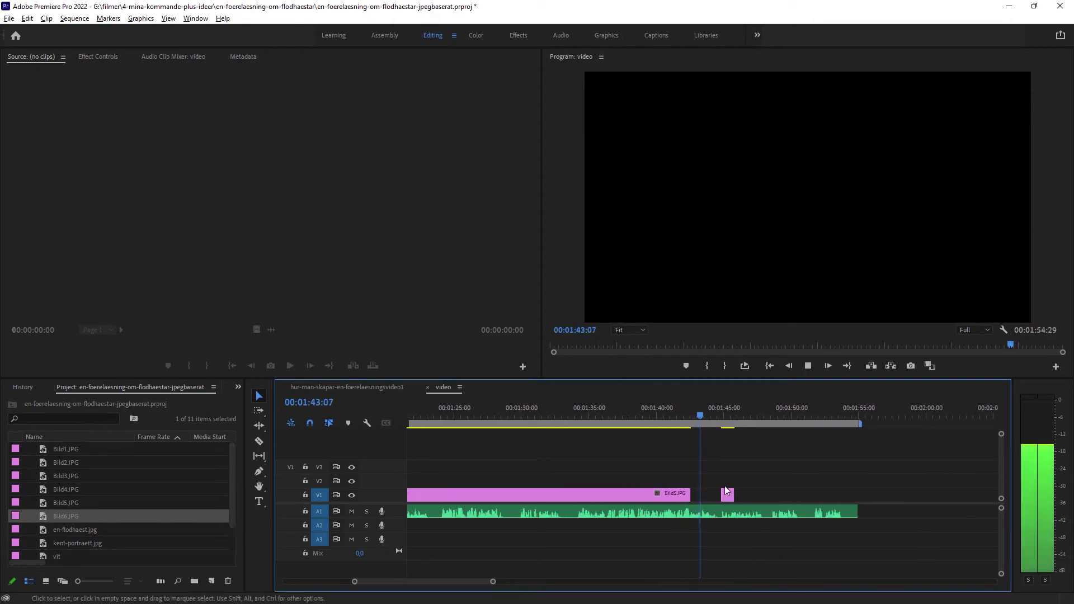
pyautogui.press('space')
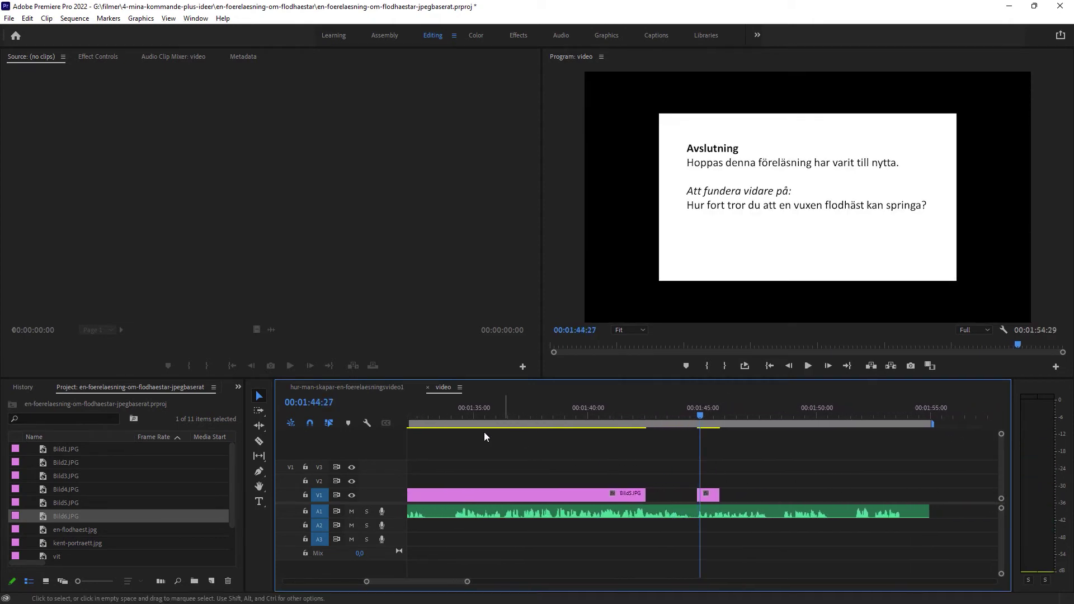
pyautogui.click(441, 414)
pyautogui.press('space')
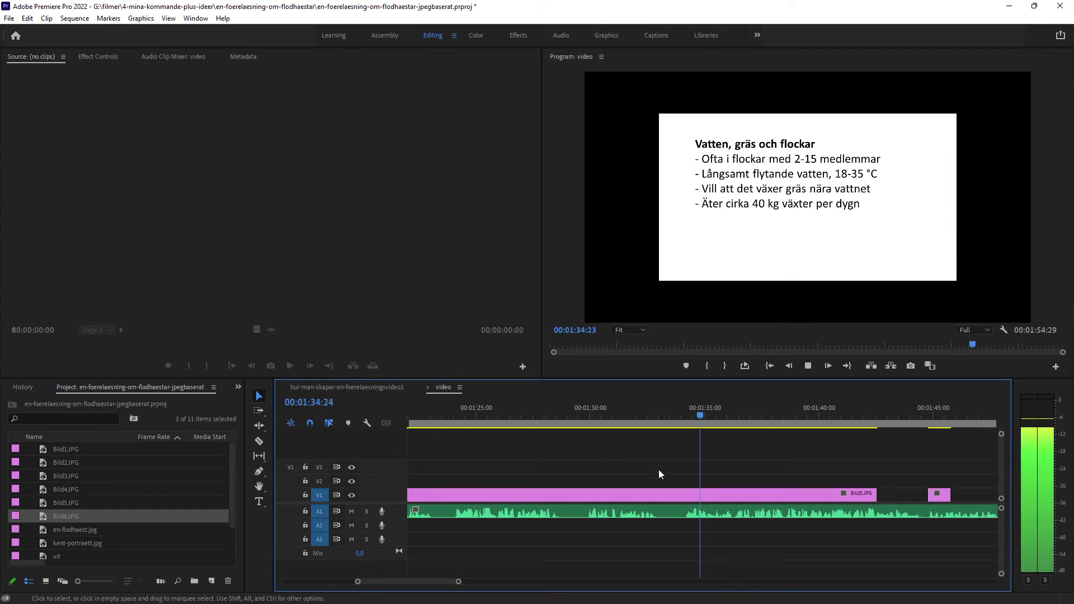
# - Shorten Bild5.JPG by about eight seconds and pull Bild6.JPG back to meet it
pyautogui.moveTo(869, 495); pyautogui.dragTo(667, 504)
pyautogui.moveTo(917, 496); pyautogui.dragTo(669, 496)
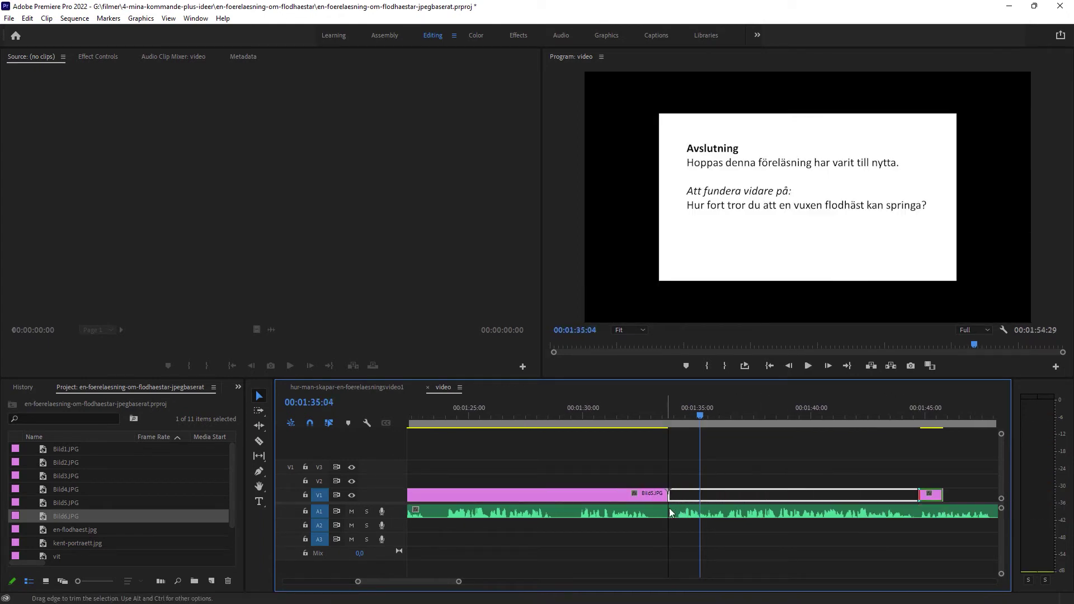
pyautogui.click(653, 416)
pyautogui.press('space')
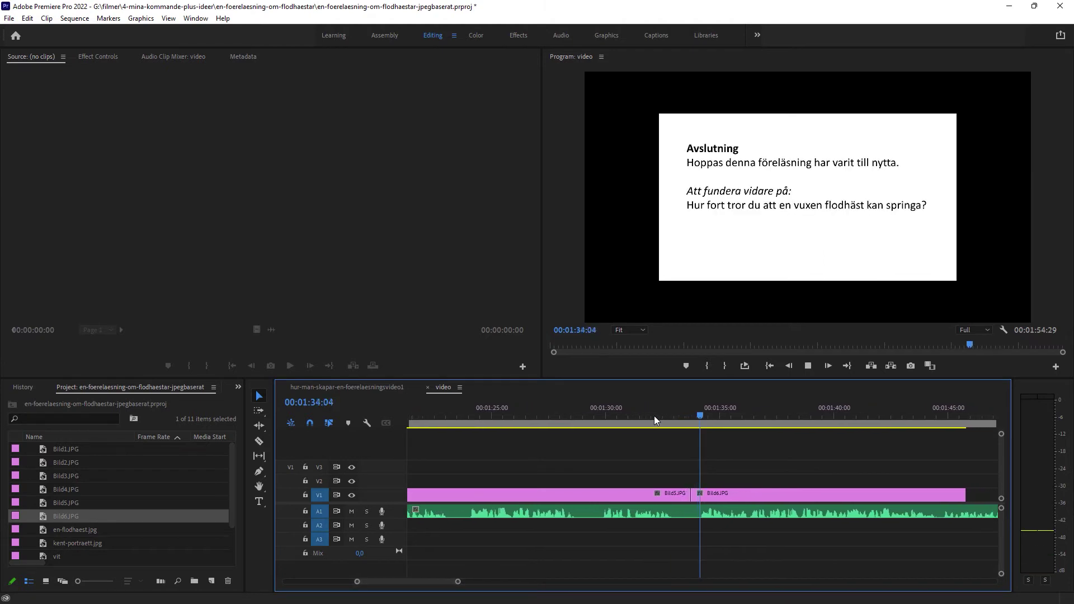
pyautogui.press('space')
pyautogui.press('-')
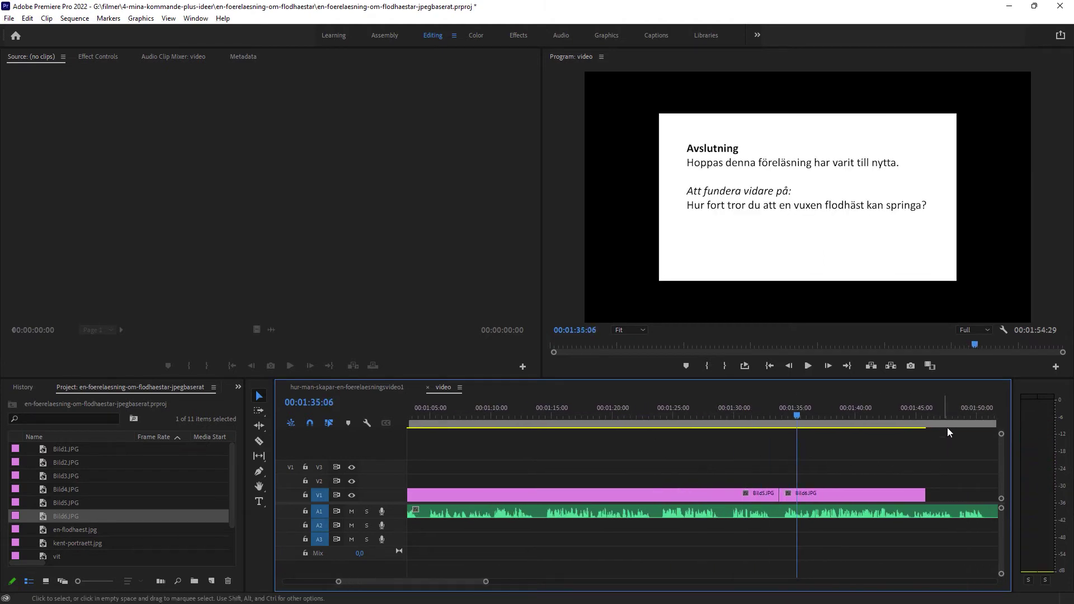
# - Extend Bild6.JPG to end with the voiceover audio and zoom out to the whole sequence
pyautogui.click(948, 427)
pyautogui.scroll(-5, 780, 489)
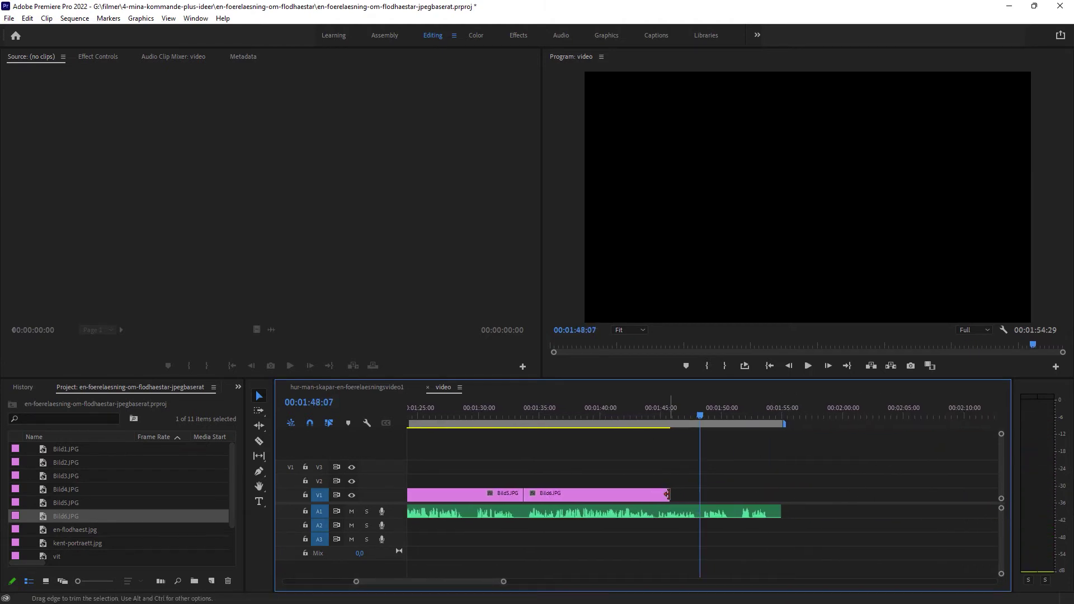
pyautogui.moveTo(667, 494); pyautogui.dragTo(781, 494)
pyautogui.press('-')
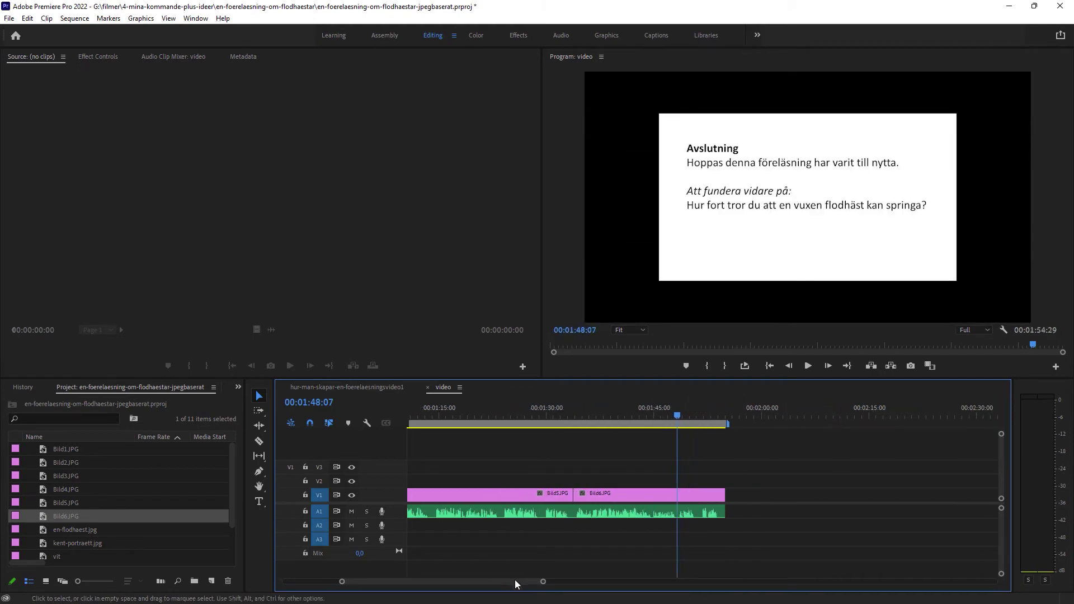
pyautogui.moveTo(515, 582); pyautogui.dragTo(398, 579)
# - Enlarge the hippo photo slide Bild2.JPG and the outline slide Bild3.JPG to fill the frame
pyautogui.click(429, 419)
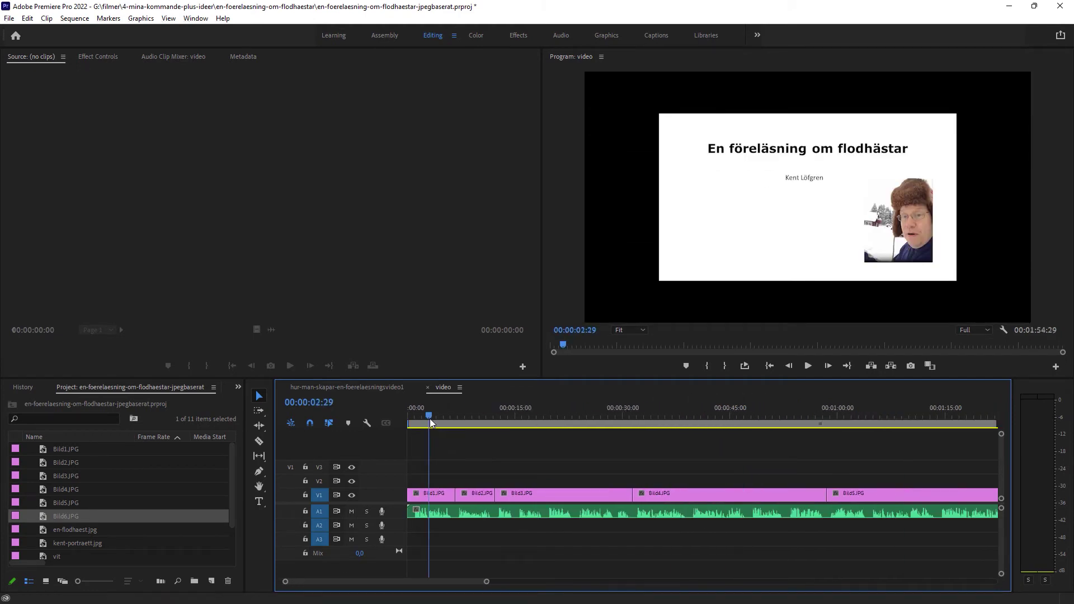
pyautogui.click(469, 418)
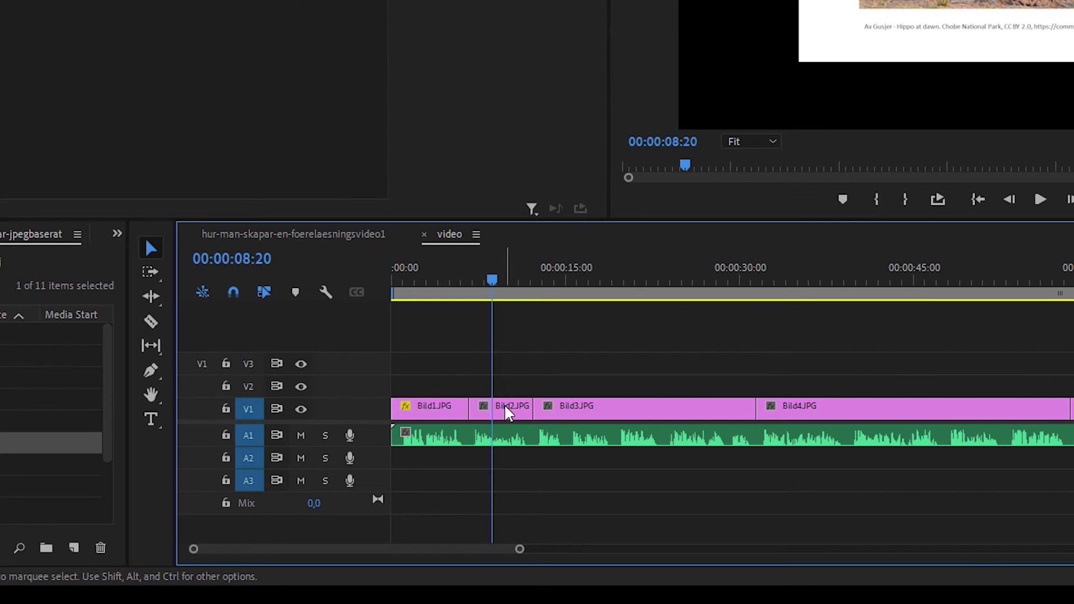
pyautogui.click(507, 413)
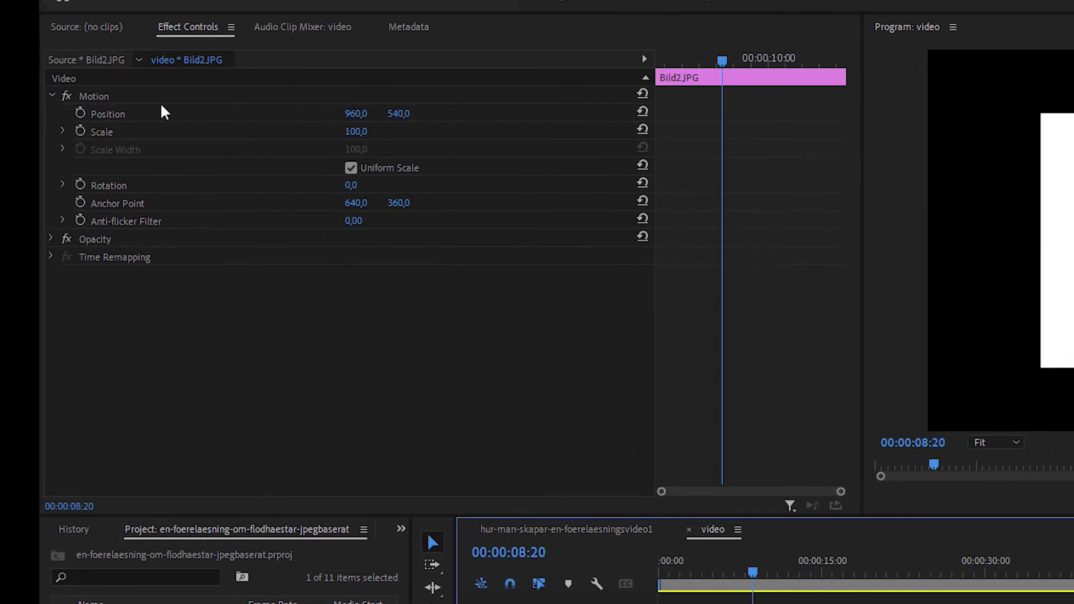
pyautogui.click(96, 98)
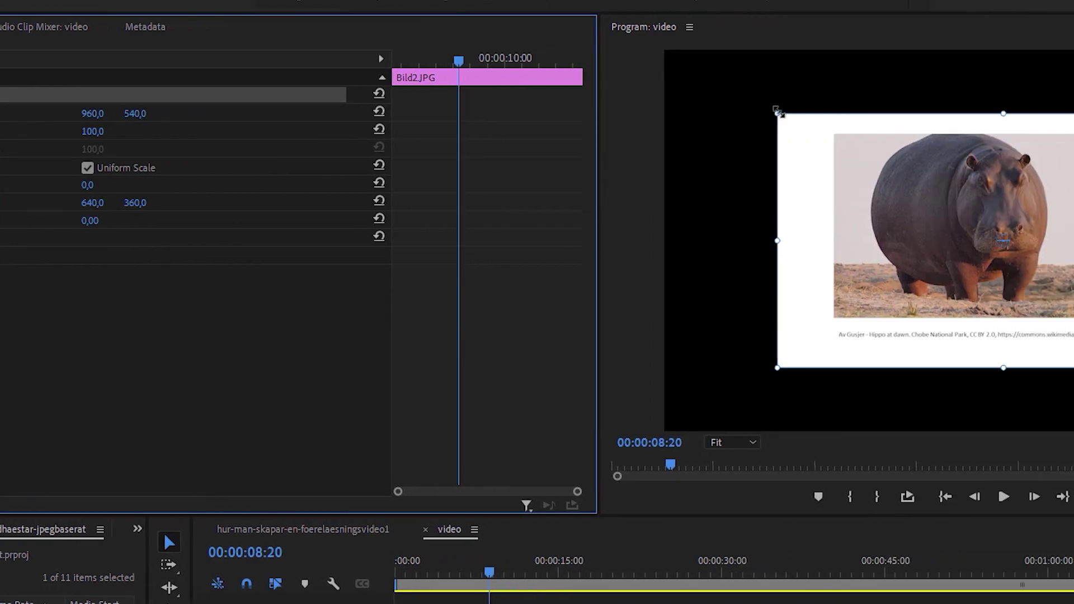
pyautogui.moveTo(579, 108); pyautogui.dragTo(453, 43)
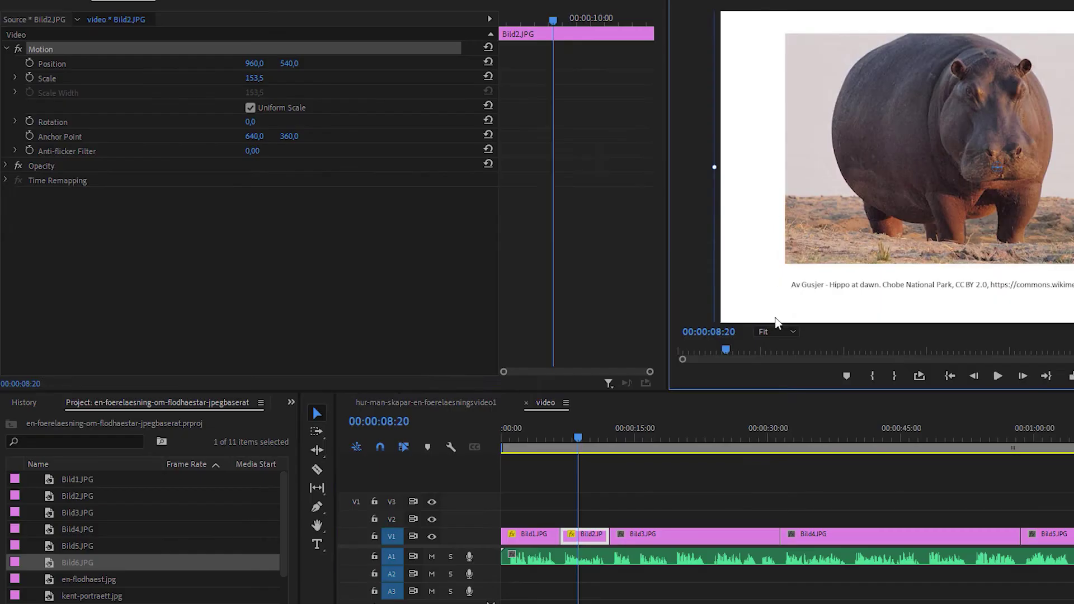
pyautogui.click(706, 434)
pyautogui.click(708, 539)
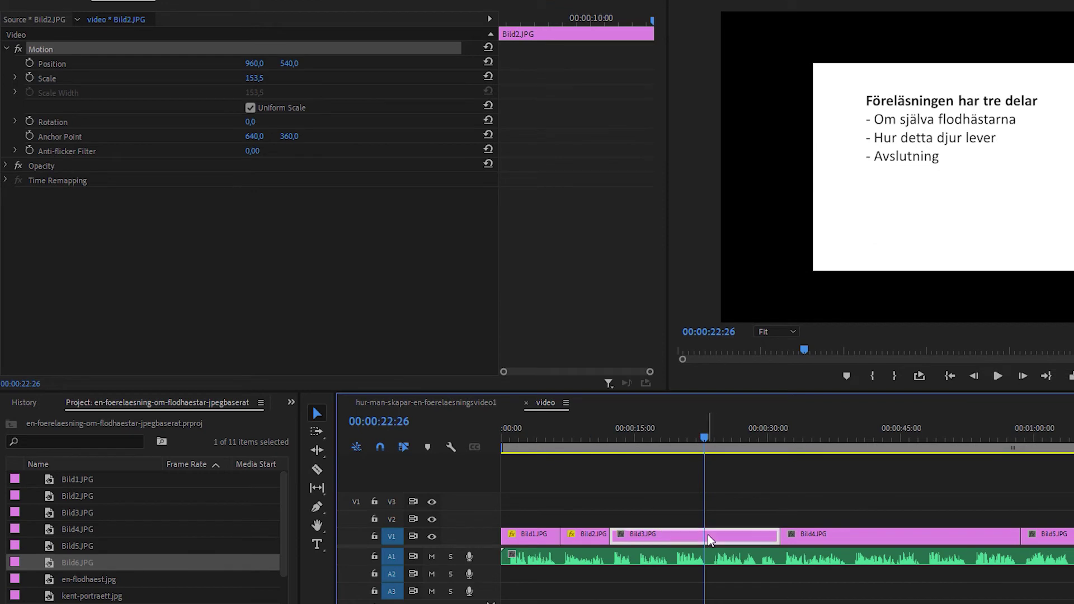
pyautogui.click(47, 50)
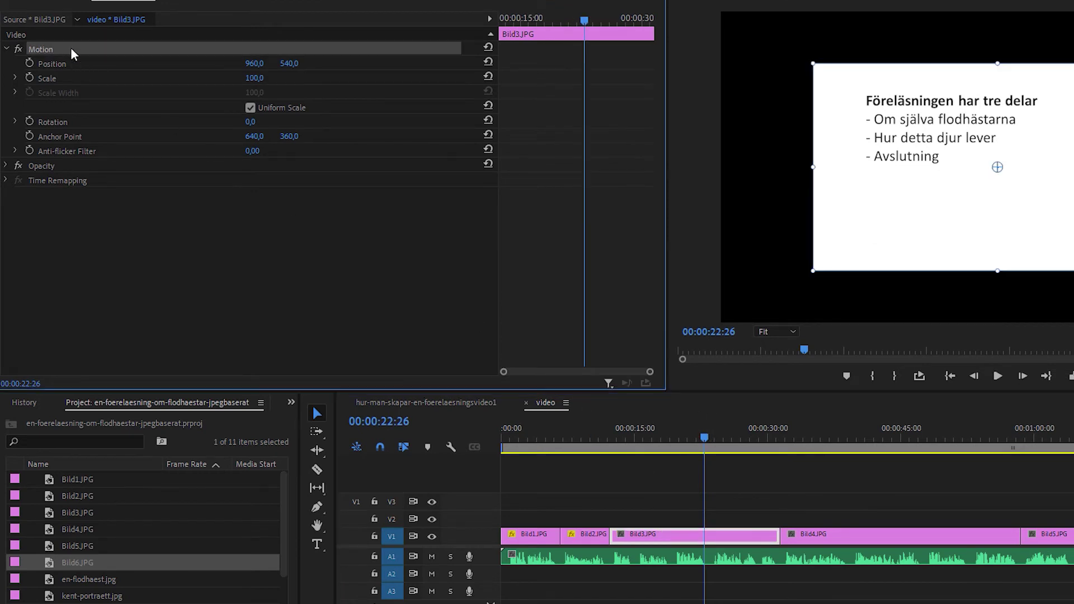
pyautogui.moveTo(811, 65); pyautogui.dragTo(708, 9)
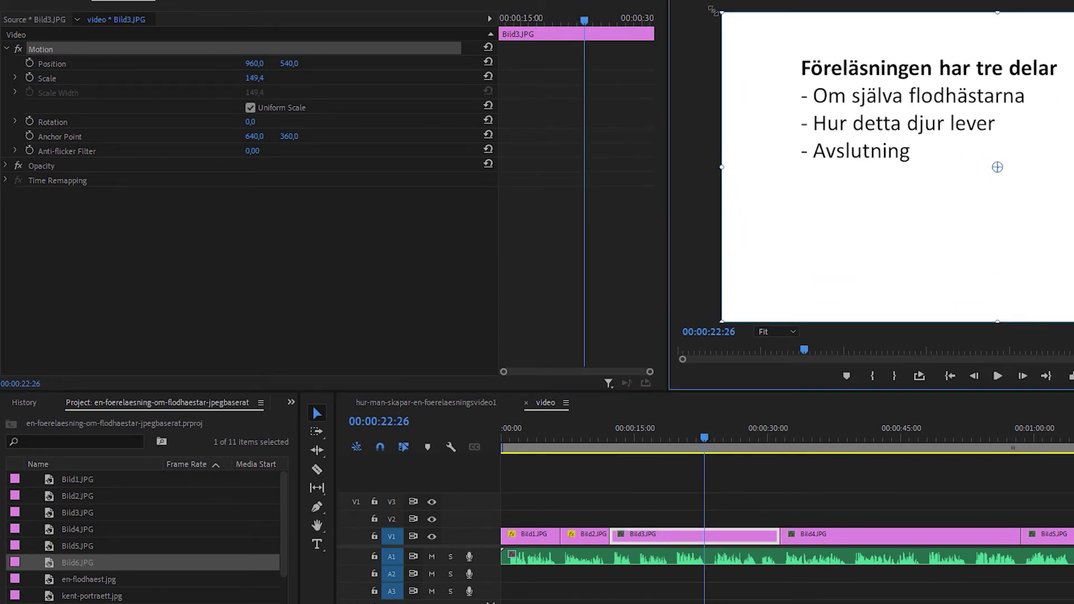
# - Enlarge the Ett stort djur slide Bild4.JPG to roughly 150% to fill the frame
pyautogui.click(902, 436)
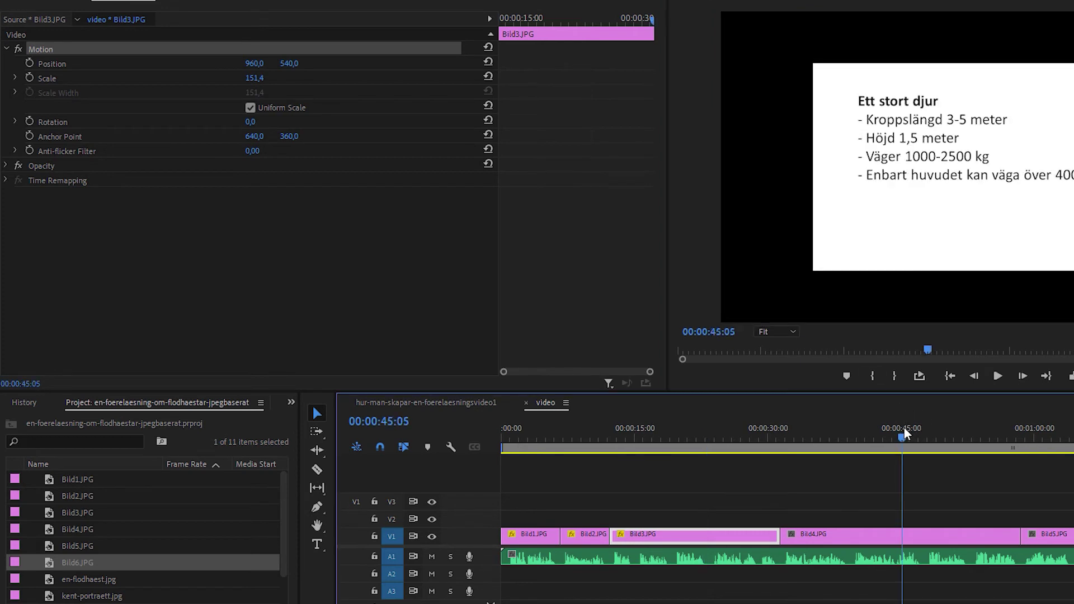
pyautogui.click(925, 540)
pyautogui.click(49, 54)
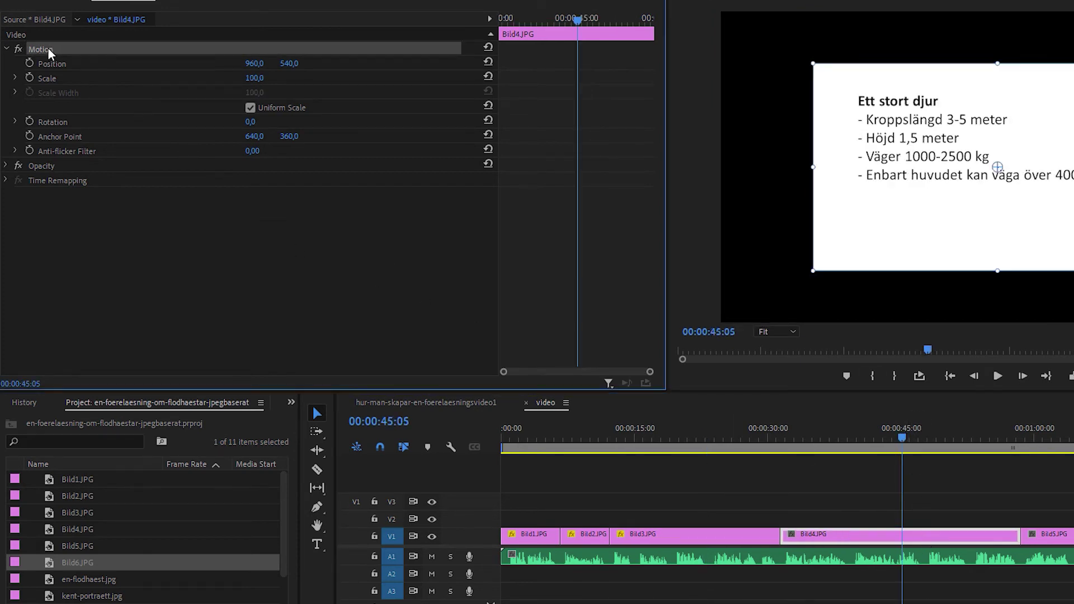
pyautogui.moveTo(813, 61); pyautogui.dragTo(789, 175)
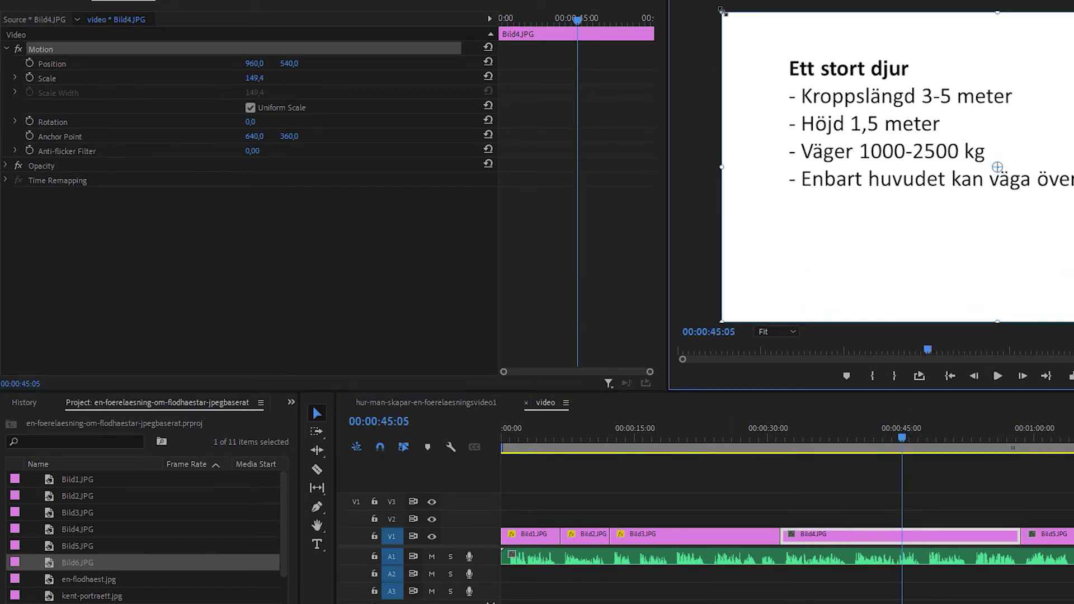
pyautogui.scroll(-4, 796, 499)
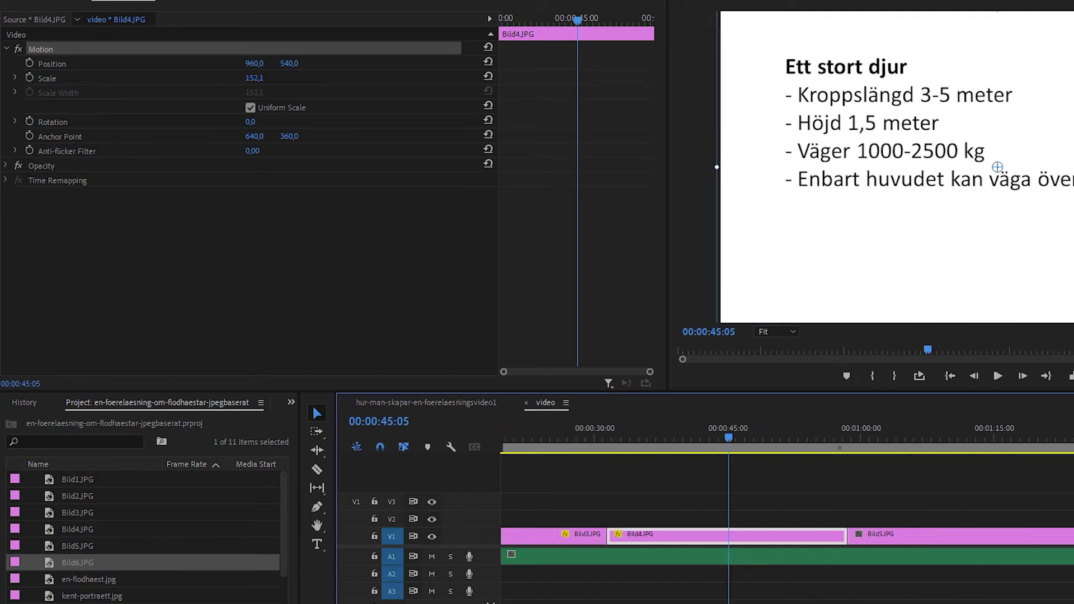
pyautogui.scroll(-2, 796, 499)
pyautogui.scroll(-1, 797, 500)
pyautogui.scroll(-1, 796, 500)
# - Enlarge the Vatten, gräs och flockar slide and the closing Avslutning slide to fill the frame
pyautogui.click(821, 437)
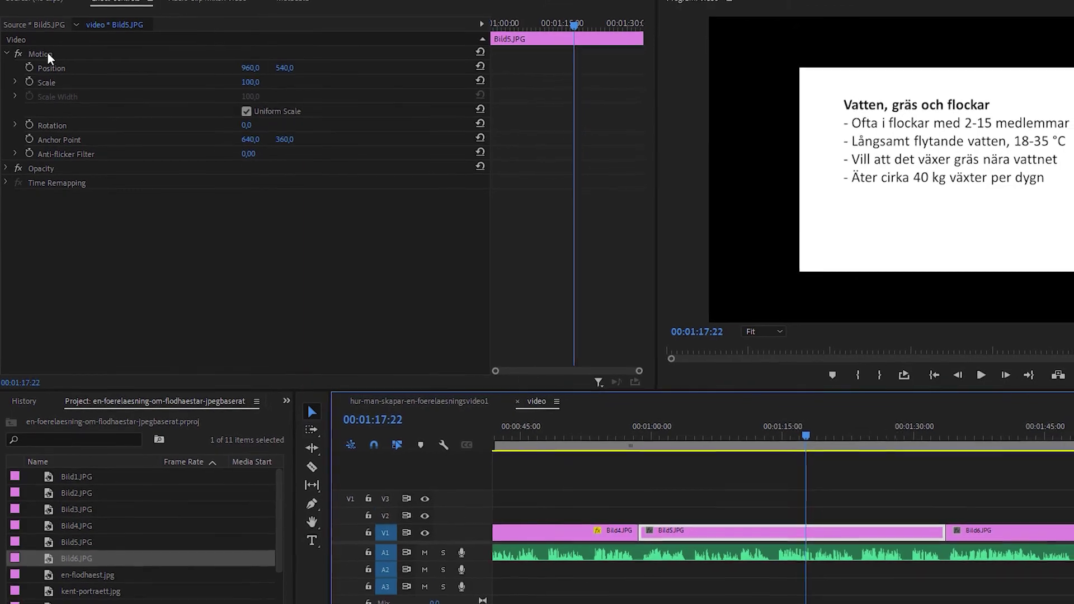
pyautogui.click(47, 52)
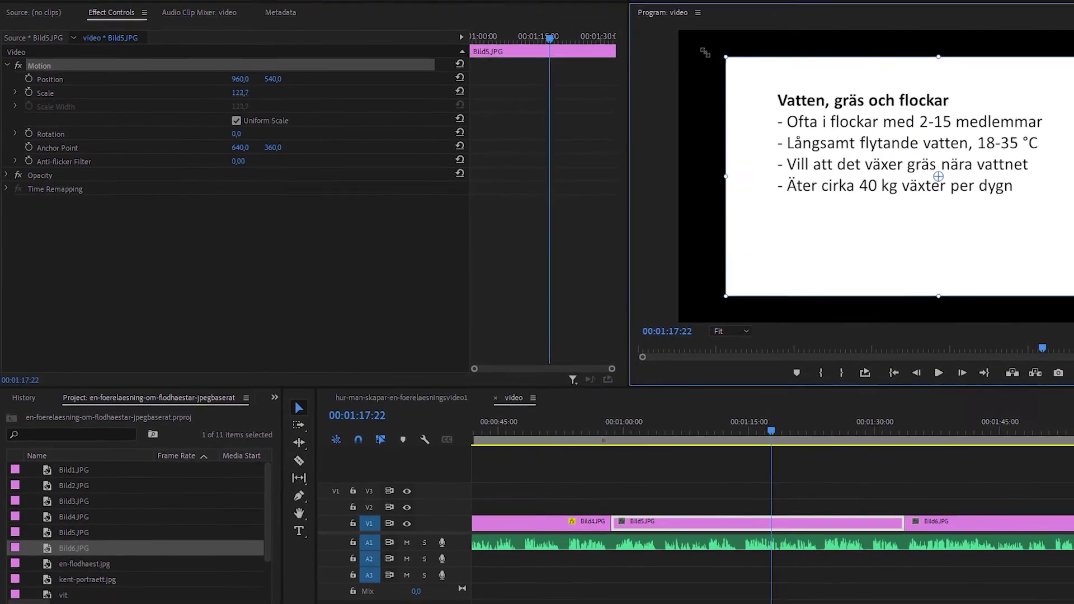
pyautogui.moveTo(777, 74); pyautogui.dragTo(685, 23)
pyautogui.click(929, 419)
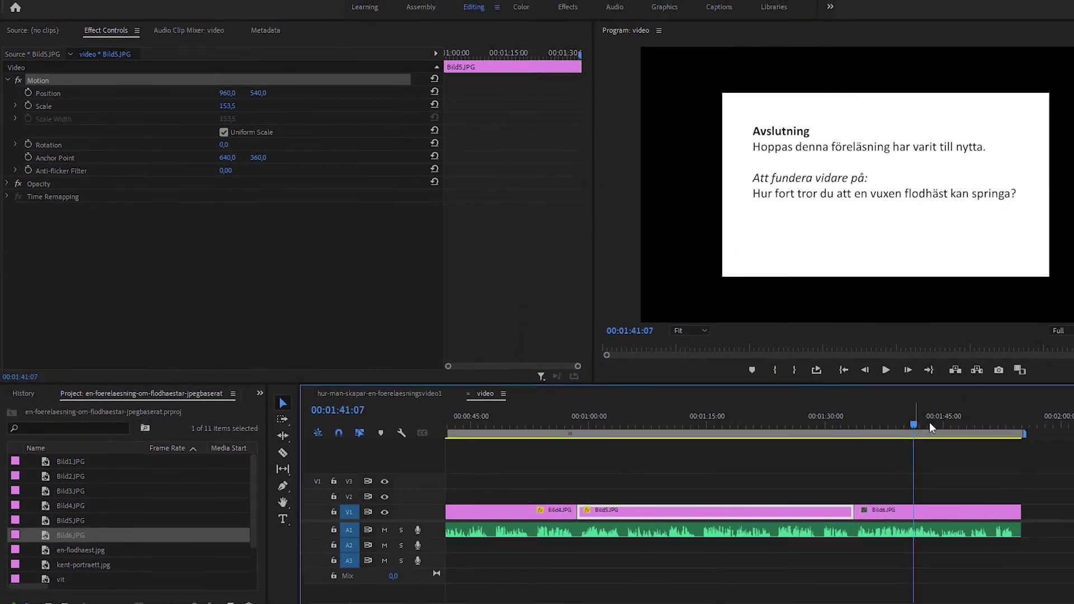
pyautogui.click(47, 91)
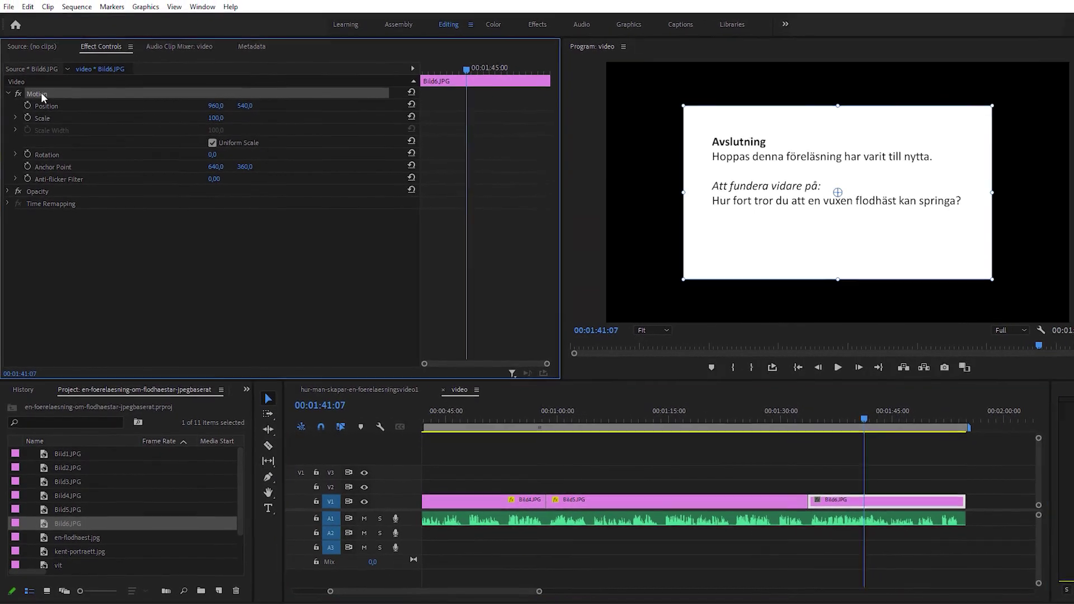
pyautogui.moveTo(693, 103); pyautogui.dragTo(593, 116)
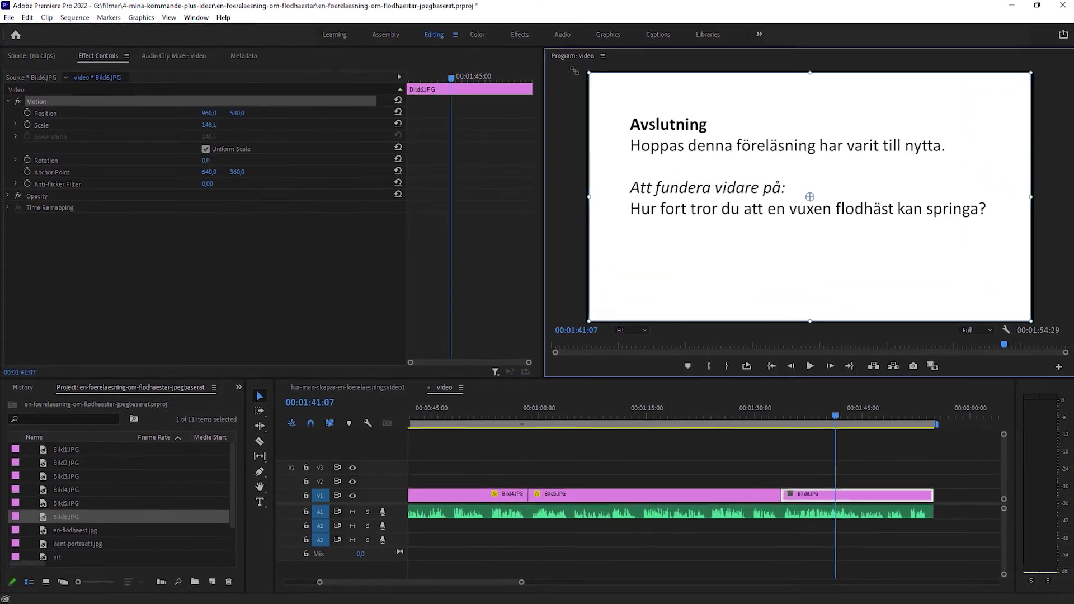
pyautogui.click(664, 452)
pyautogui.press('-')
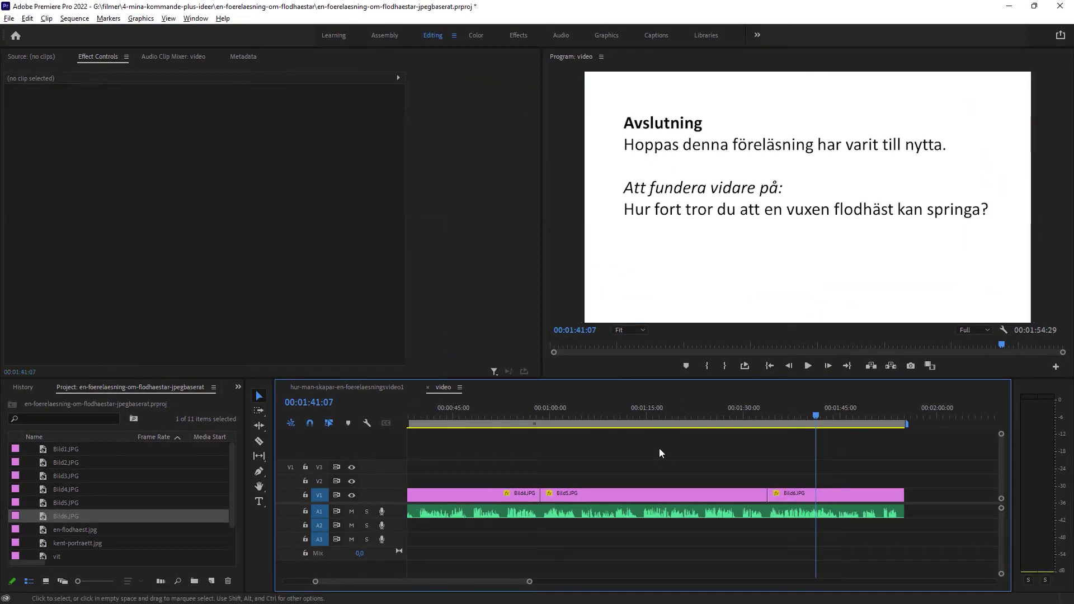
pyautogui.press('-')
pyautogui.scroll(2, 377, 570)
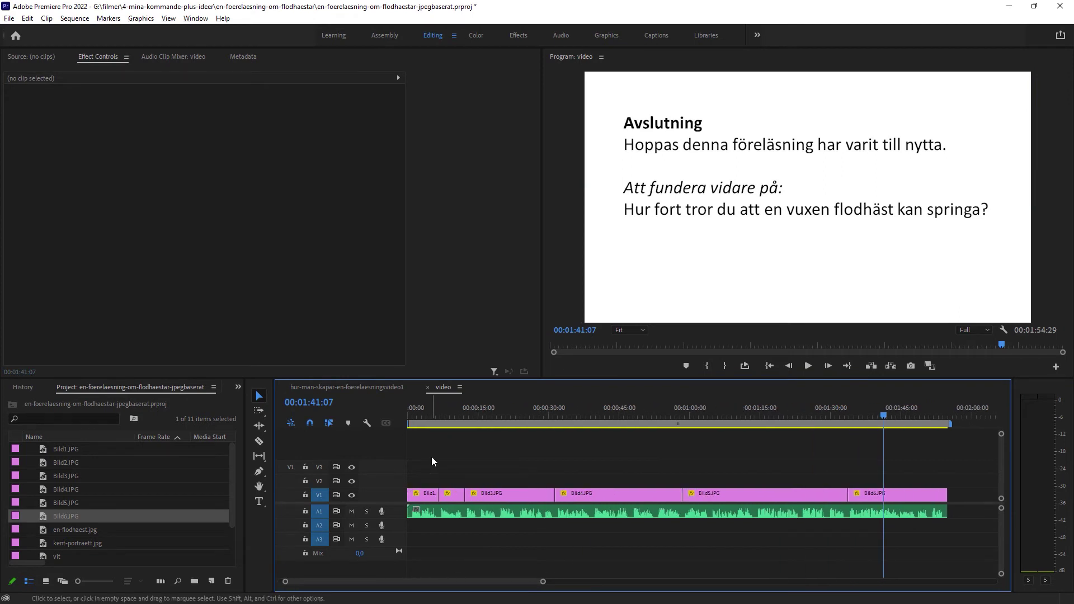
pyautogui.press('Home')
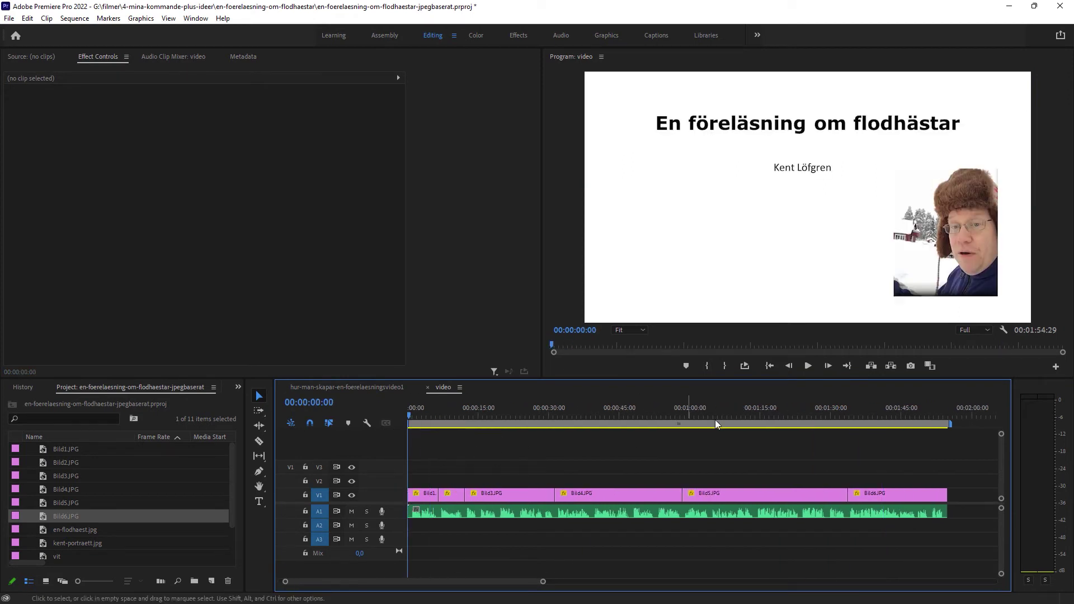
pyautogui.click(808, 366)
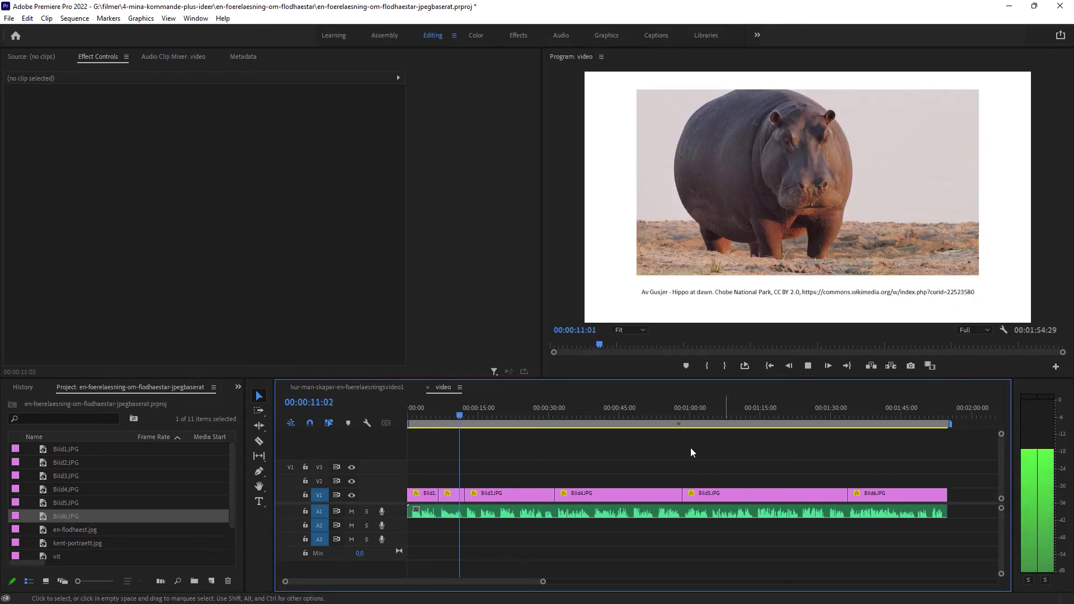
pyautogui.click(540, 415)
pyautogui.press('space')
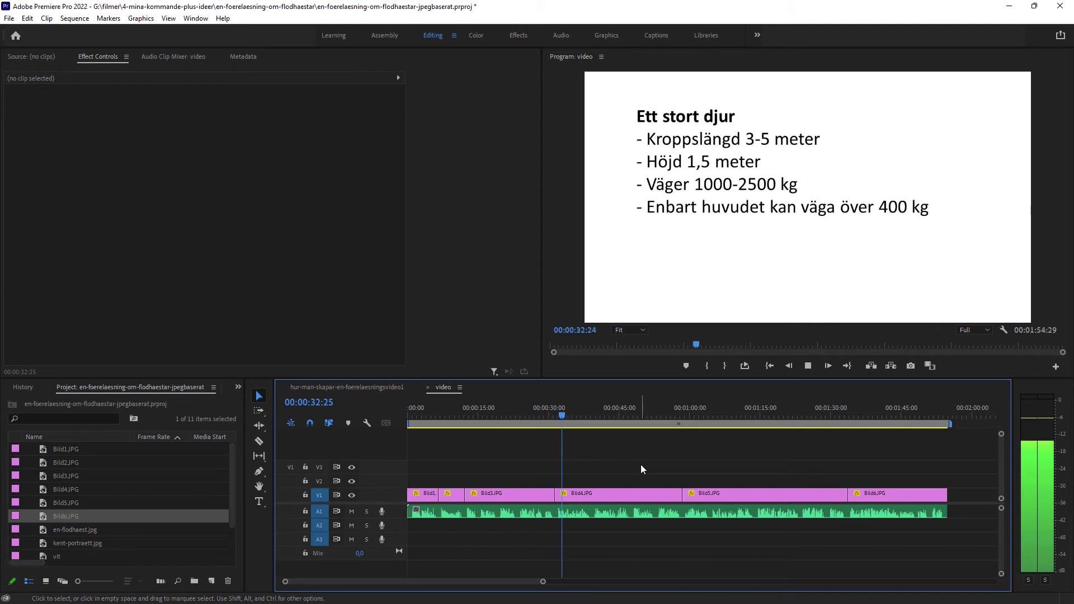
pyautogui.click(669, 414)
pyautogui.press('space')
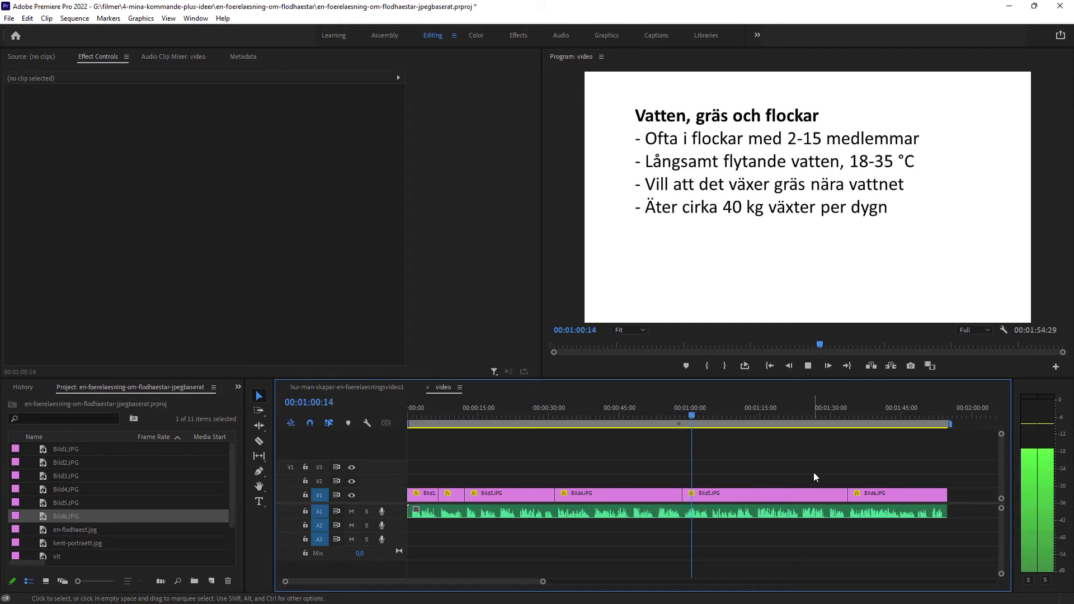
pyautogui.click(840, 418)
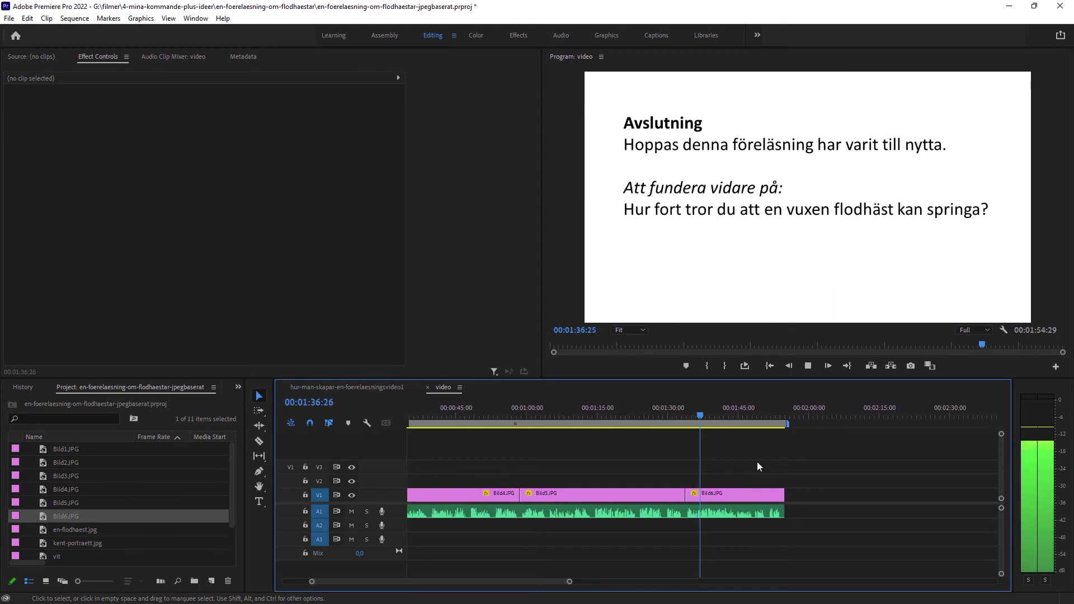
pyautogui.press('space')
pyautogui.scroll(2, 512, 582)
pyautogui.scroll(2, 512, 582)
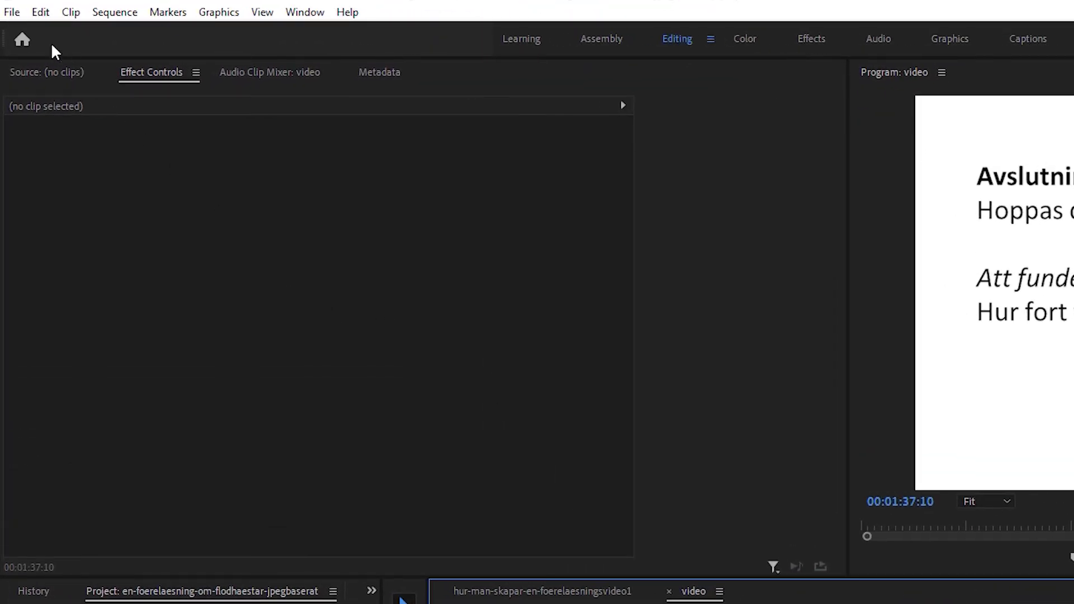
# - Set the media export to H.264 with the YouTube 720p HD preset for 1280x720 output
pyautogui.click(13, 12)
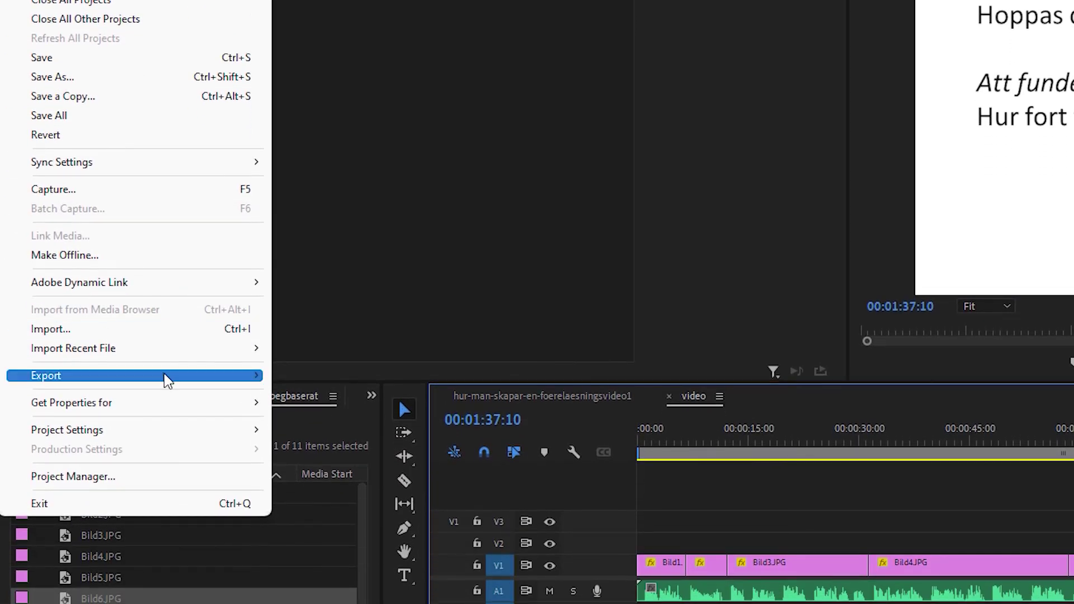
pyautogui.moveTo(168, 381)
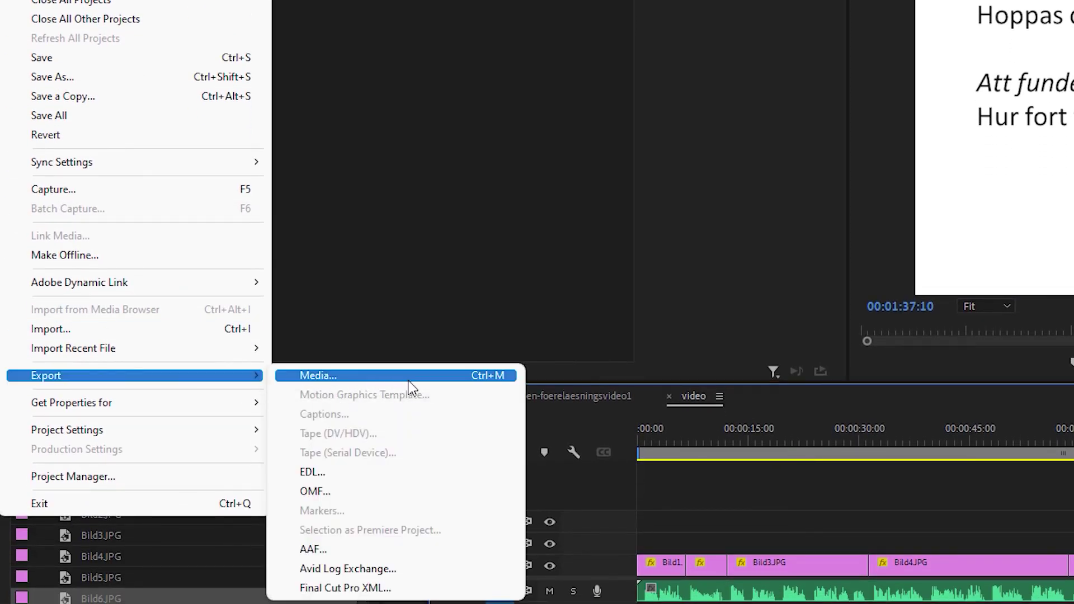
pyautogui.click(439, 379)
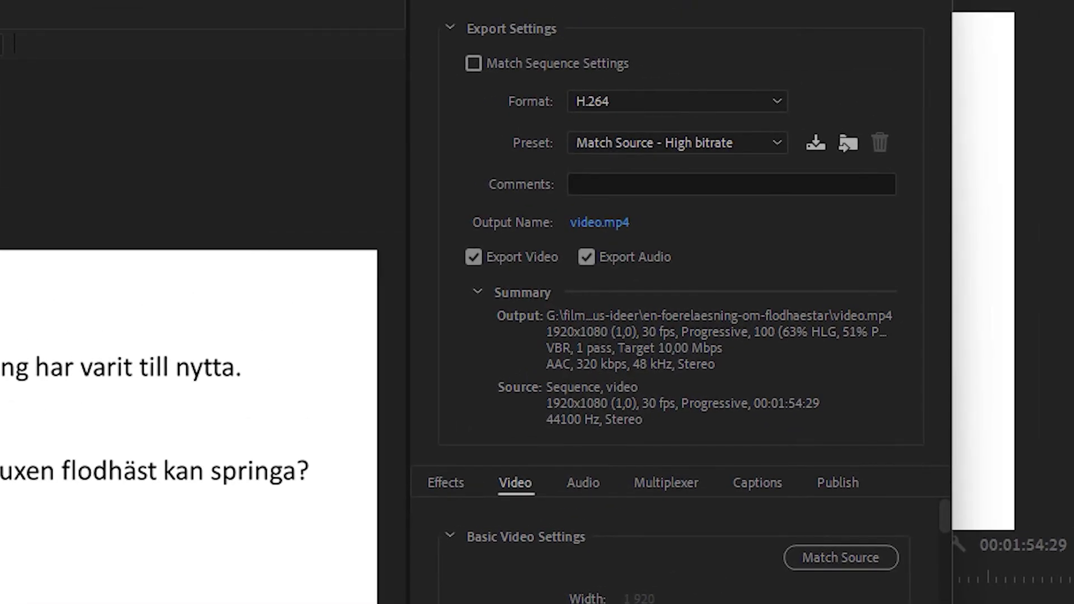
pyautogui.click(636, 103)
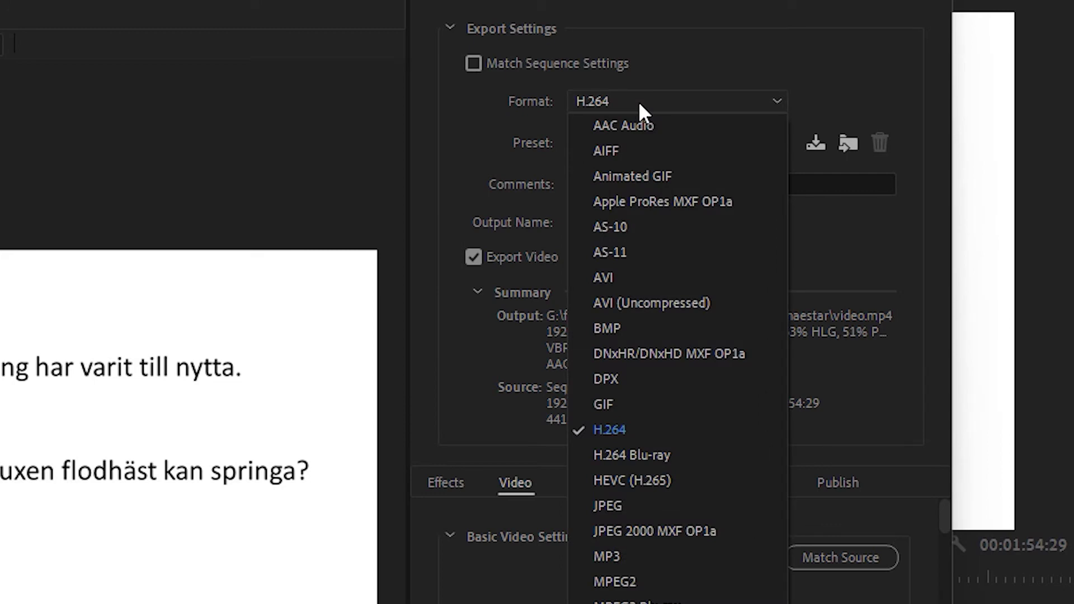
pyautogui.click(635, 436)
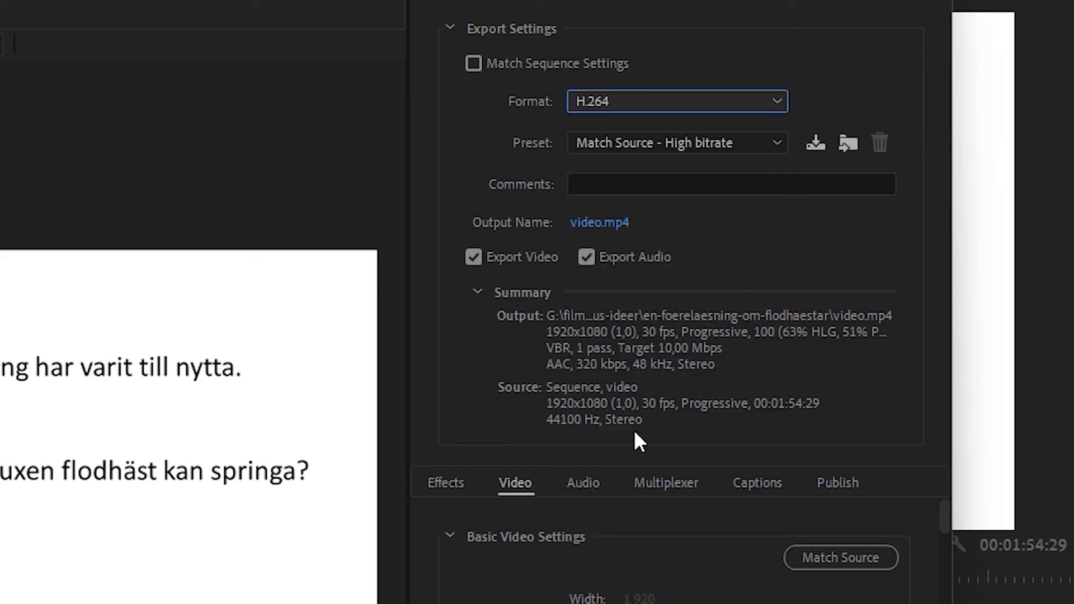
pyautogui.click(672, 143)
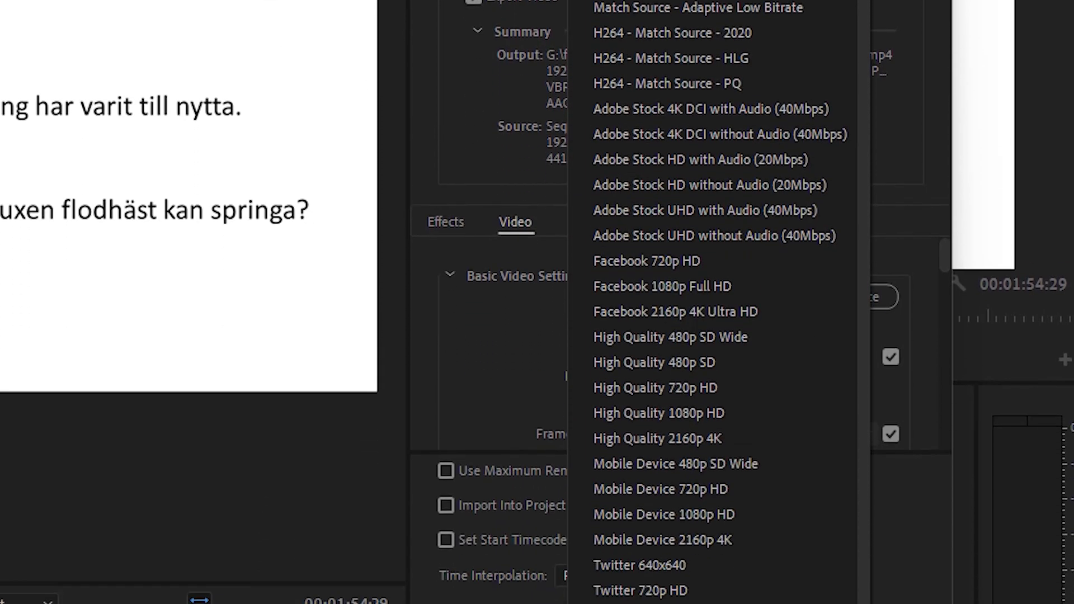
pyautogui.scroll(-5, 677, 291)
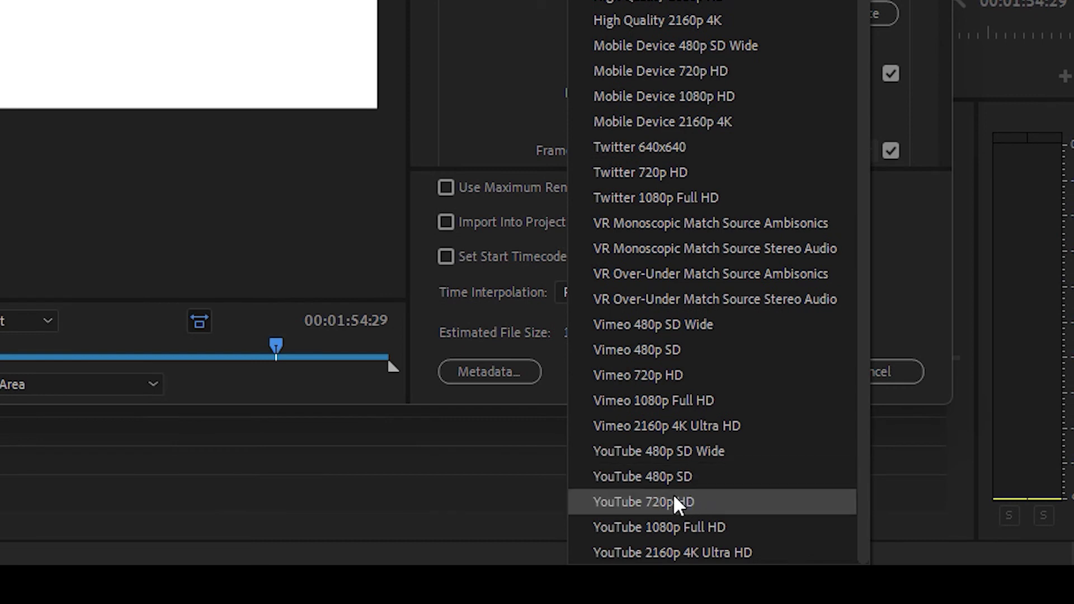
pyautogui.click(715, 503)
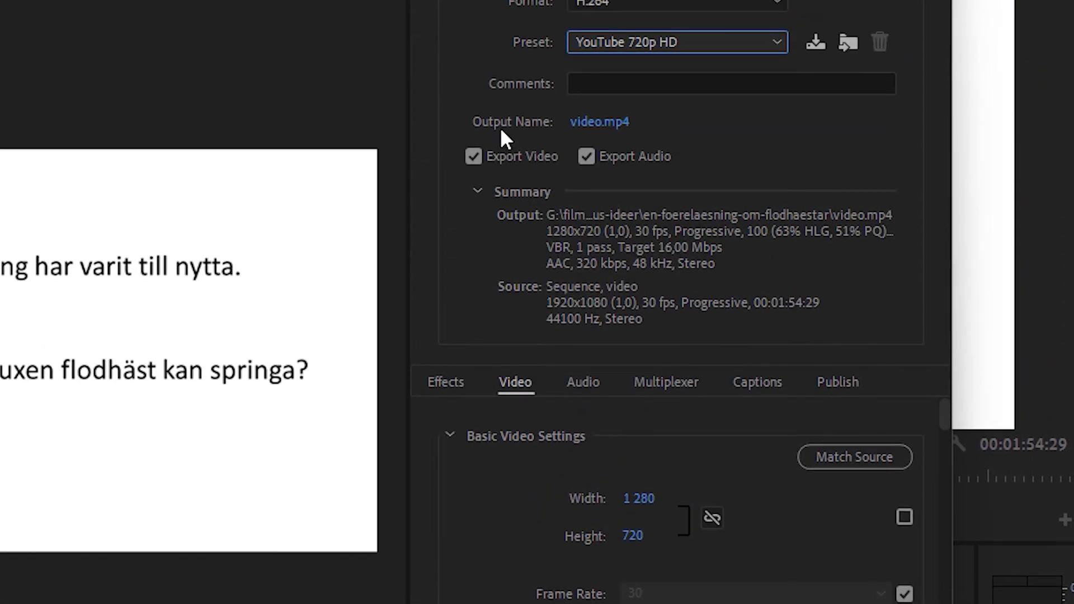
# - Export the lecture as en-foearelaesning-om-flodhaestar.mp4 into the lecture folder
pyautogui.click(596, 126)
pyautogui.write('en-foearelaesning-om-flod')
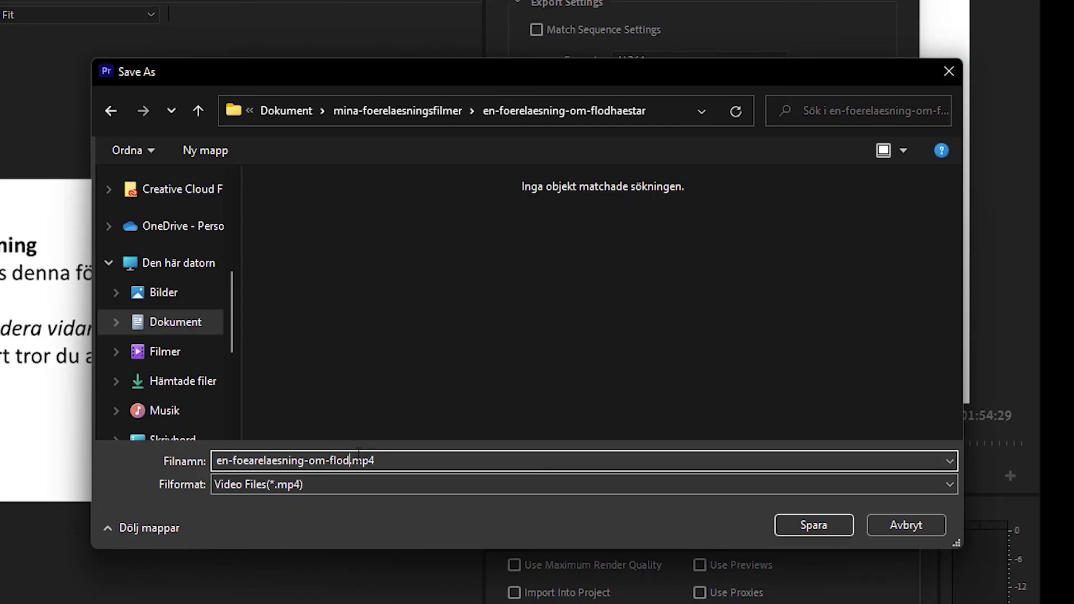
pyautogui.write('haestar')
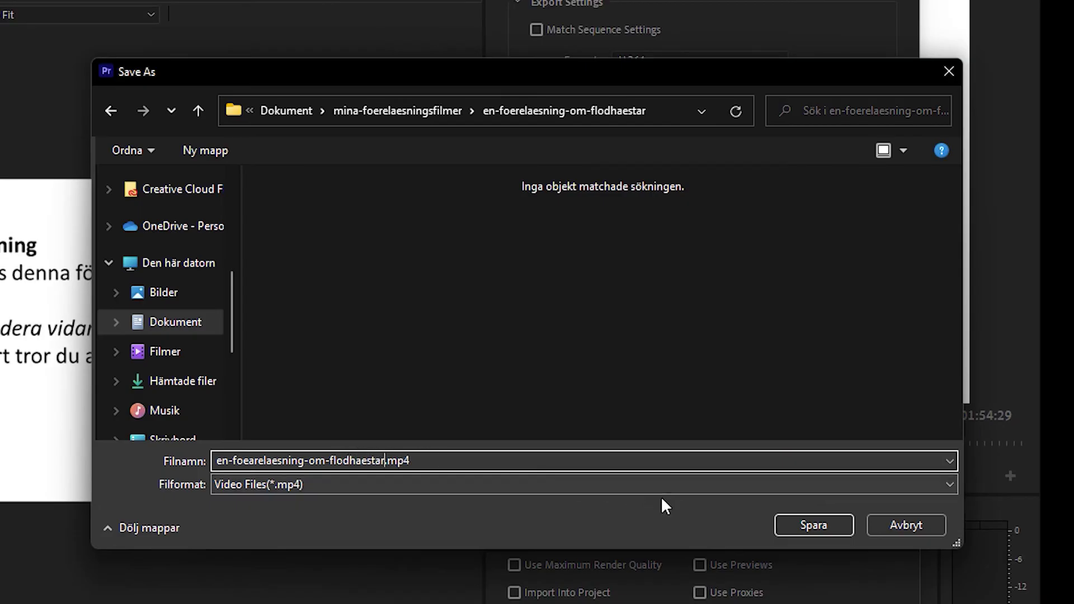
pyautogui.click(792, 525)
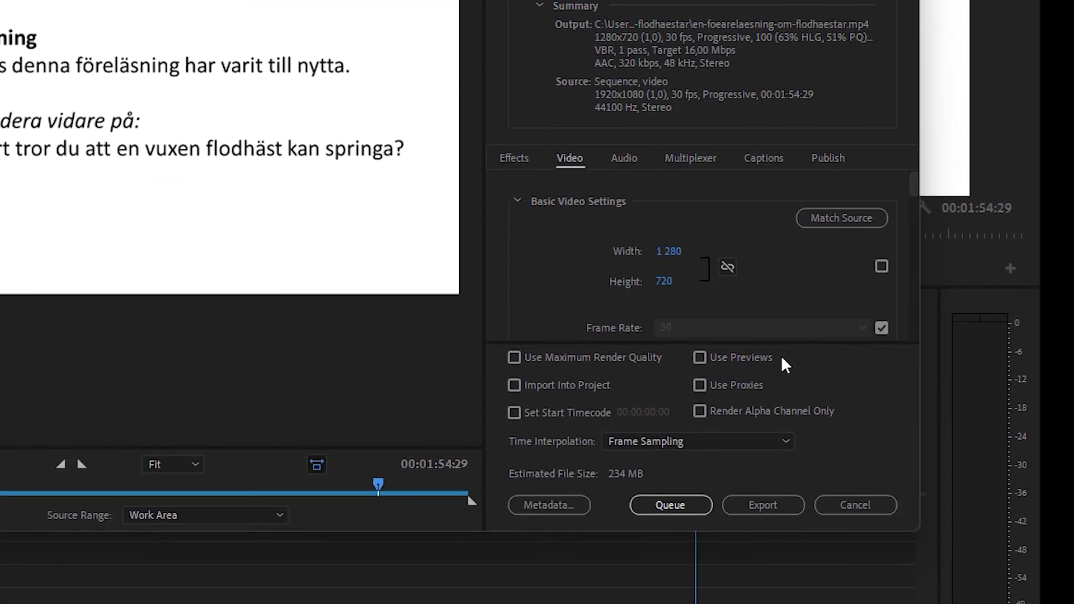
pyautogui.click(764, 512)
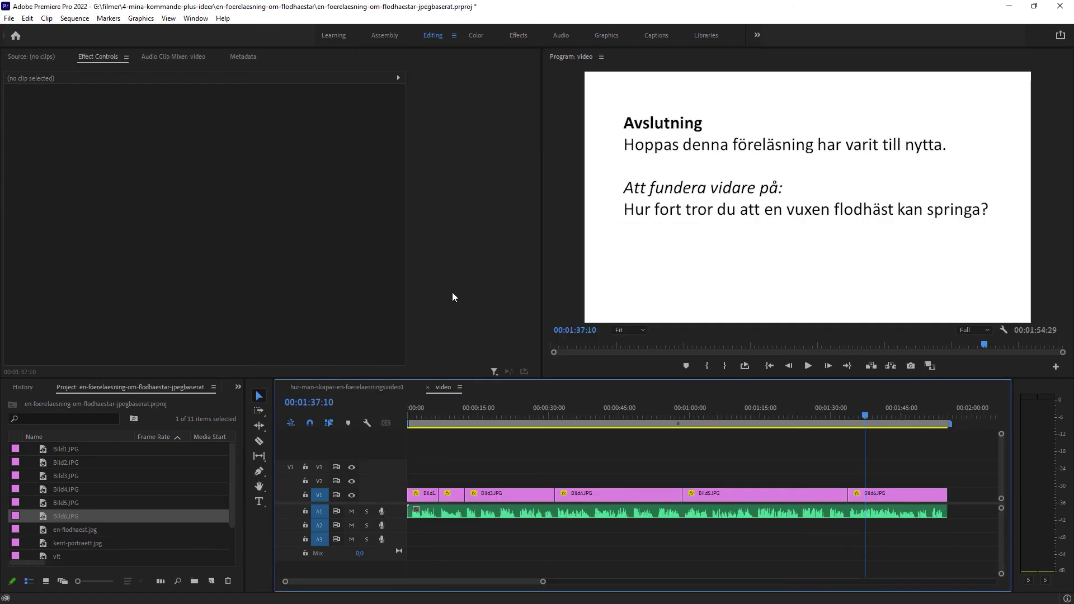
# - Quit Premiere Pro, saving the project changes
pyautogui.click(9, 19)
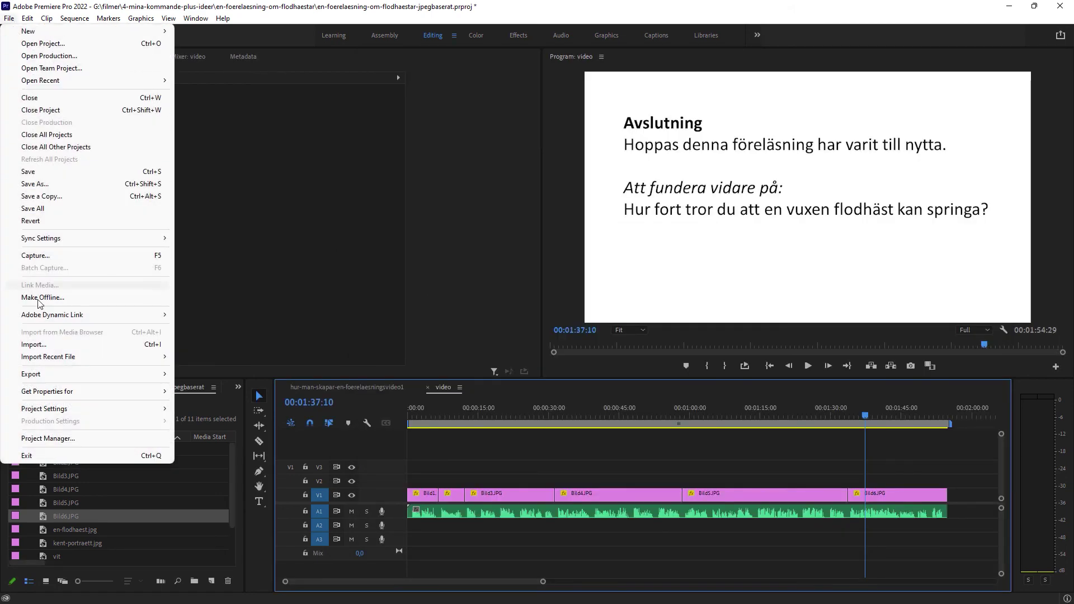
pyautogui.click(94, 458)
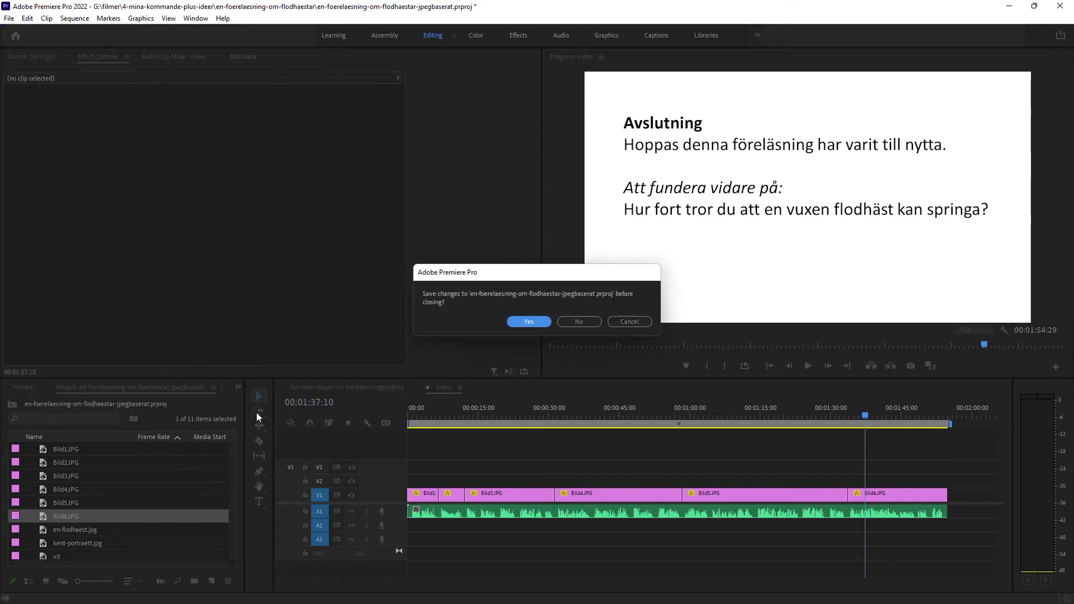
pyautogui.click(526, 321)
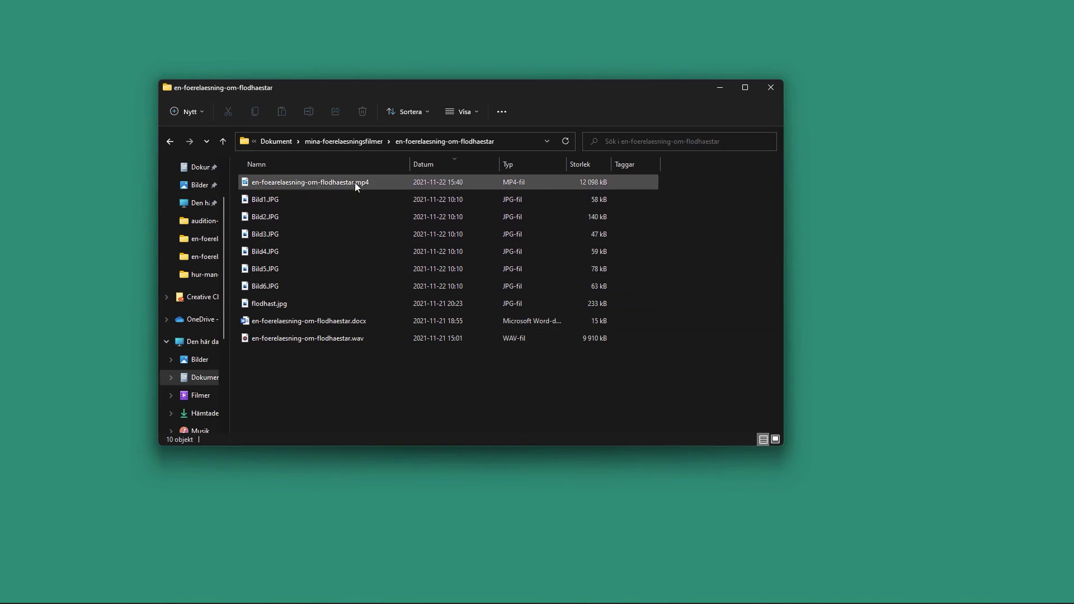
# - Play the exported lecture MP4 in Movies & TV and skip to near its end
pyautogui.doubleClick(336, 183)
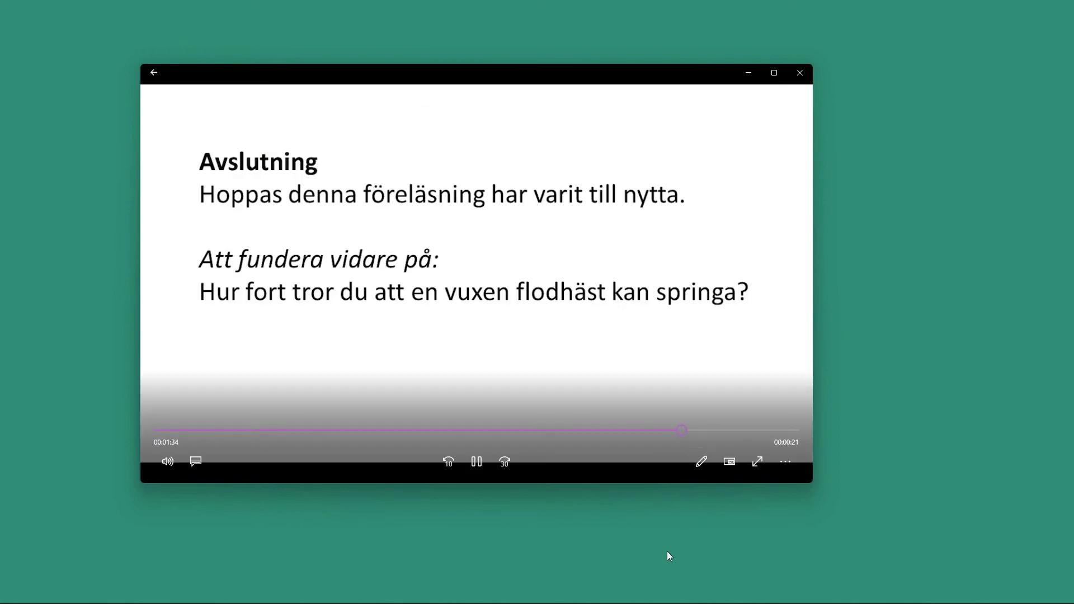
pyautogui.click(735, 430)
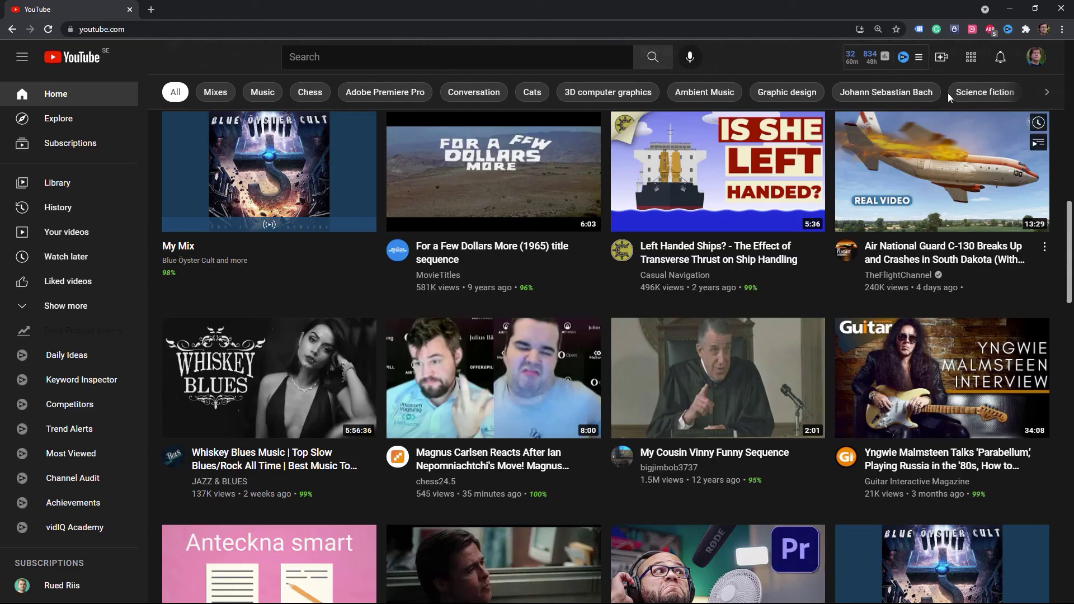
# - Upload the lecture MP4 to YouTube Studio titled 'En föreläsning om flodhästar'
pyautogui.click(942, 58)
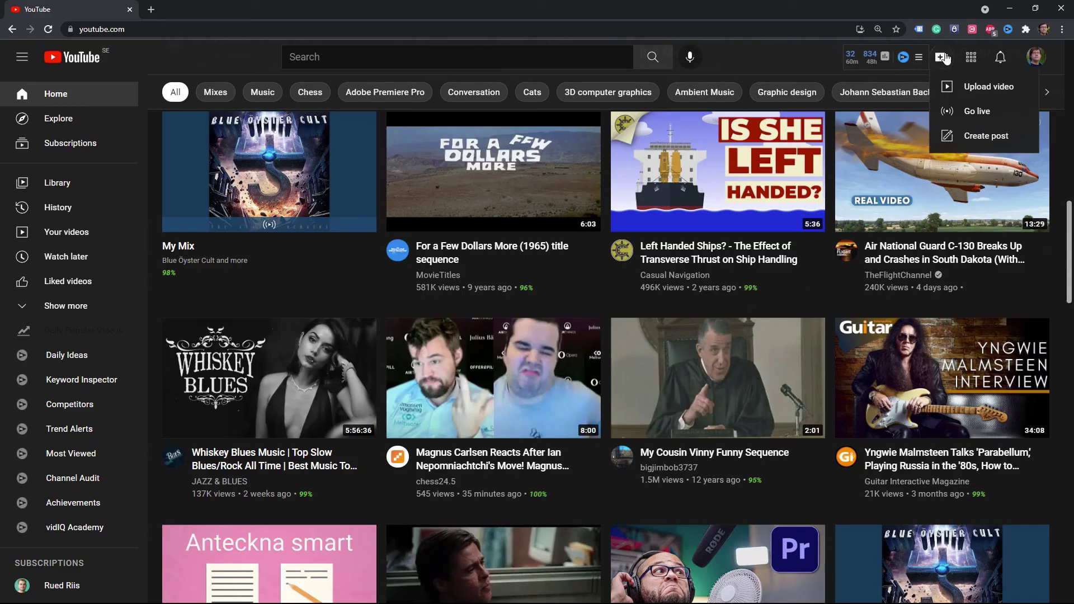
pyautogui.click(1001, 89)
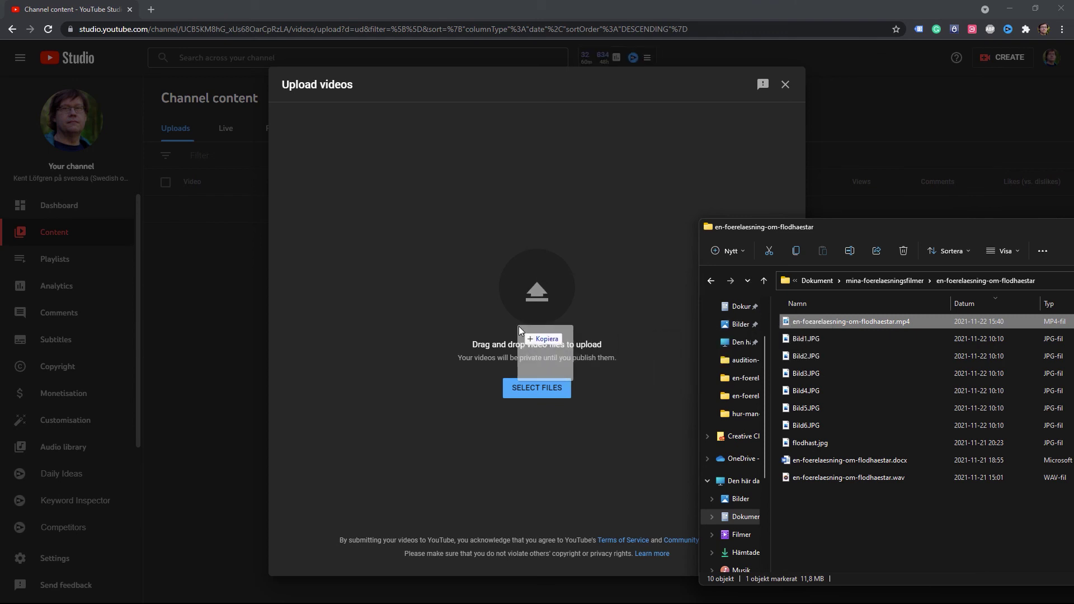
pyautogui.moveTo(789, 326); pyautogui.dragTo(520, 327)
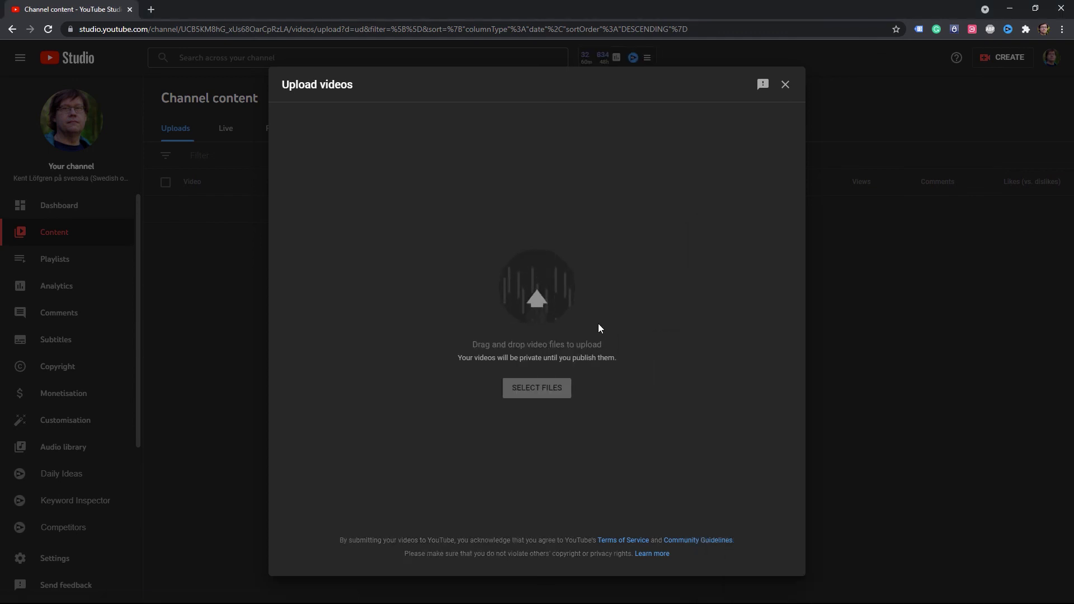
pyautogui.click(432, 190)
pyautogui.write('En föreläsning om ')
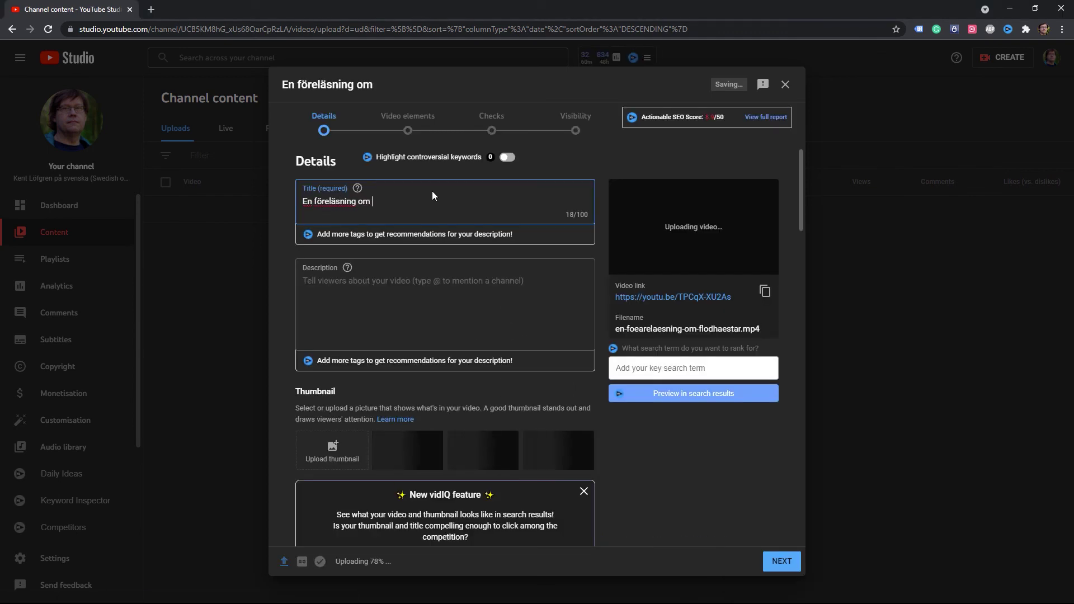
pyautogui.write('flodhäst')
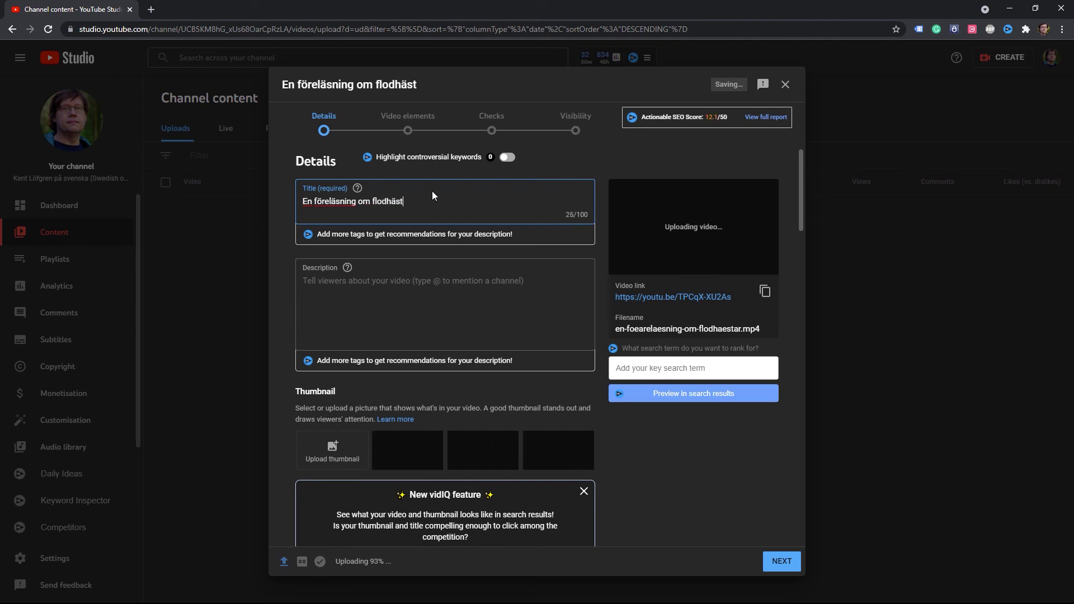
pyautogui.write('ar')
pyautogui.press('Tab')
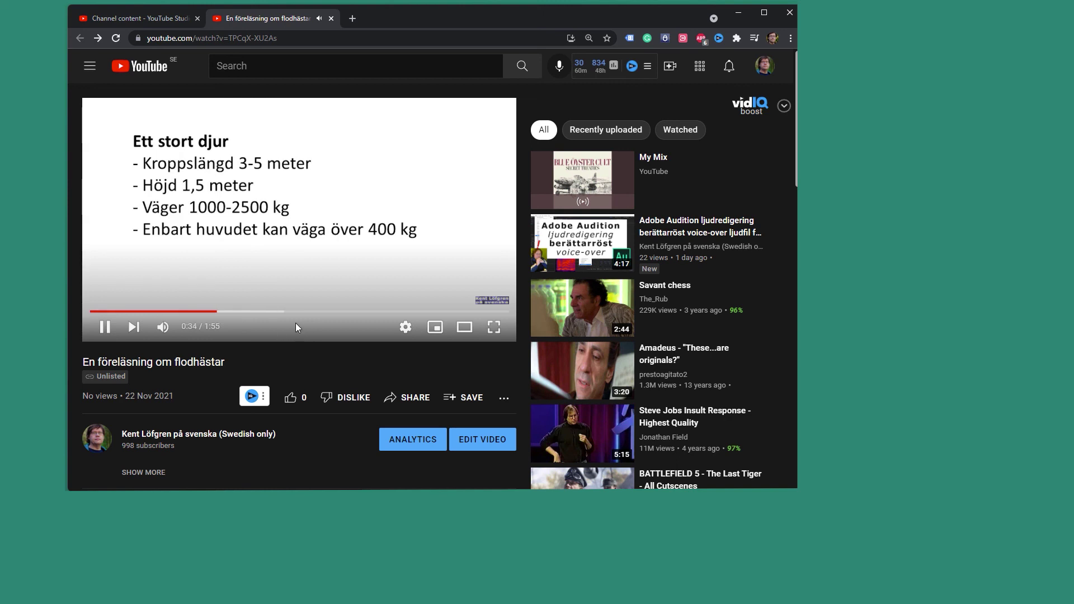
# - Skip through the uploaded lecture via 0:51, 1:21 and 1:30, then pause at the Avslutning slide
pyautogui.click(280, 311)
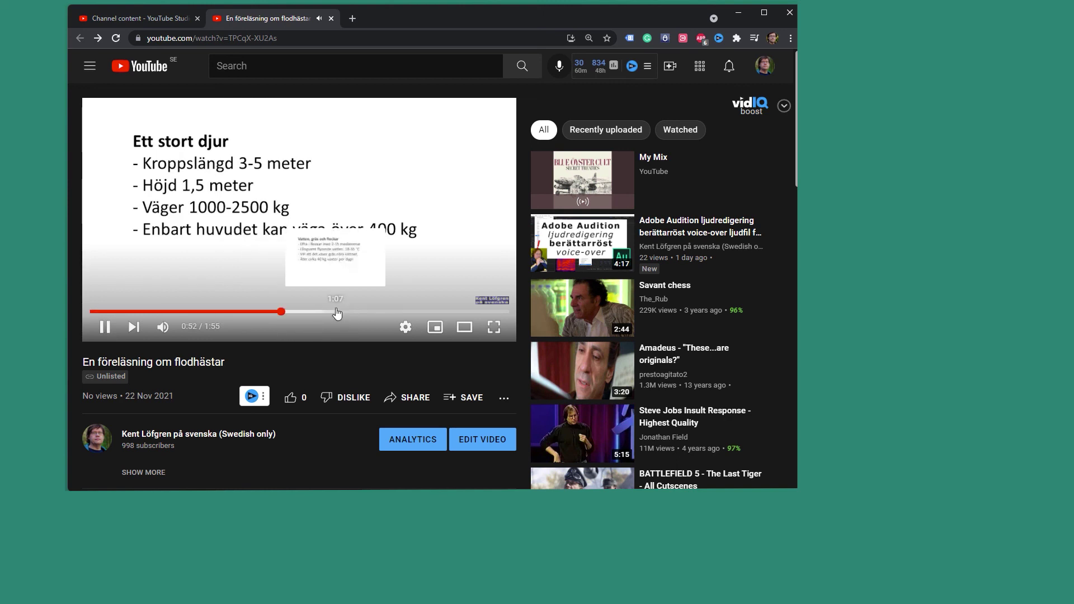
pyautogui.click(337, 311)
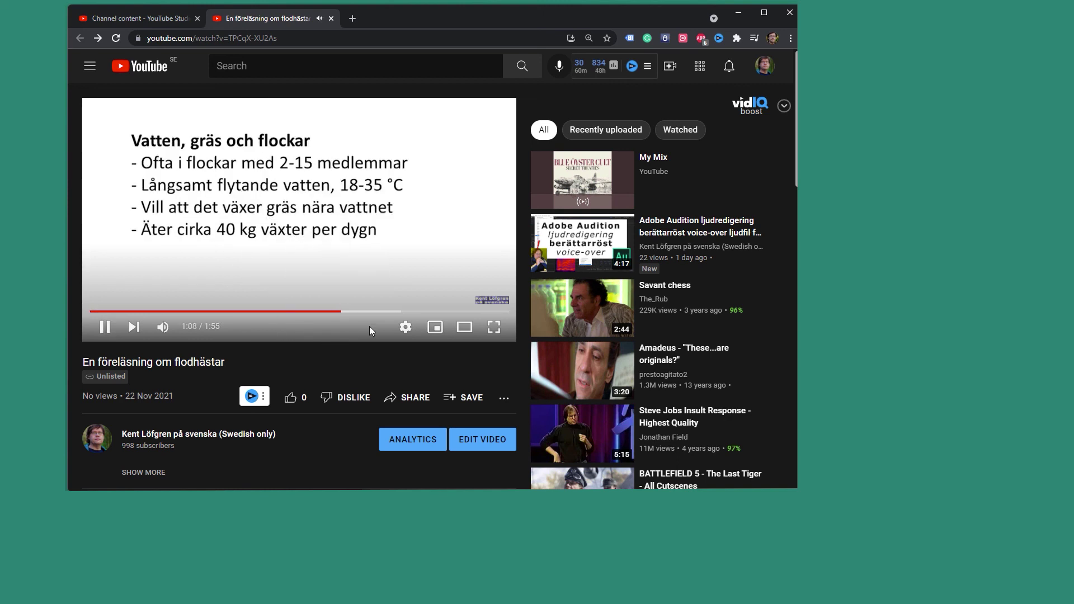
pyautogui.click(387, 311)
pyautogui.click(417, 311)
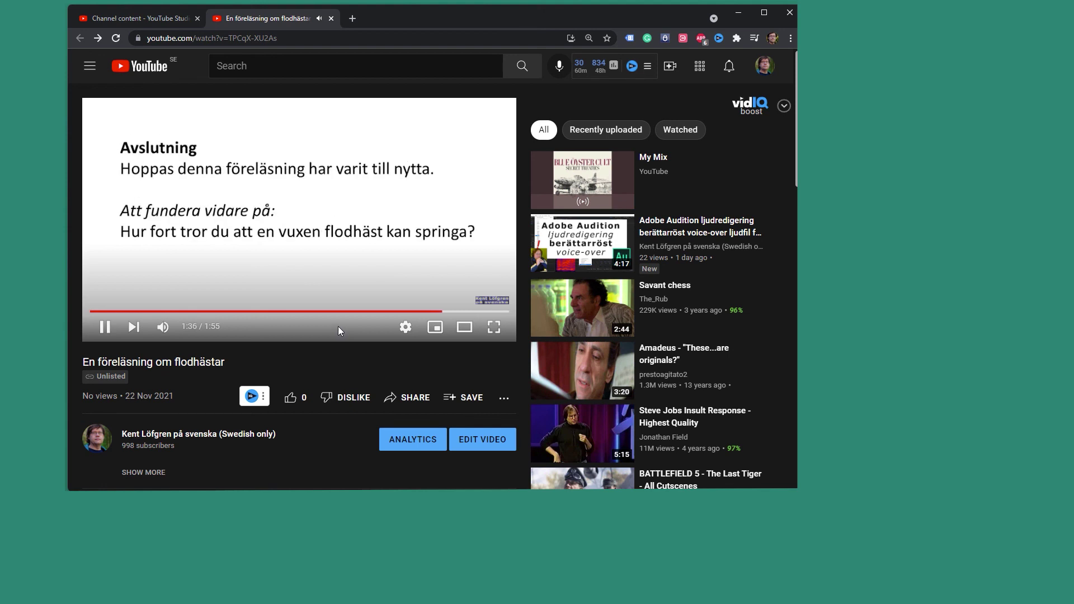
pyautogui.click(105, 327)
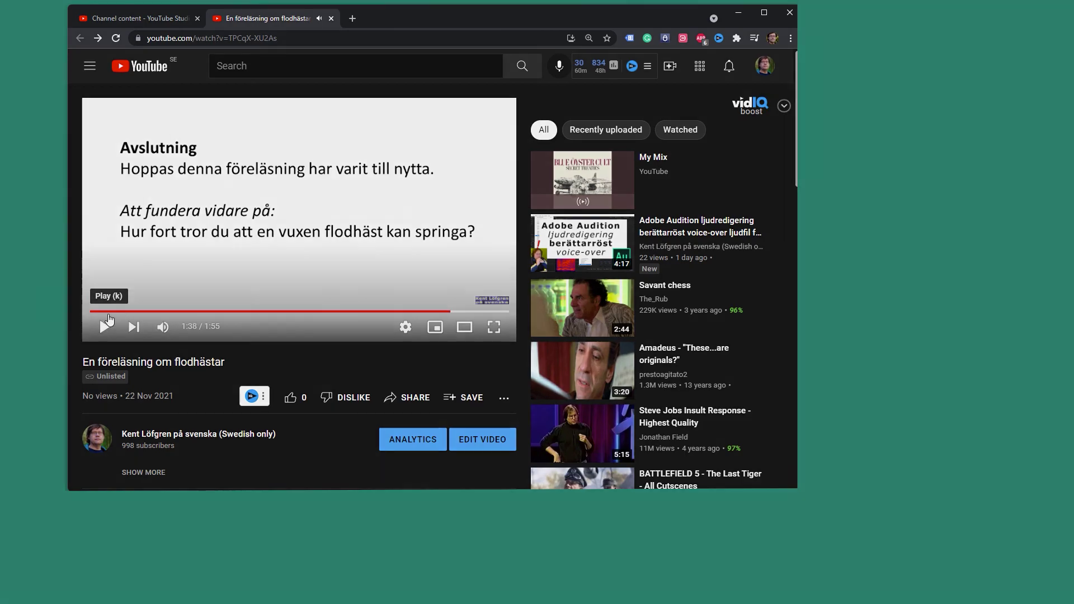